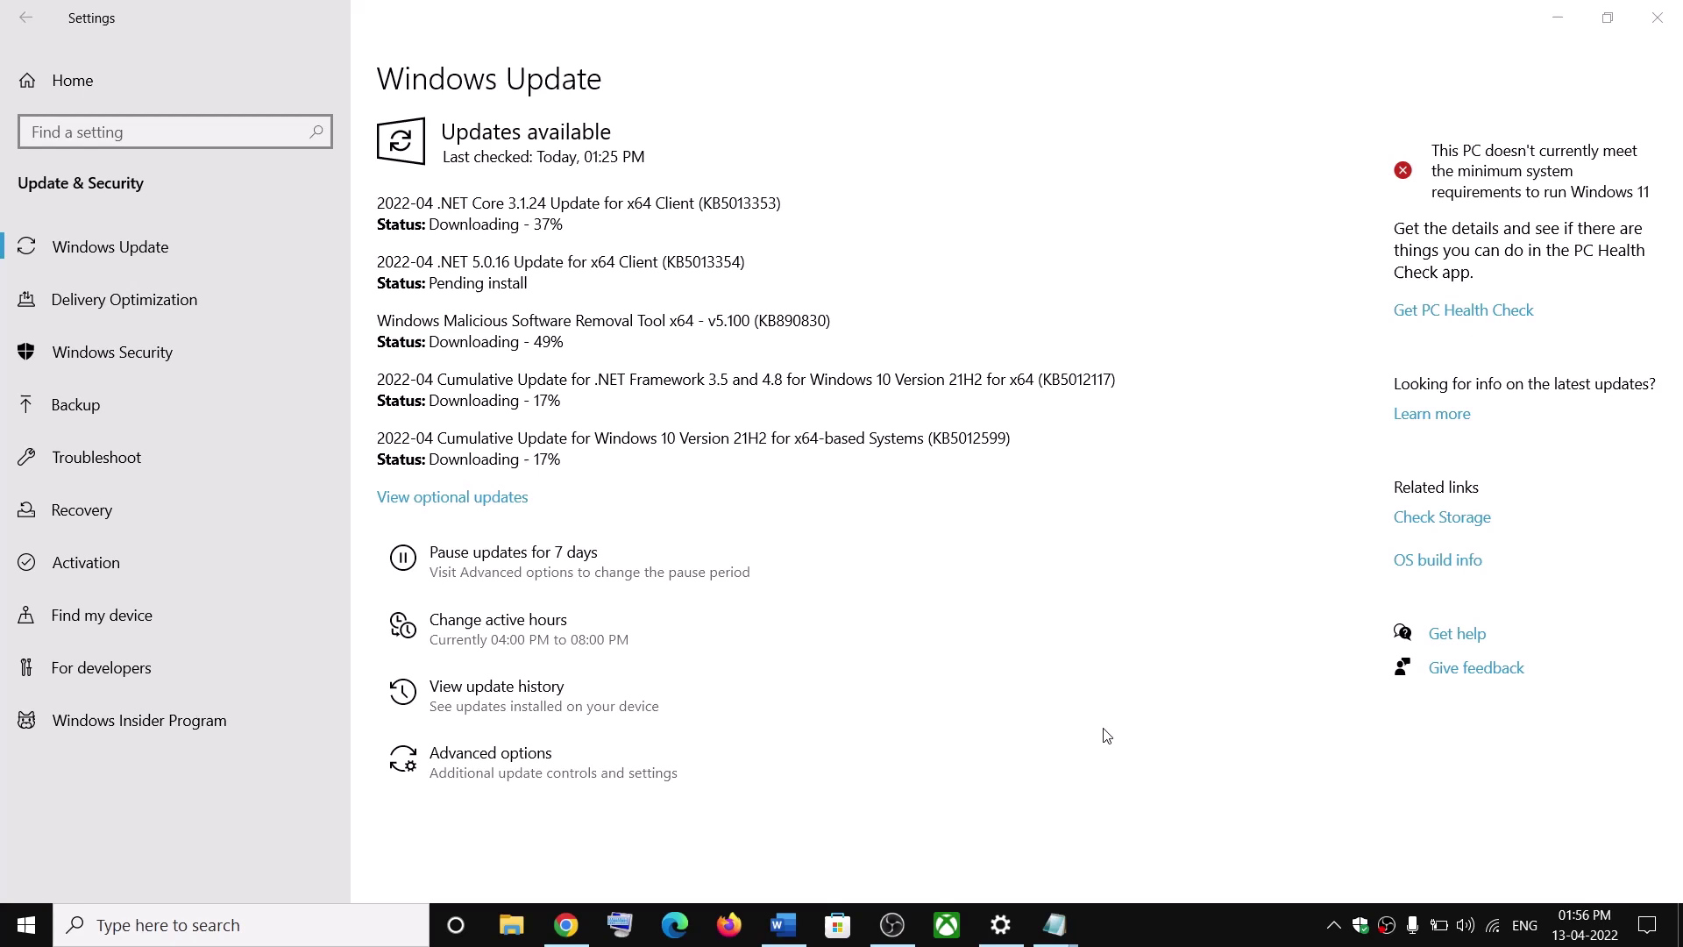
- Select the KB5012599 update number, then go back to the Windows Update page
{"action": "left_click_drag", "start_coordinate": [933, 438], "coordinate": [964, 439]}
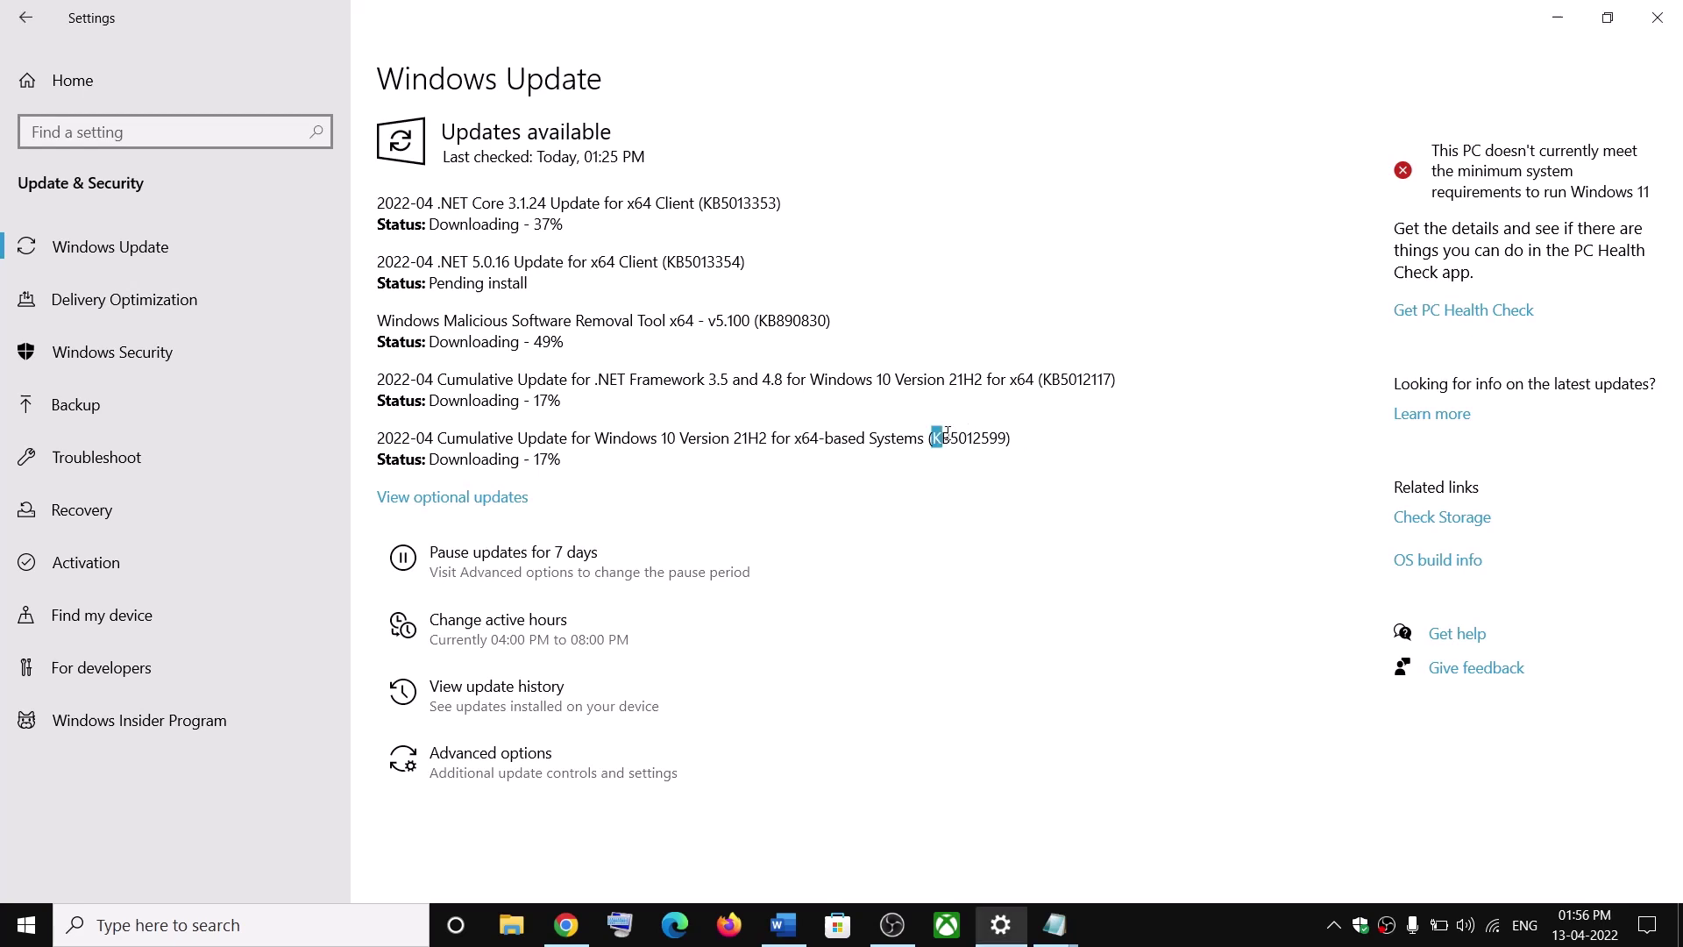
{"action": "left_click", "coordinate": [1001, 438]}
{"action": "left_click_drag", "start_coordinate": [1001, 438], "coordinate": [943, 438]}
{"action": "left_click", "coordinate": [783, 925]}
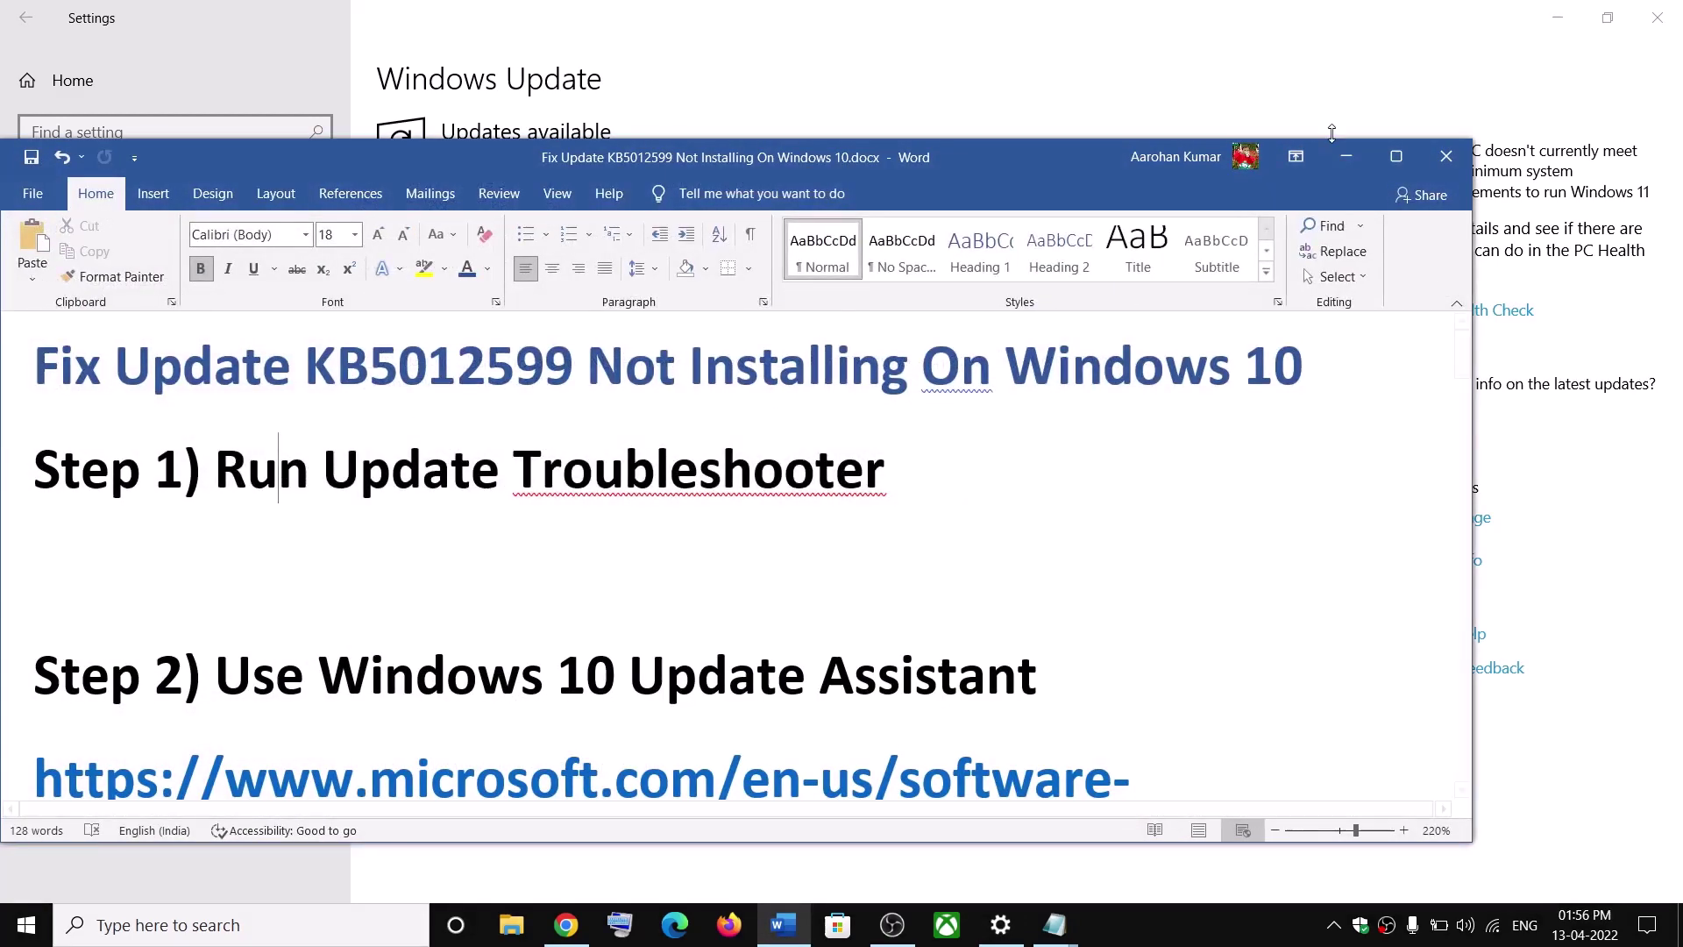
{"action": "left_click", "coordinate": [1346, 157]}
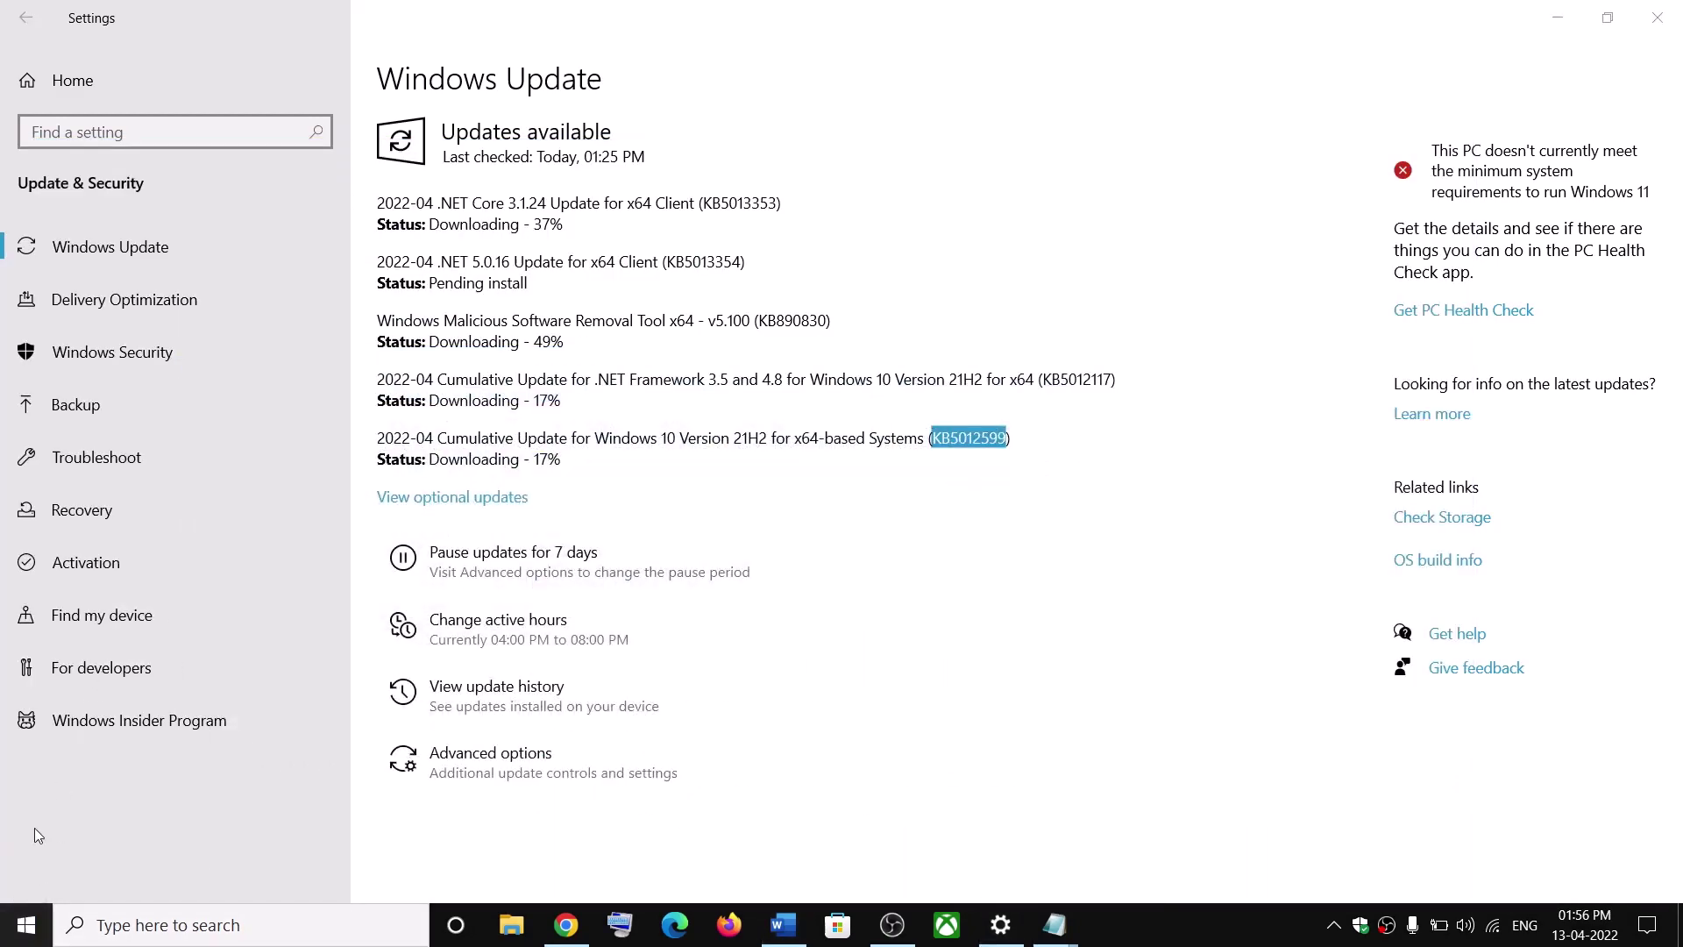
{"action": "left_click", "coordinate": [16, 932]}
{"action": "left_click", "coordinate": [36, 873]}
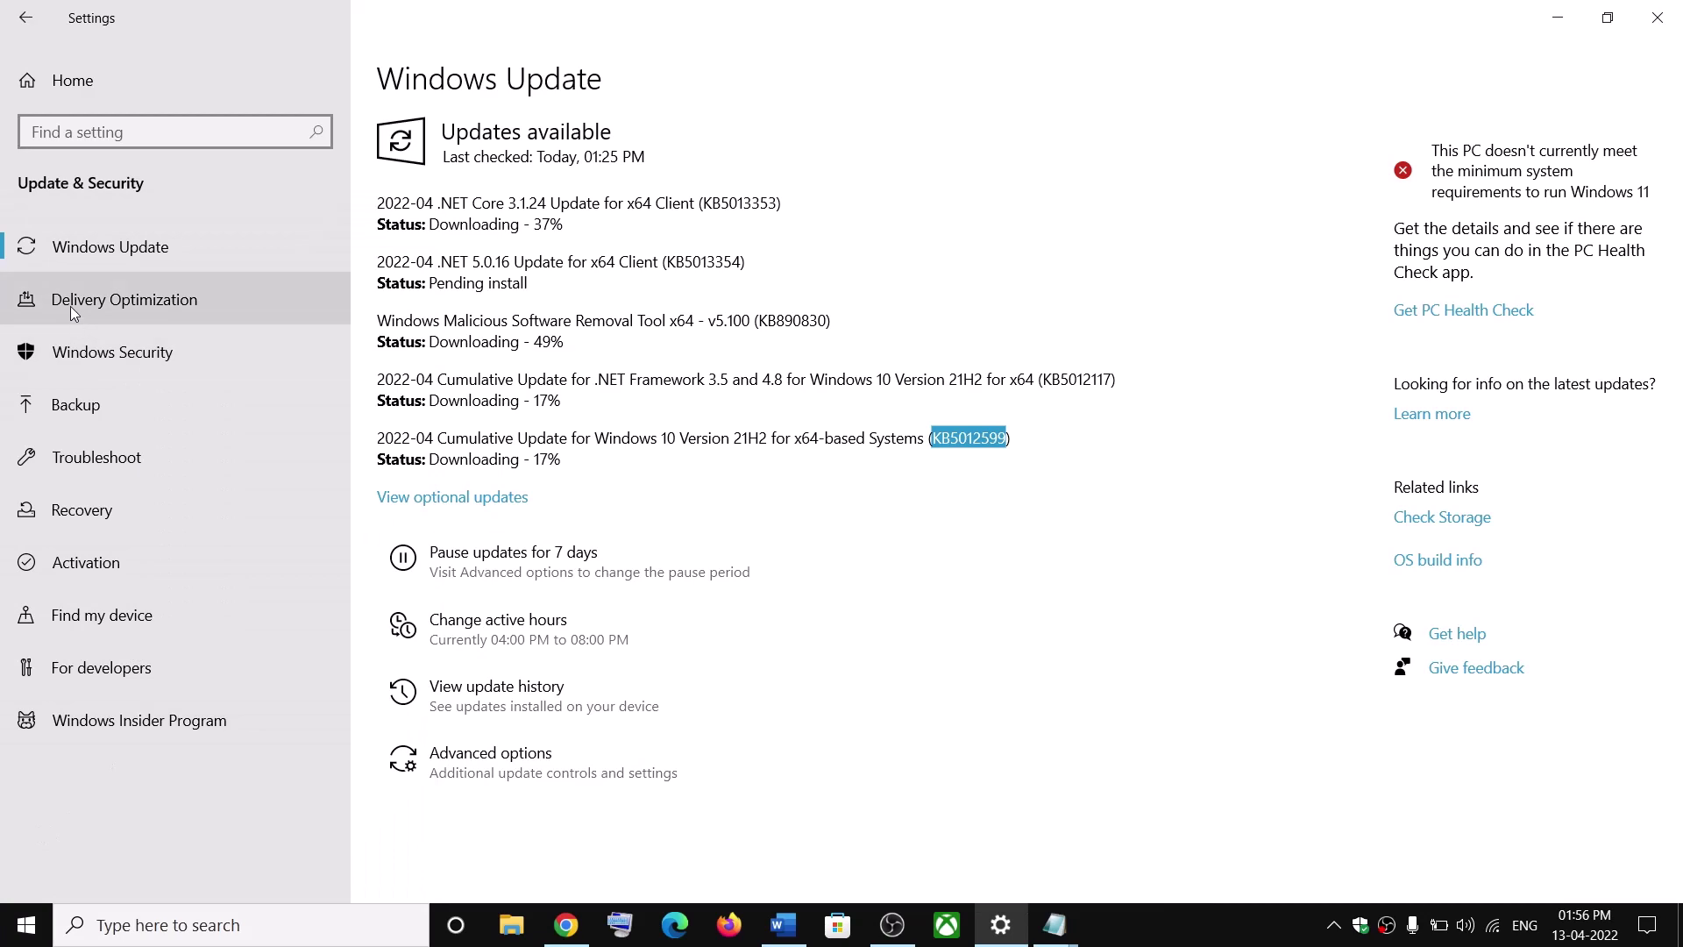
{"action": "left_click", "coordinate": [79, 79]}
{"action": "left_click", "coordinate": [854, 614]}
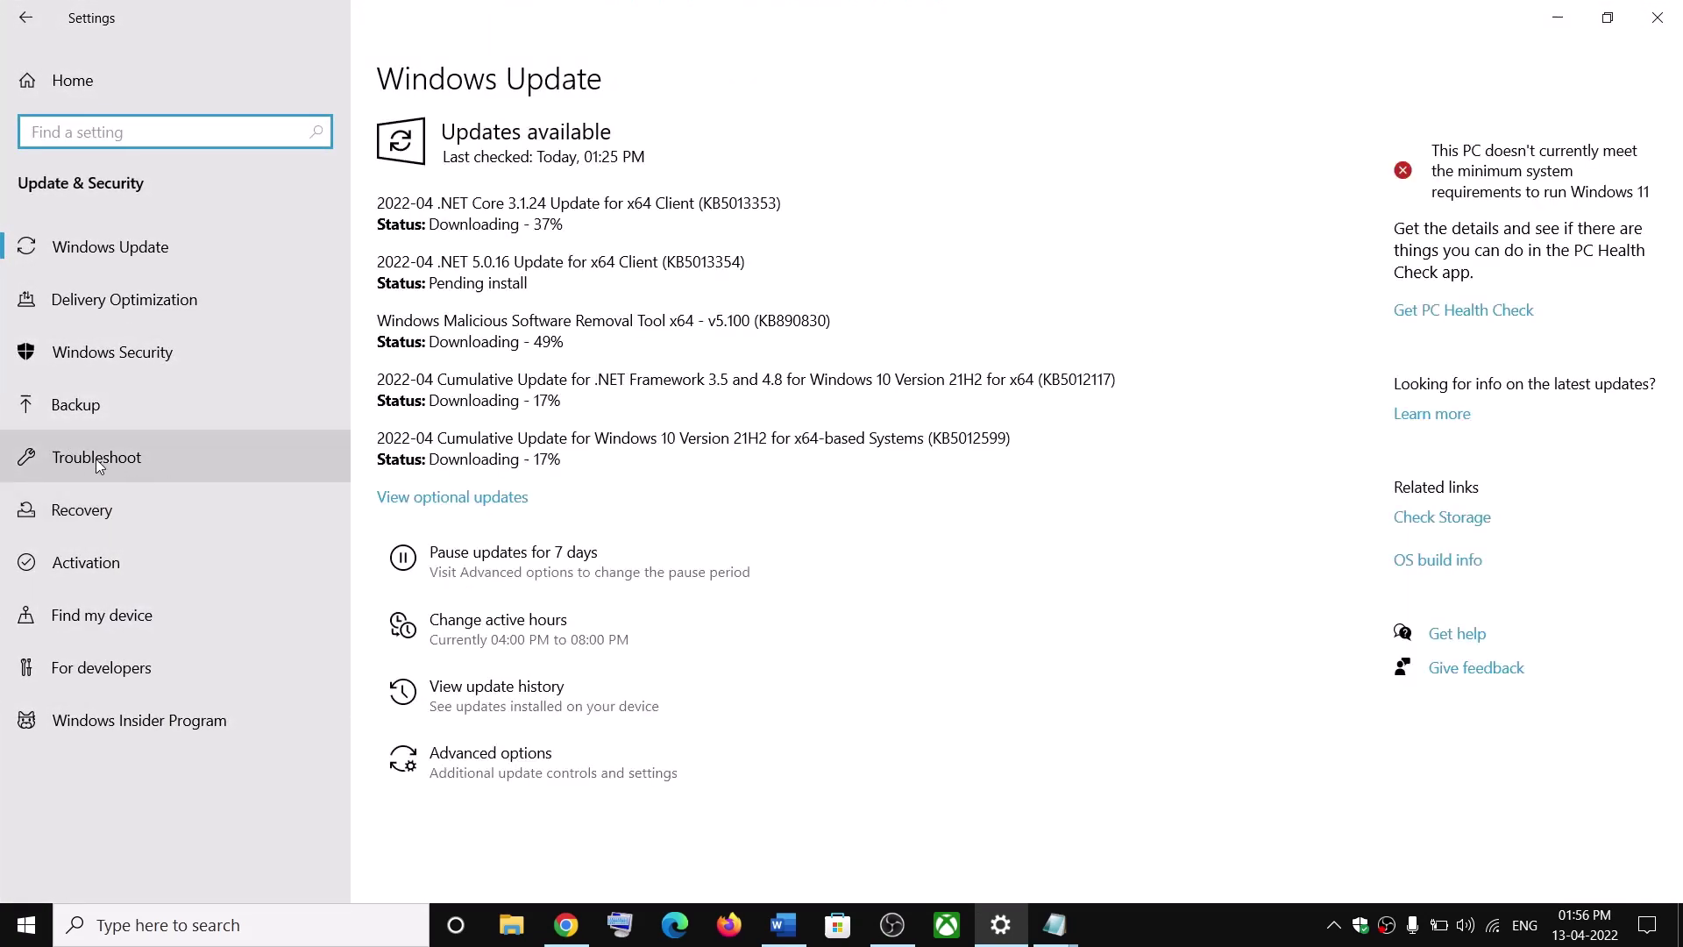
- Start the Windows Update troubleshooter from Troubleshoot > Additional troubleshooters
{"action": "left_click", "coordinate": [99, 466]}
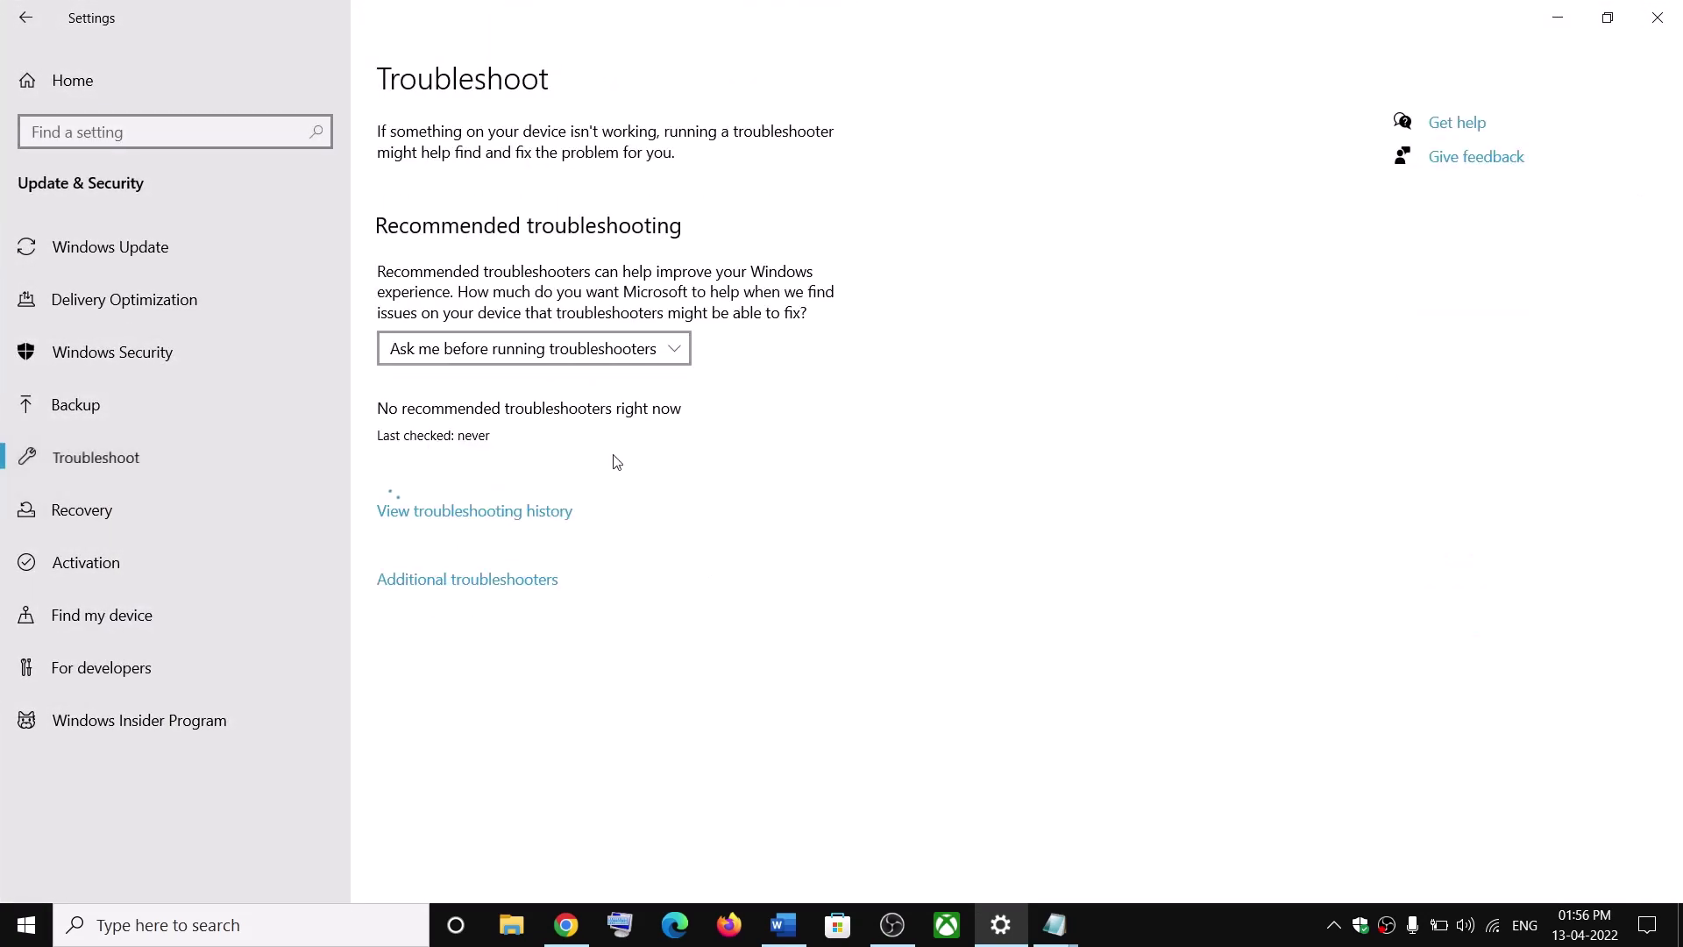
{"action": "left_click", "coordinate": [467, 579]}
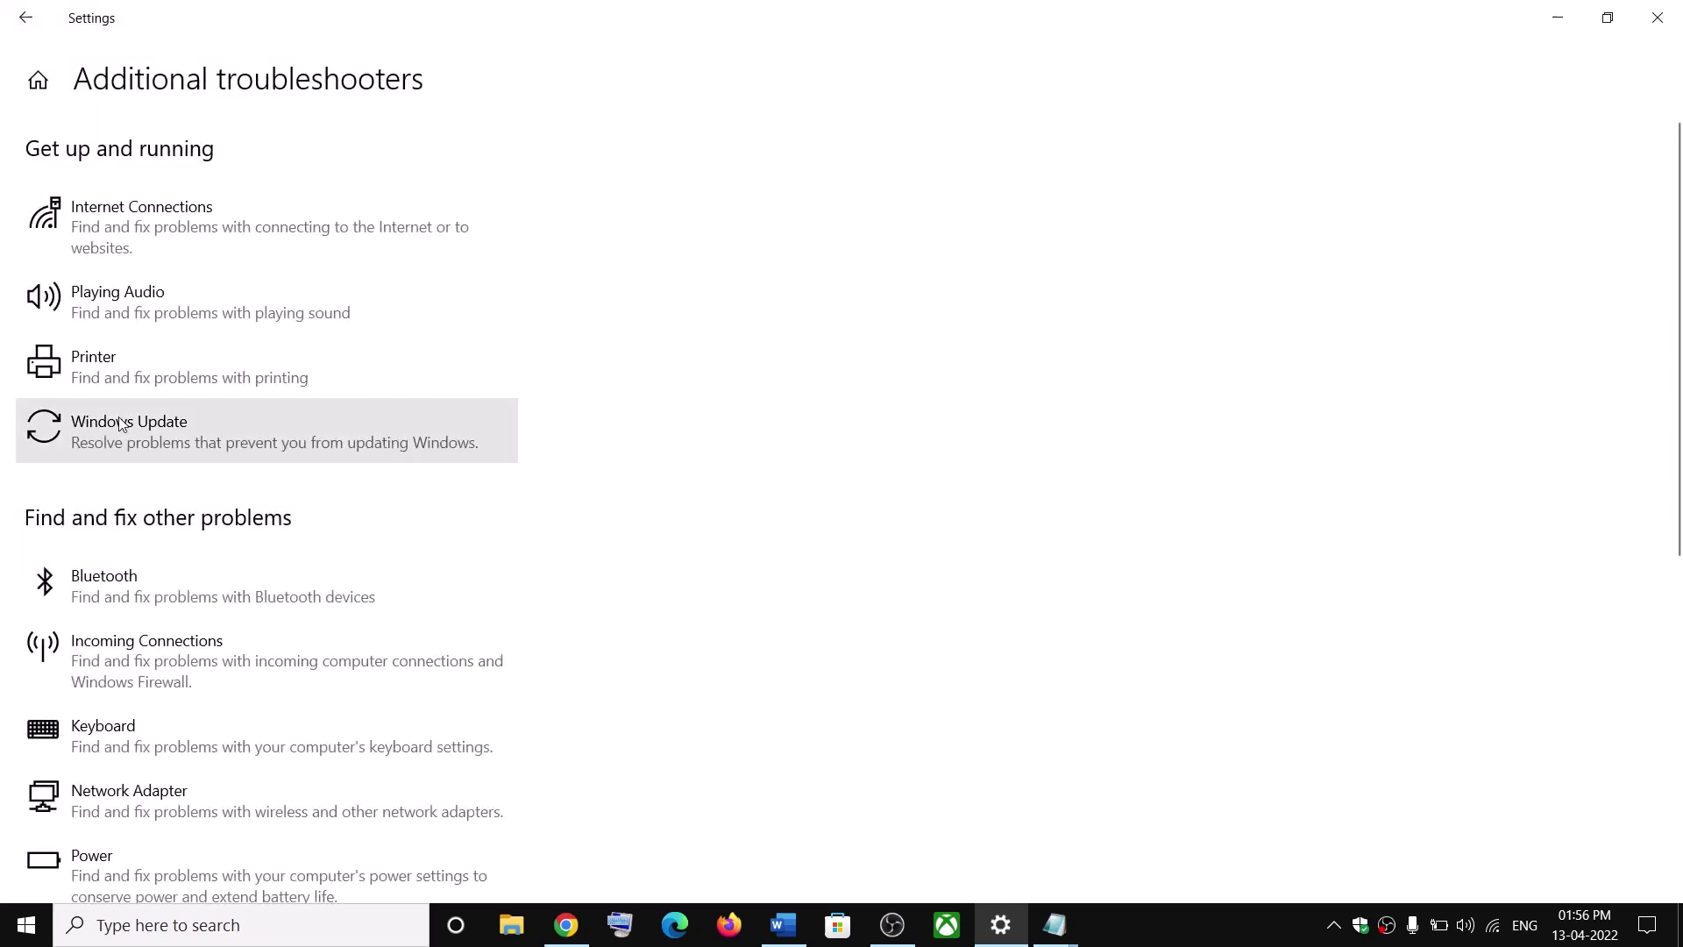
{"action": "left_click", "coordinate": [141, 425]}
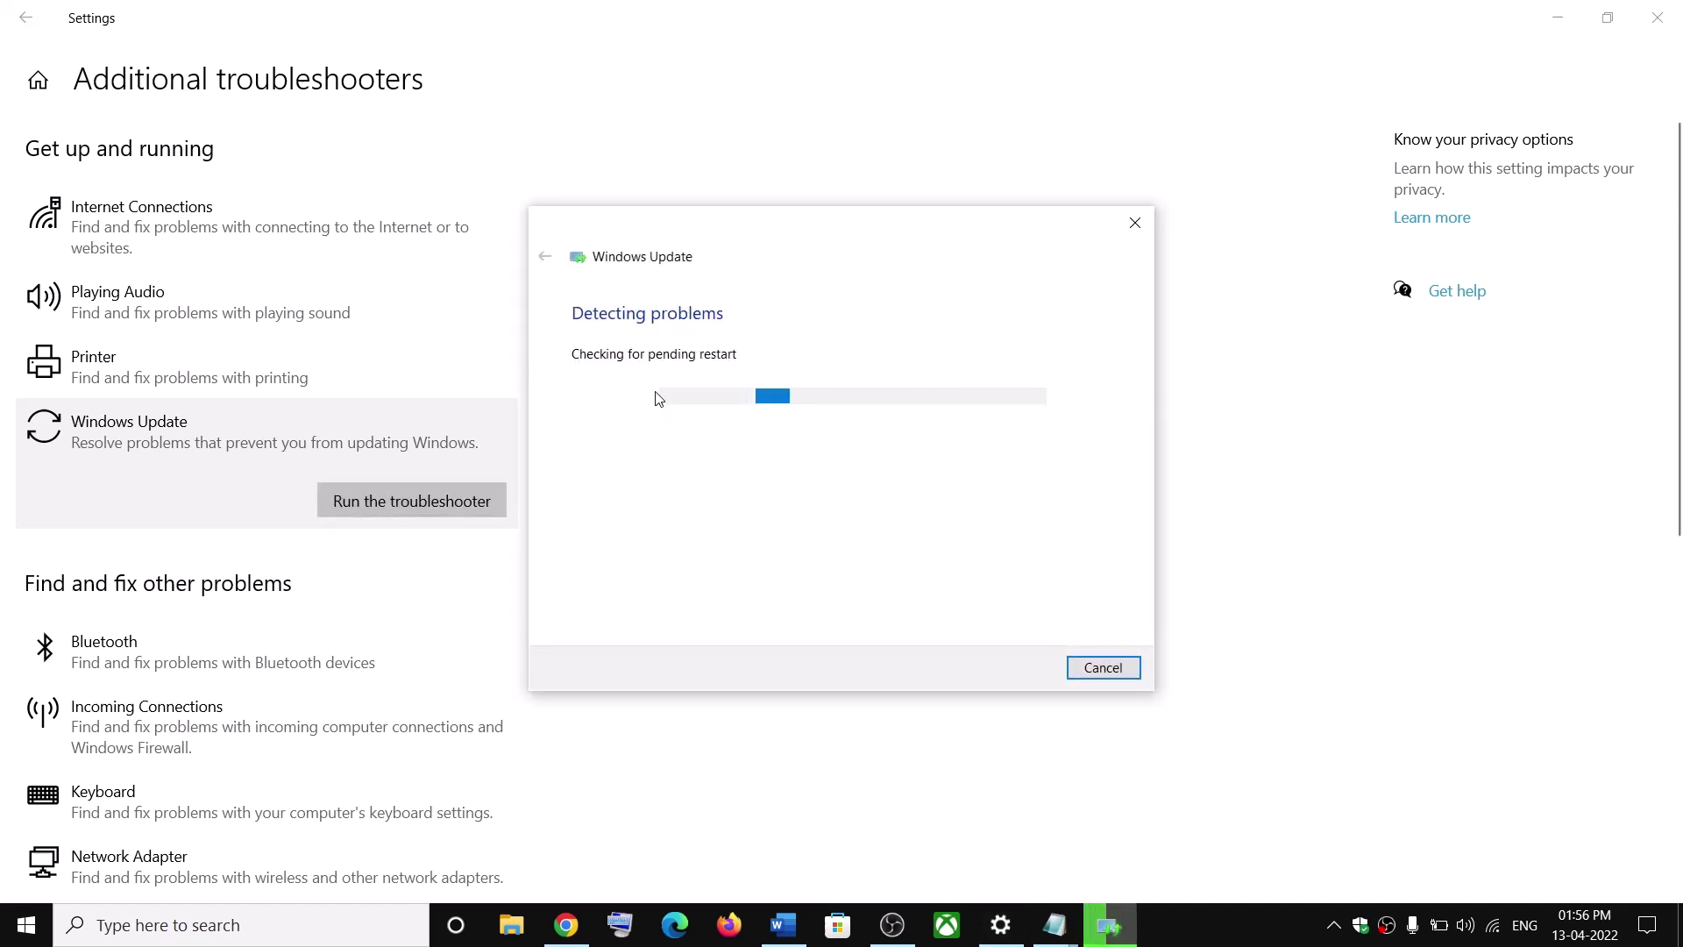
{"action": "left_click", "coordinate": [24, 925]}
{"action": "left_click", "coordinate": [26, 876]}
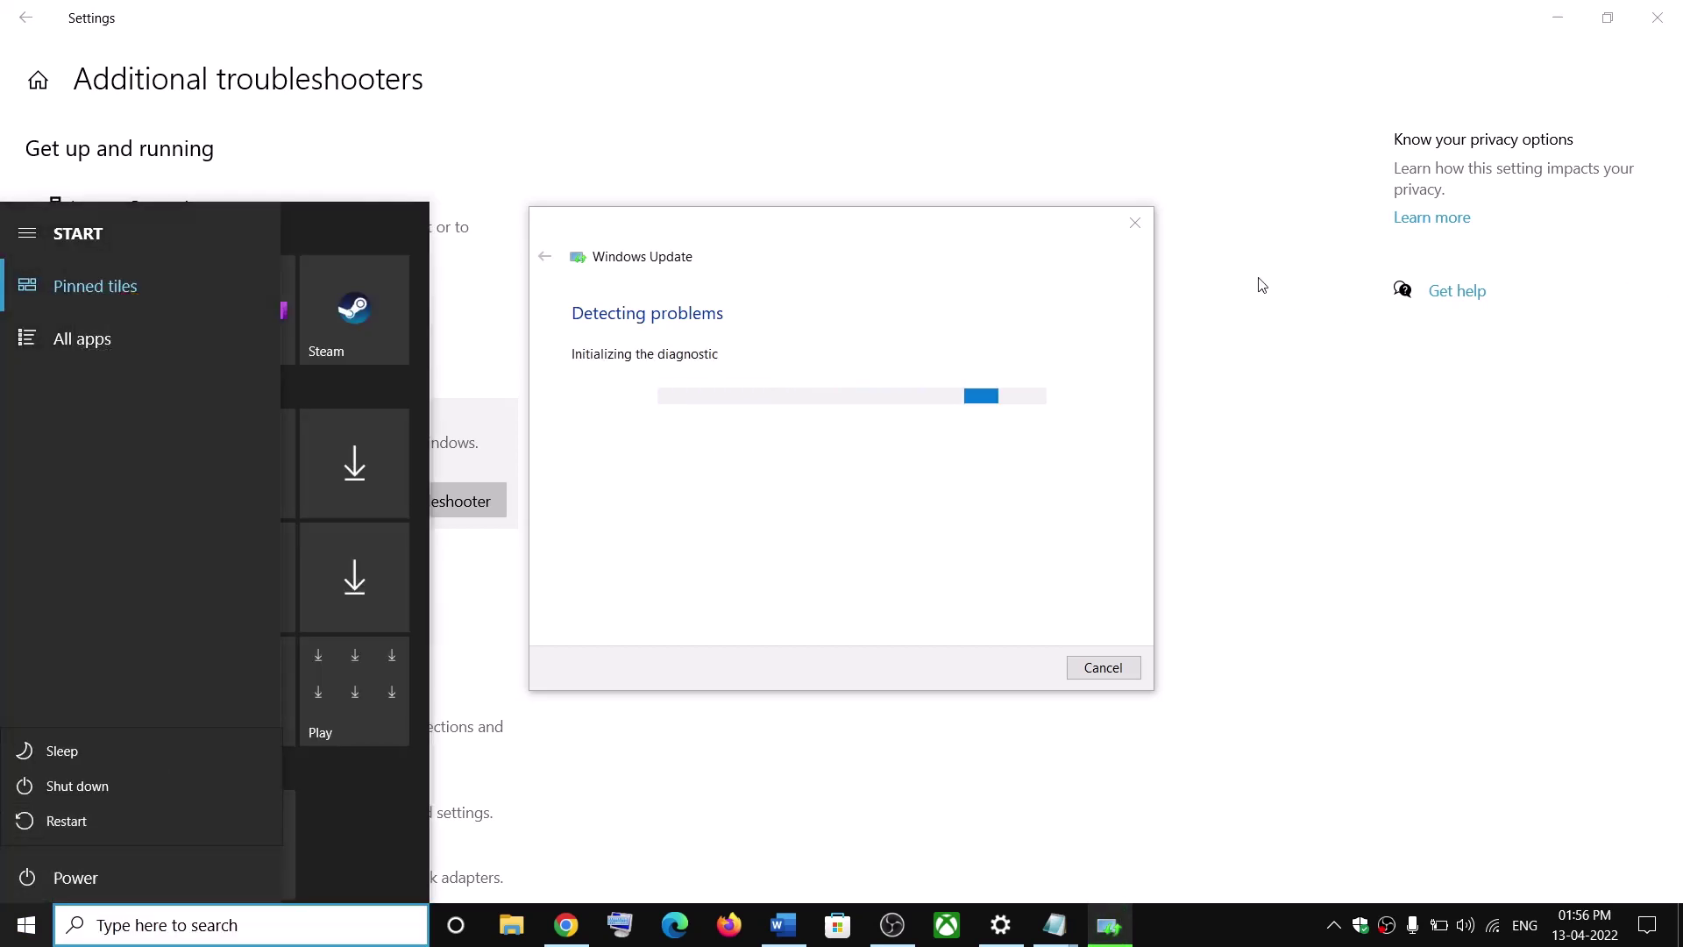
- Follow the tutorial's Step 2 Windows 10 download link into the browser via Open Hyperlink
{"action": "left_click", "coordinate": [783, 925]}
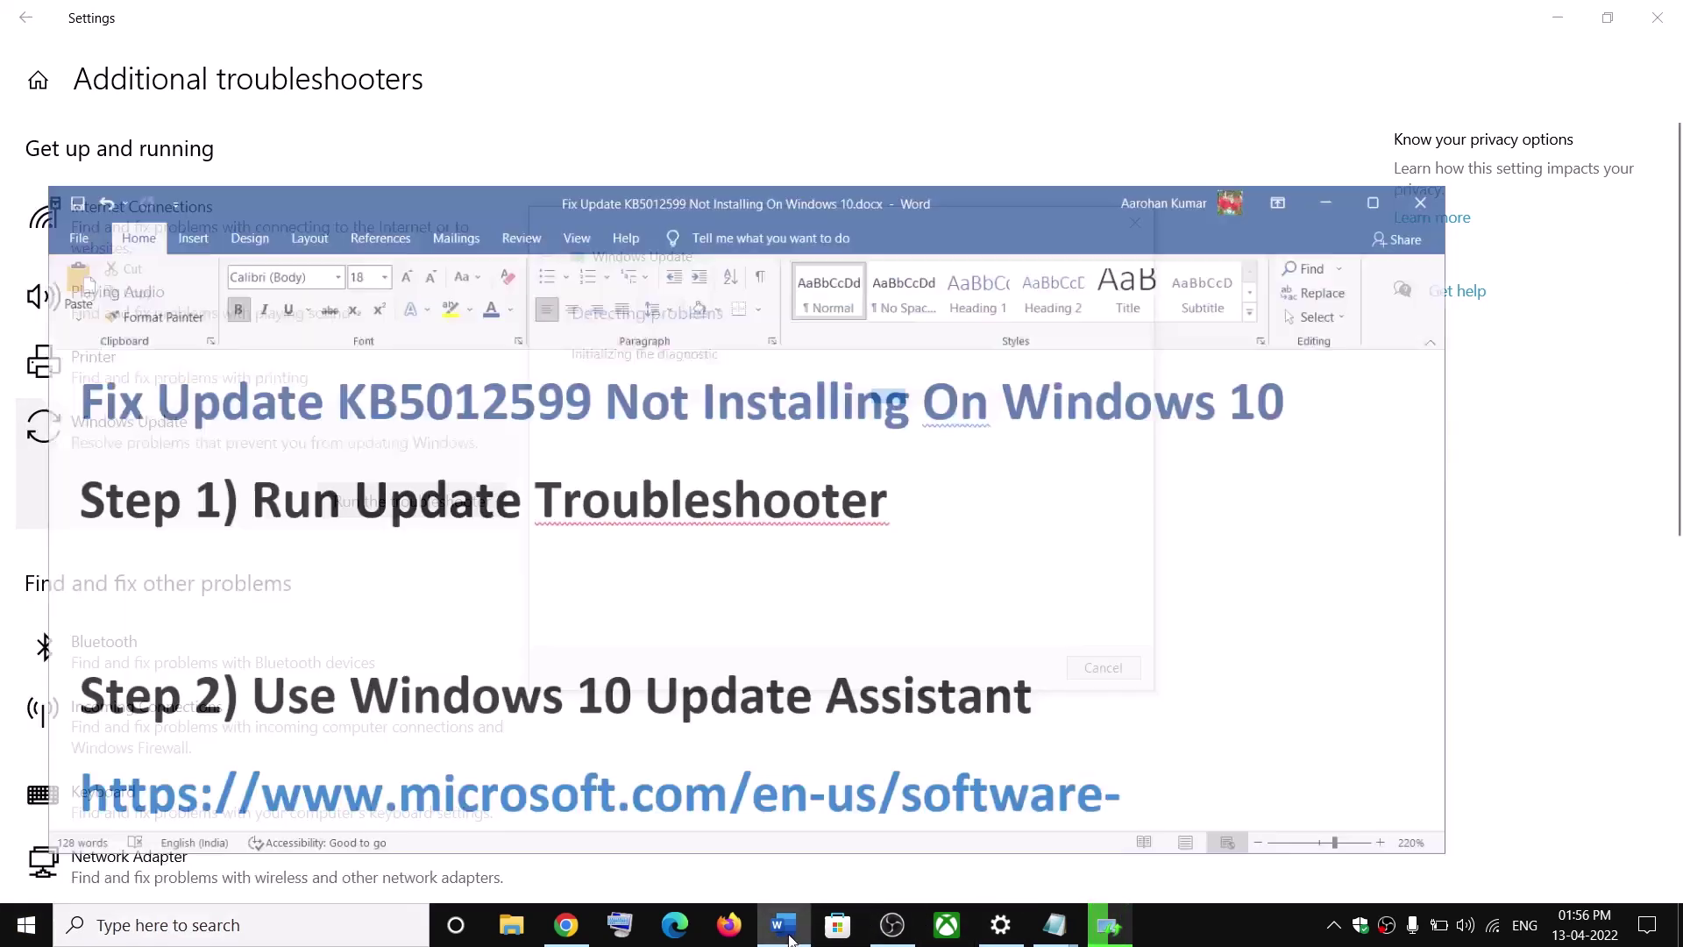
{"action": "scroll", "coordinate": [466, 523], "scroll_direction": "down", "scroll_amount": 2}
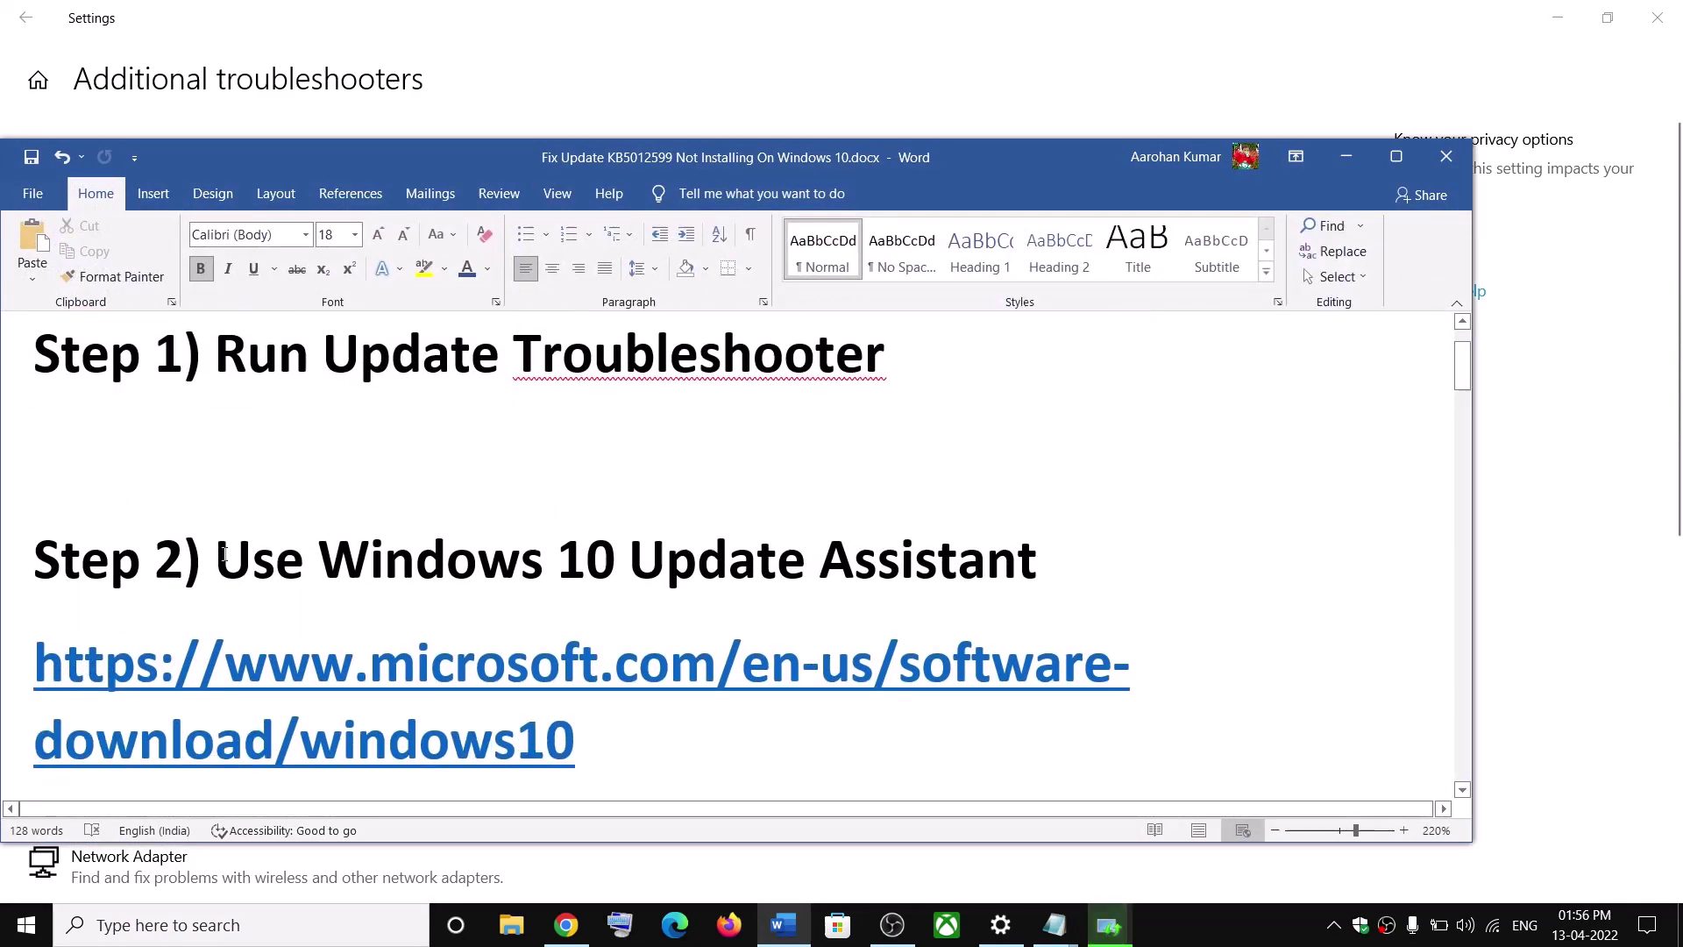
{"action": "left_click_drag", "start_coordinate": [215, 559], "coordinate": [1040, 563]}
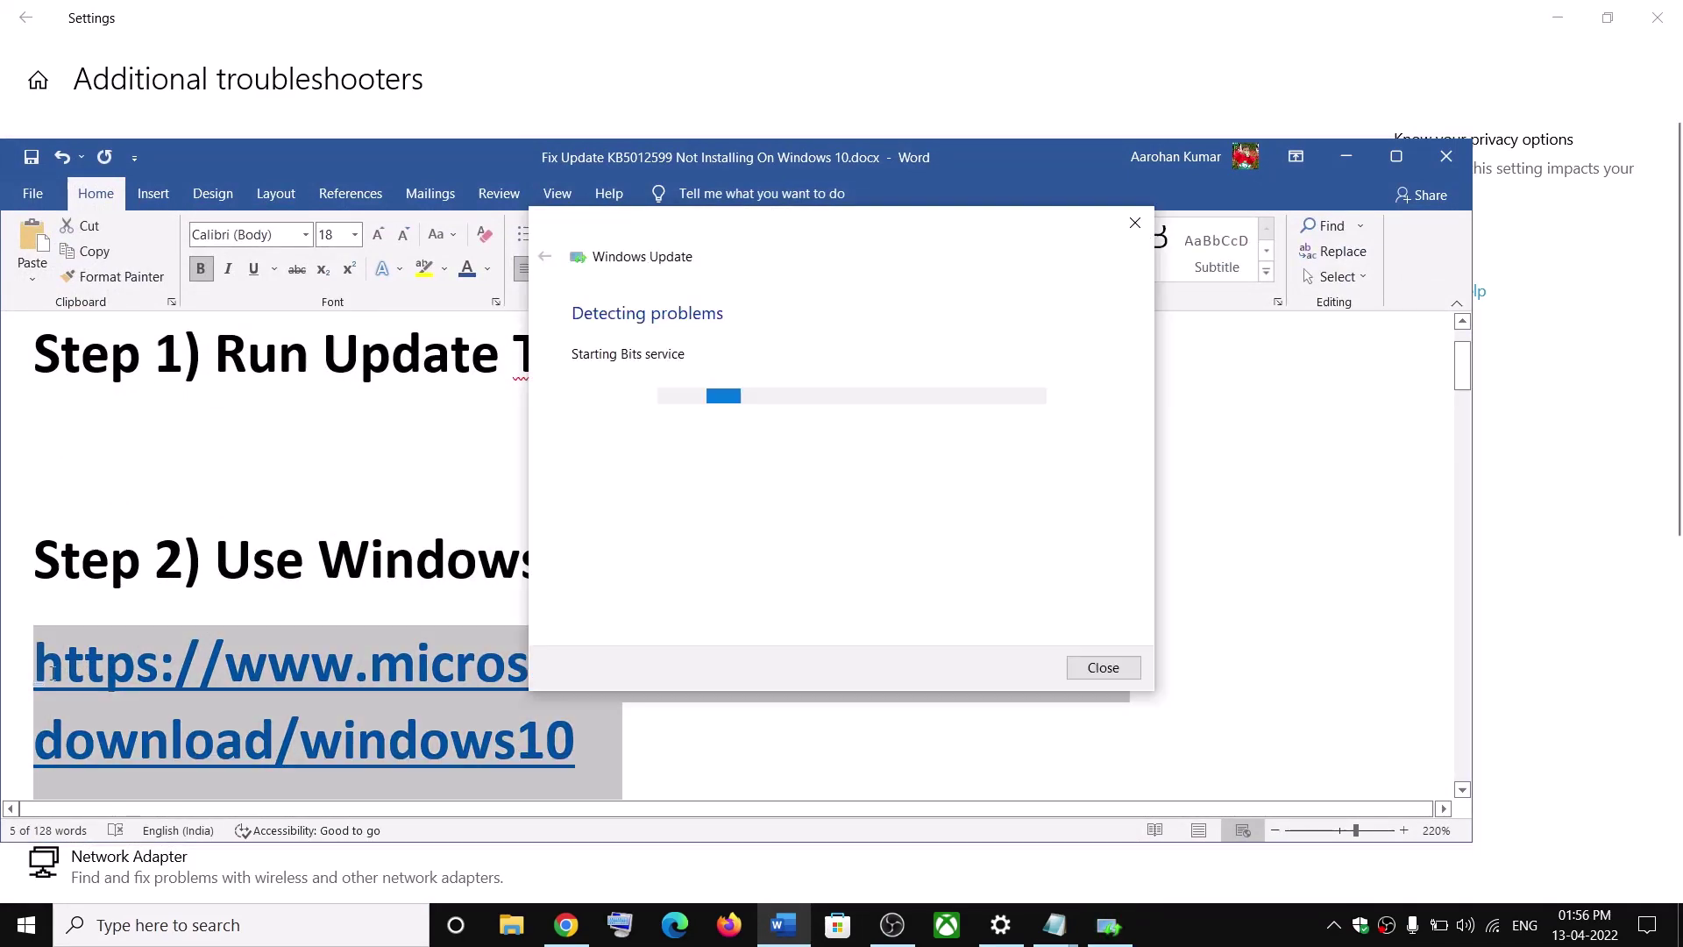
{"action": "triple_click", "coordinate": [104, 694]}
{"action": "right_click", "coordinate": [183, 693]}
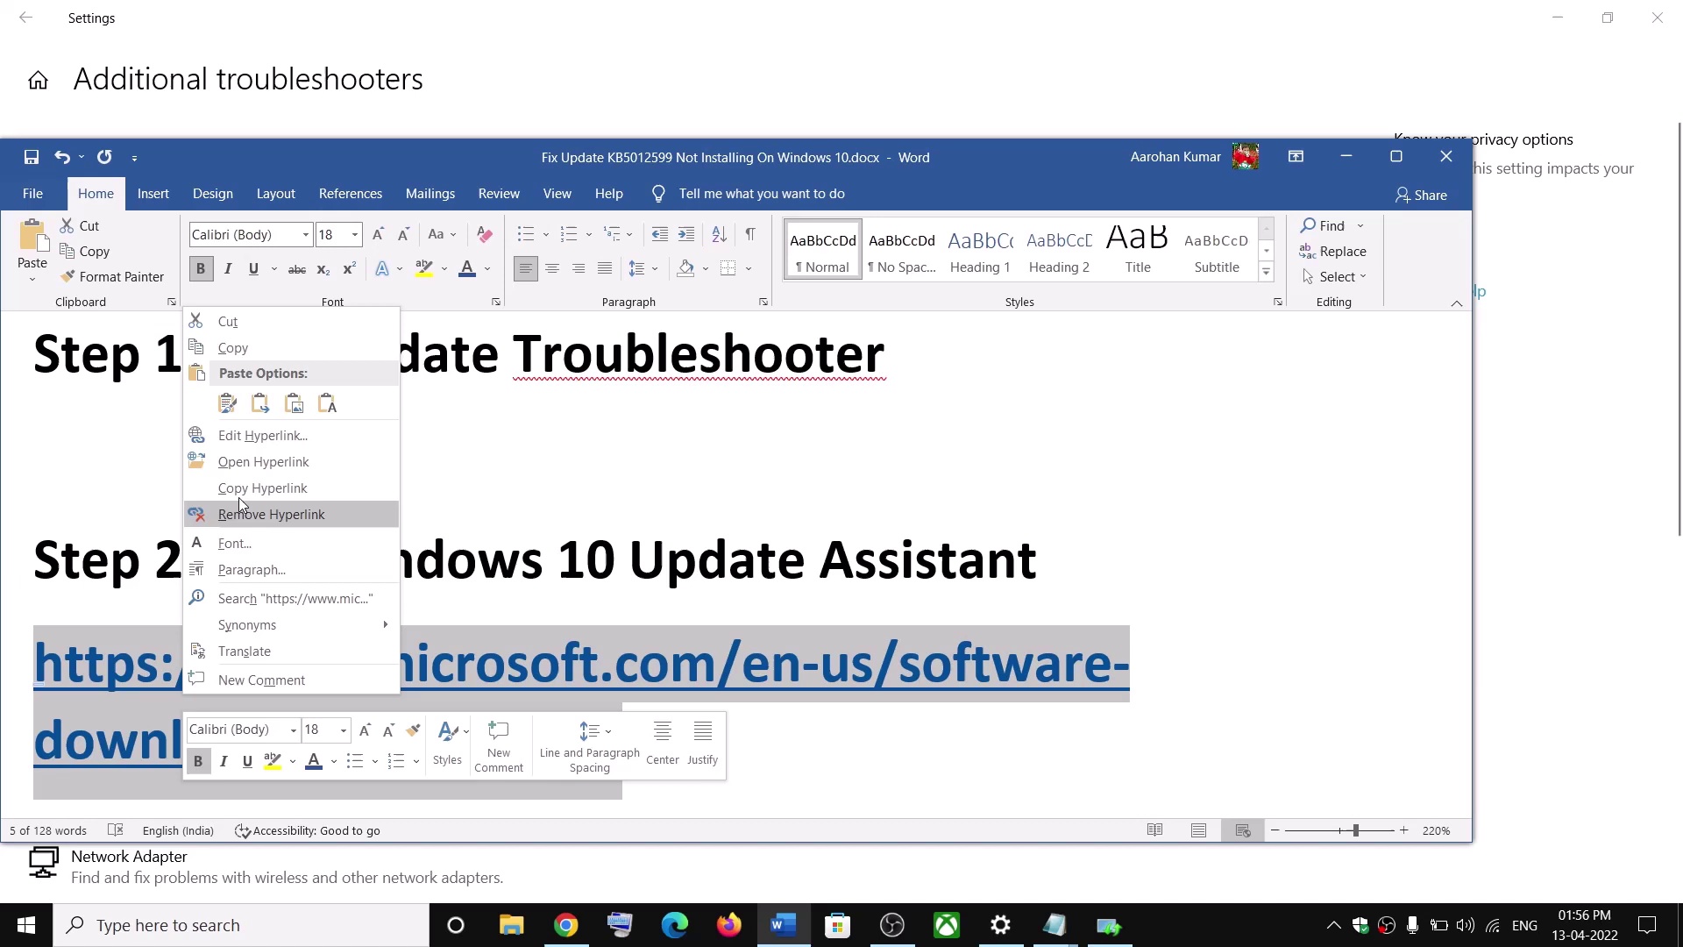
{"action": "left_click", "coordinate": [235, 349]}
{"action": "left_click", "coordinate": [566, 925]}
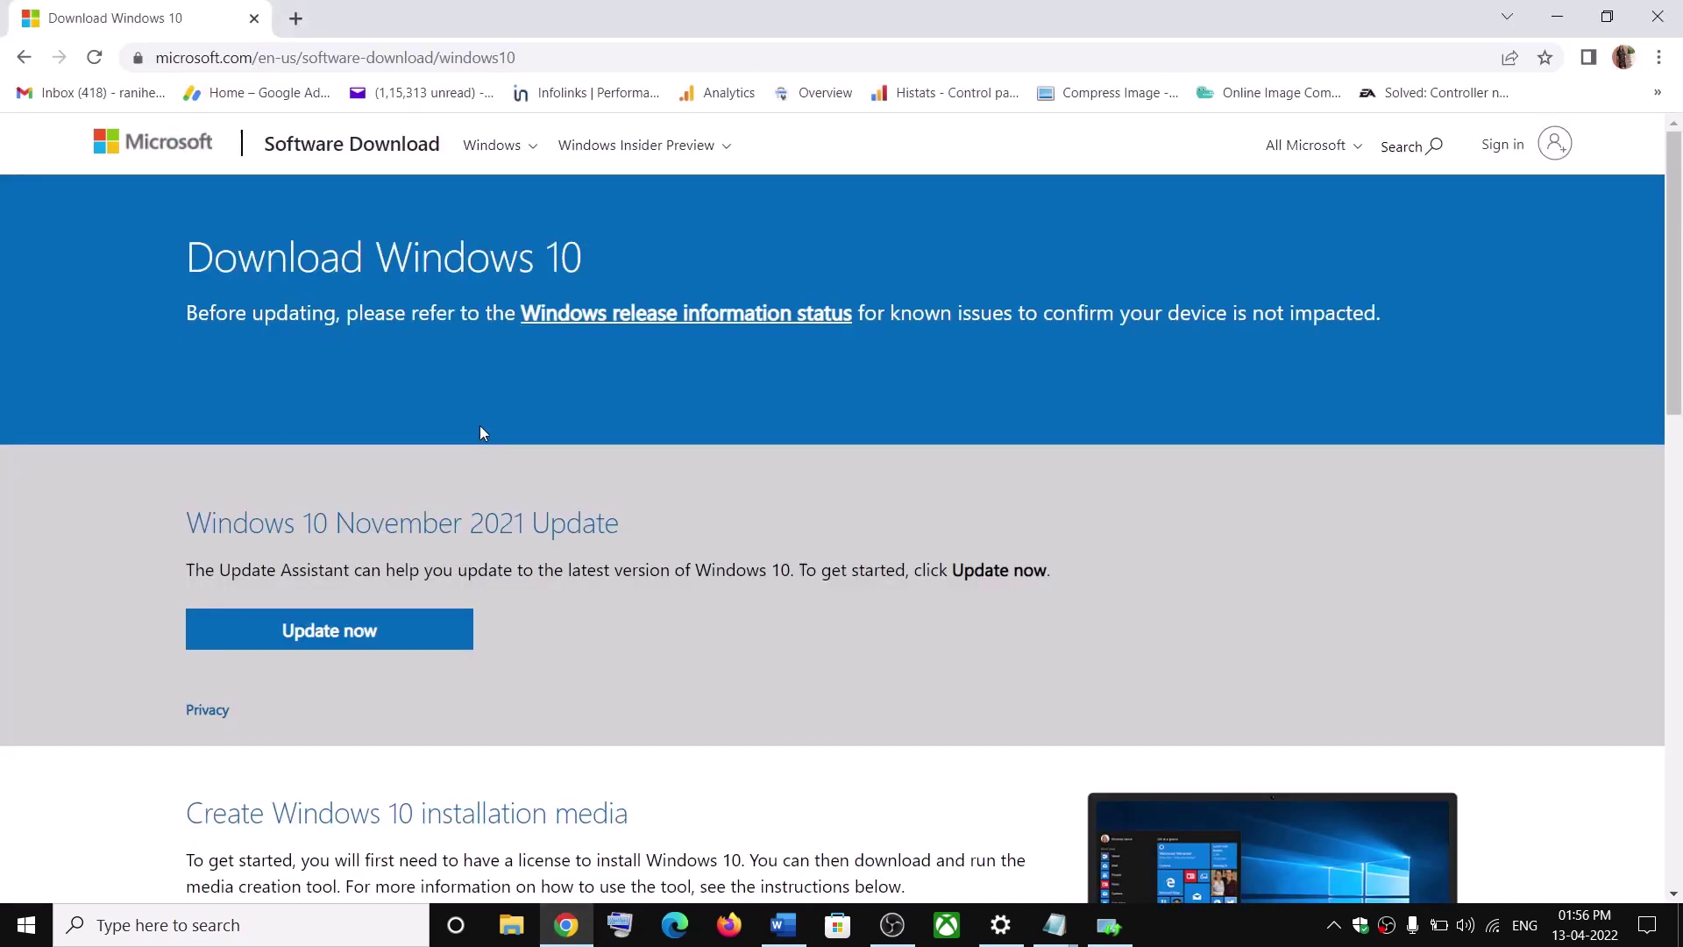
- Download the Windows 10 Update Assistant with Update now and allow the installer to run
{"action": "left_click_drag", "start_coordinate": [223, 571], "coordinate": [346, 572]}
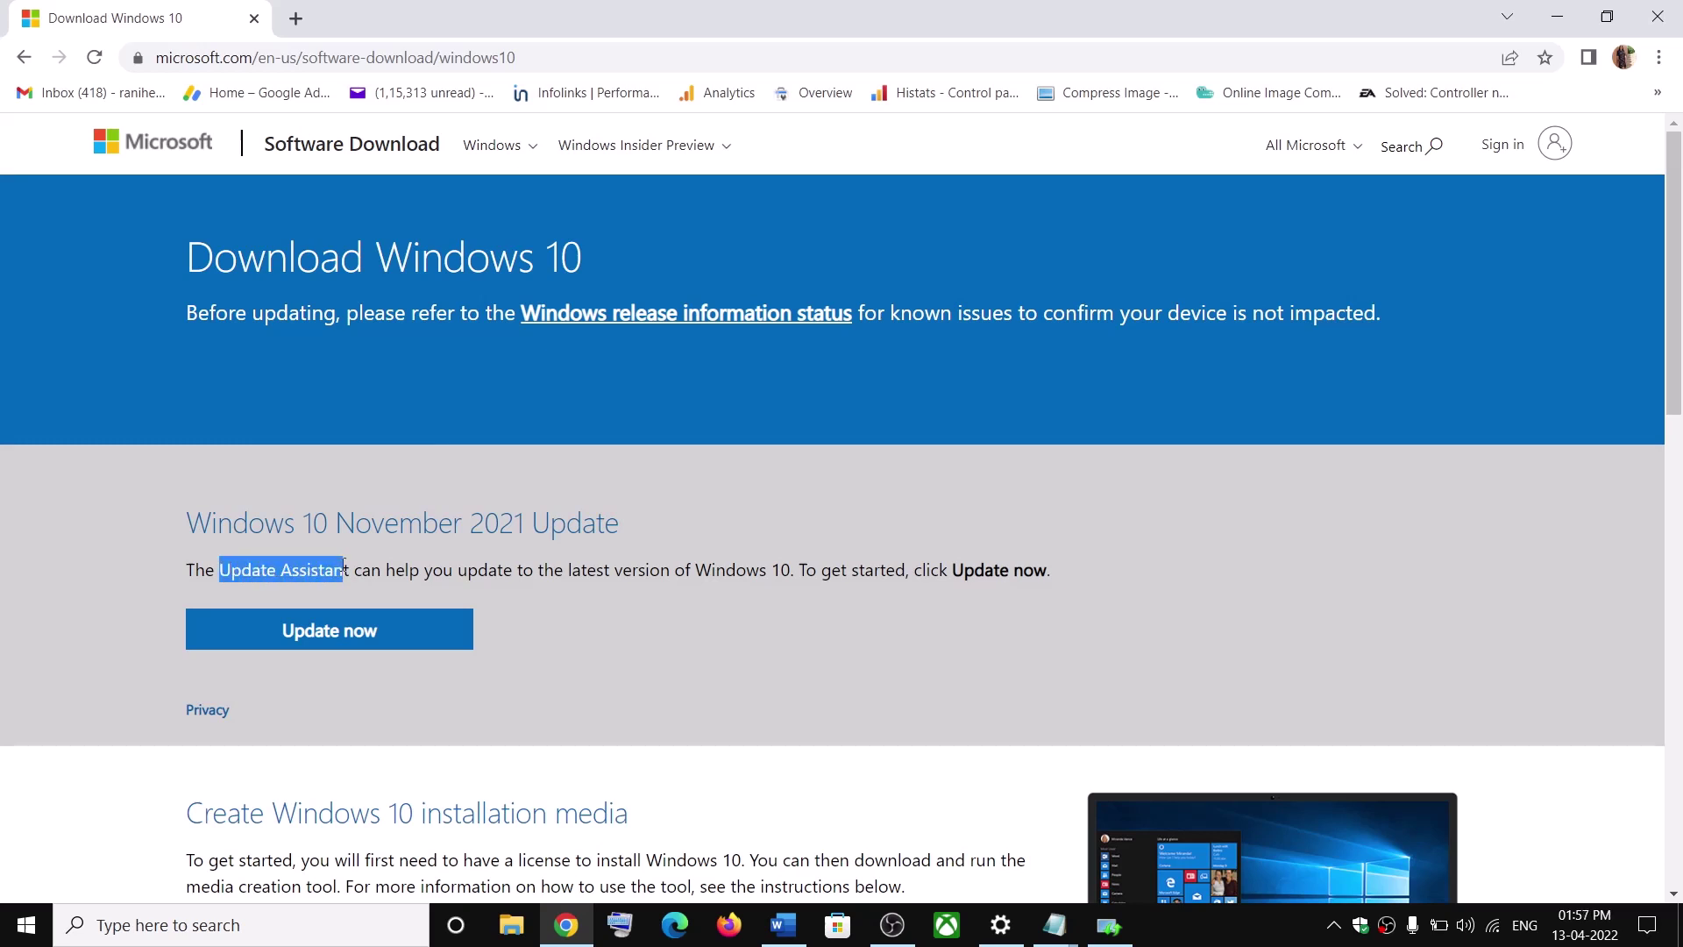
{"action": "left_click", "coordinate": [383, 653]}
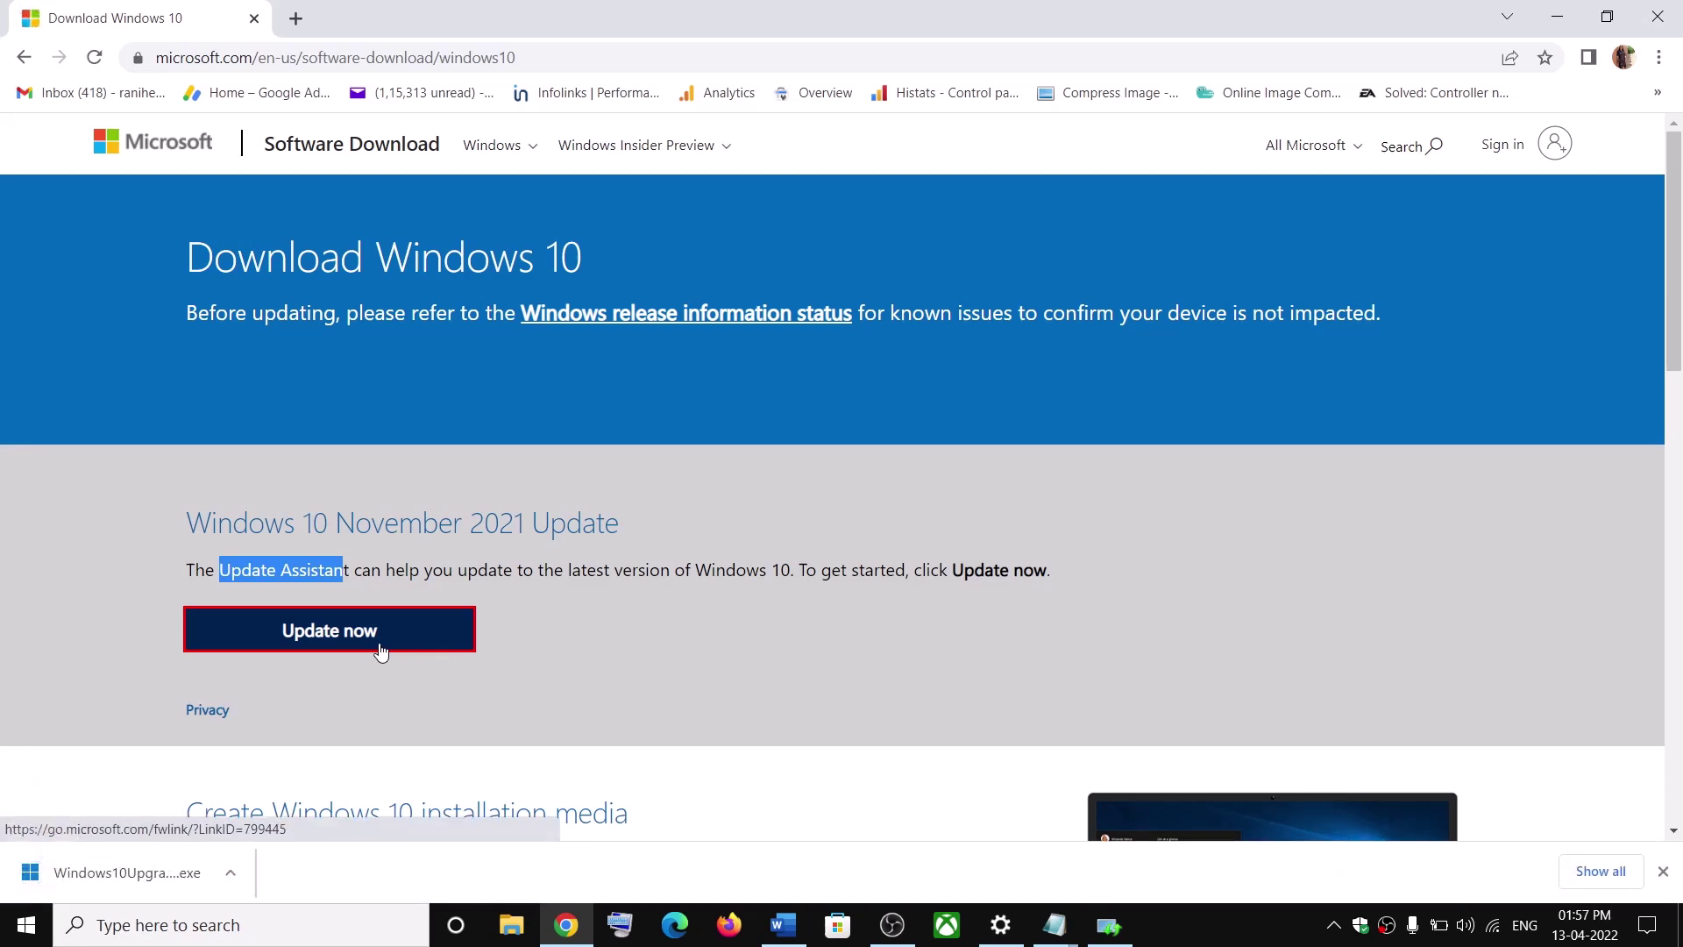
{"action": "left_click", "coordinate": [94, 876]}
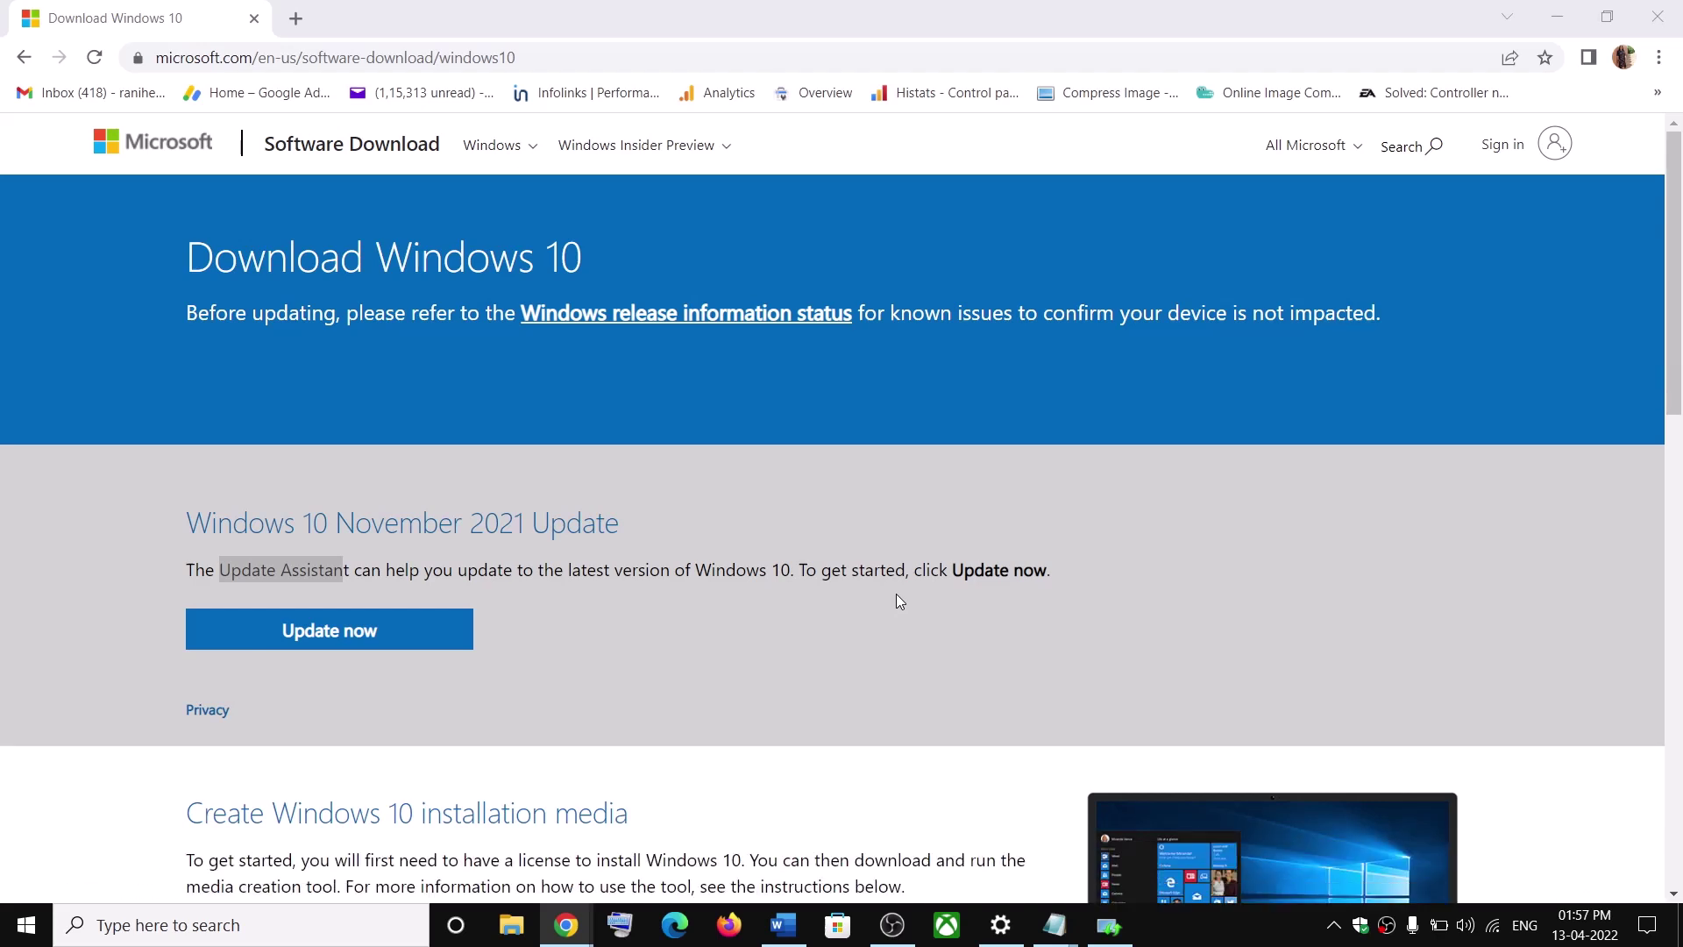
{"action": "left_click", "coordinate": [938, 661]}
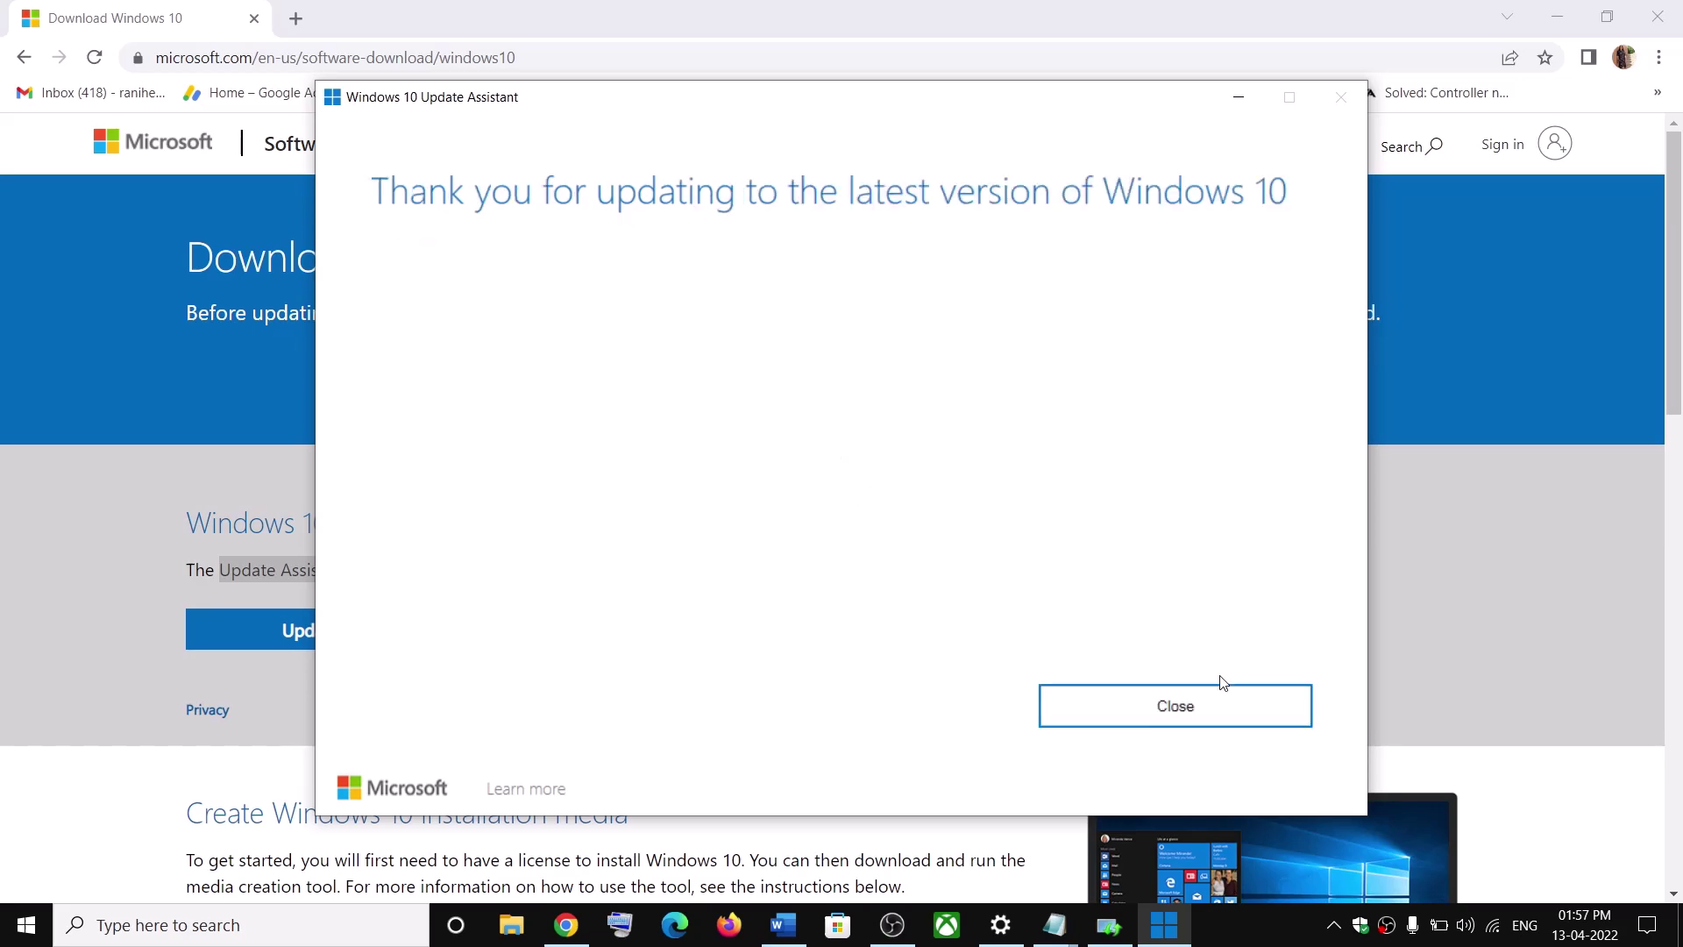
- Close the finished Update Assistant and select the Step 3 reset commands in Word
{"action": "left_click", "coordinate": [1119, 708]}
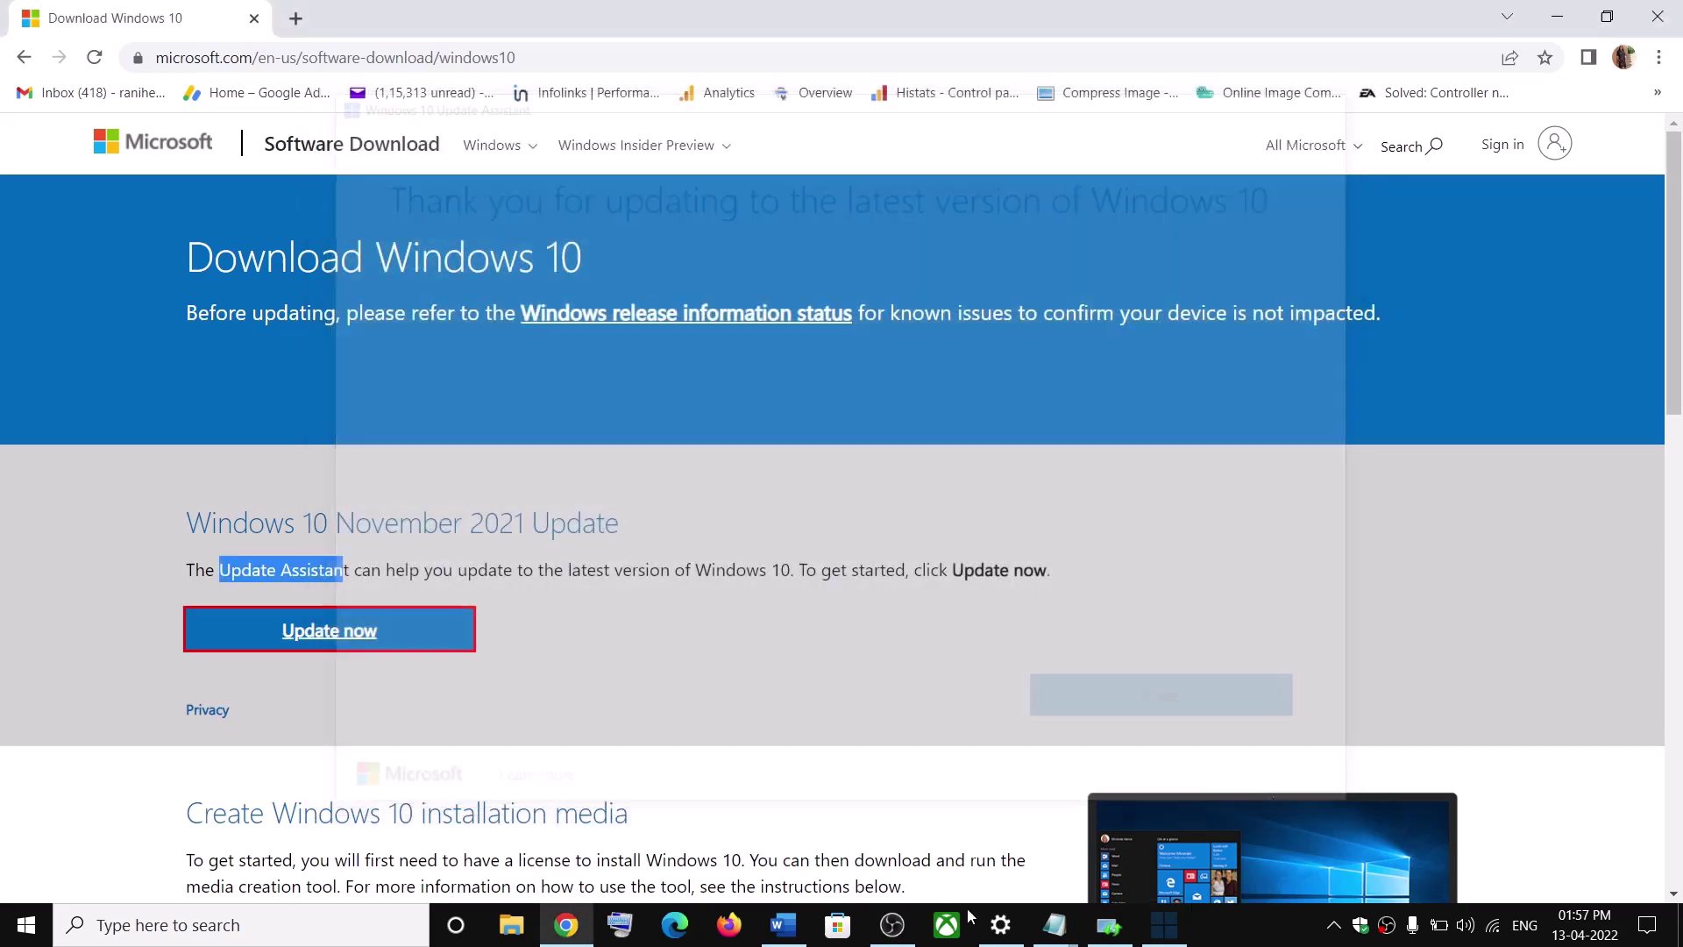
{"action": "left_click", "coordinate": [783, 925]}
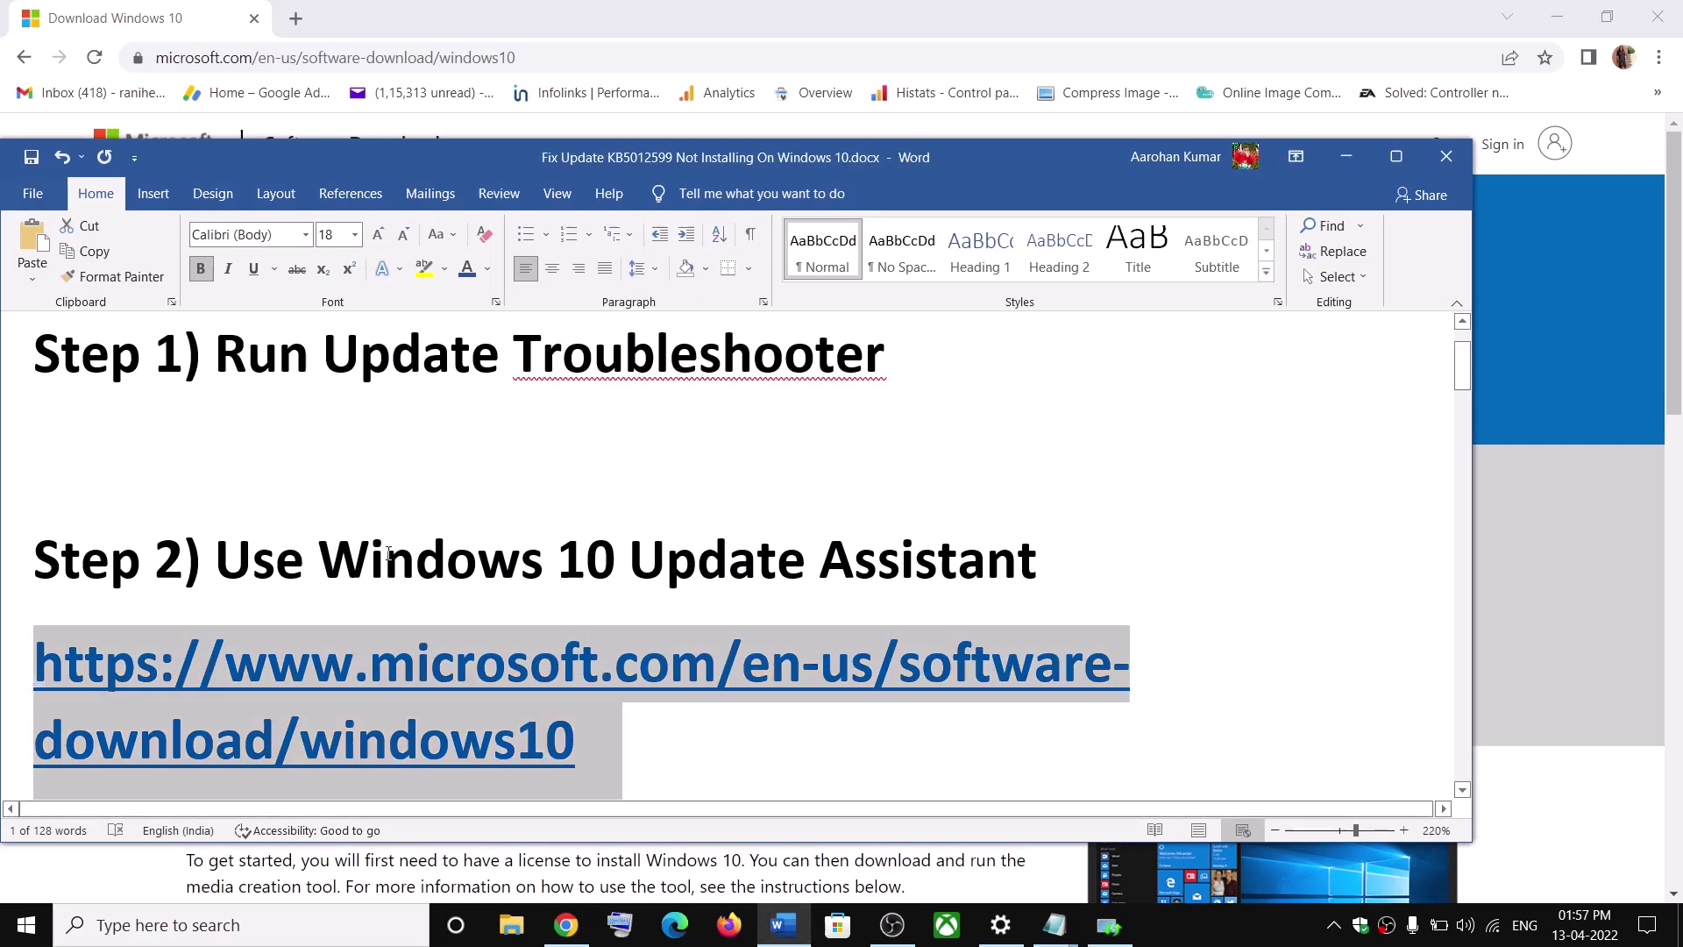
{"action": "scroll", "coordinate": [396, 552], "scroll_direction": "down", "scroll_amount": 3}
{"action": "left_click_drag", "start_coordinate": [303, 603], "coordinate": [1097, 603]}
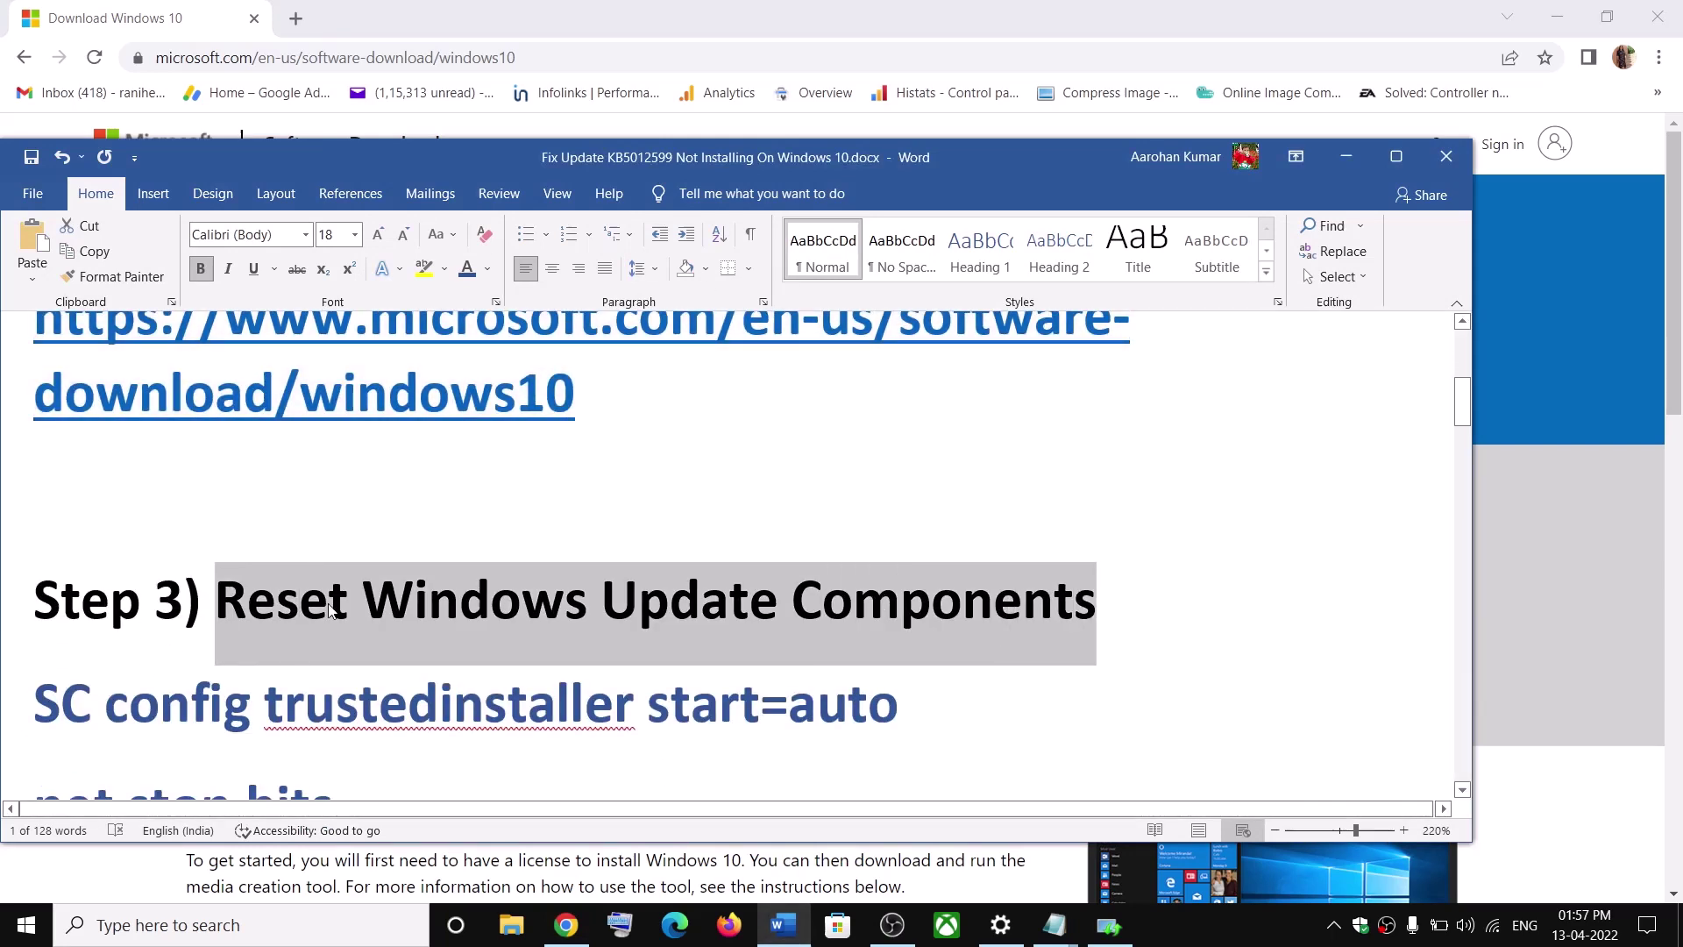
{"action": "scroll", "coordinate": [1097, 603], "scroll_direction": "down", "scroll_amount": 2}
{"action": "mouse_move", "coordinate": [37, 468]}
{"action": "left_mouse_down"}
{"action": "mouse_move", "coordinate": [419, 763]}
{"action": "mouse_move", "coordinate": [565, 803]}
{"action": "left_mouse_up"}
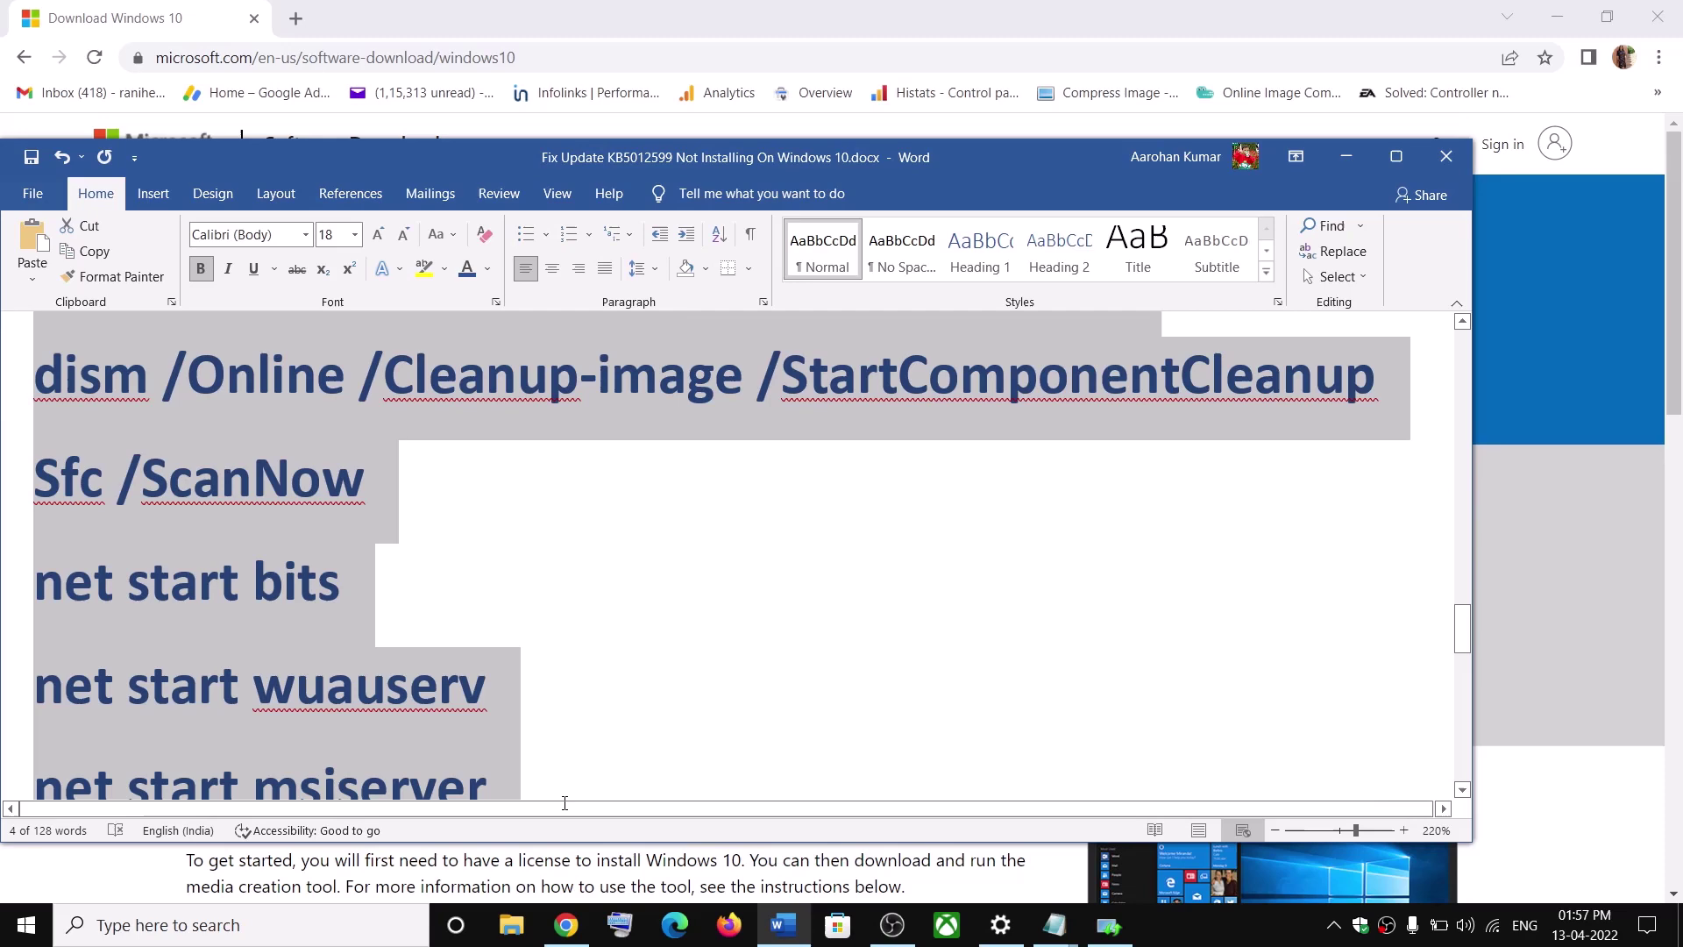
{"action": "left_click_drag", "start_coordinate": [565, 802], "coordinate": [514, 738]}
{"action": "scroll", "coordinate": [530, 641], "scroll_direction": "down", "scroll_amount": 3}
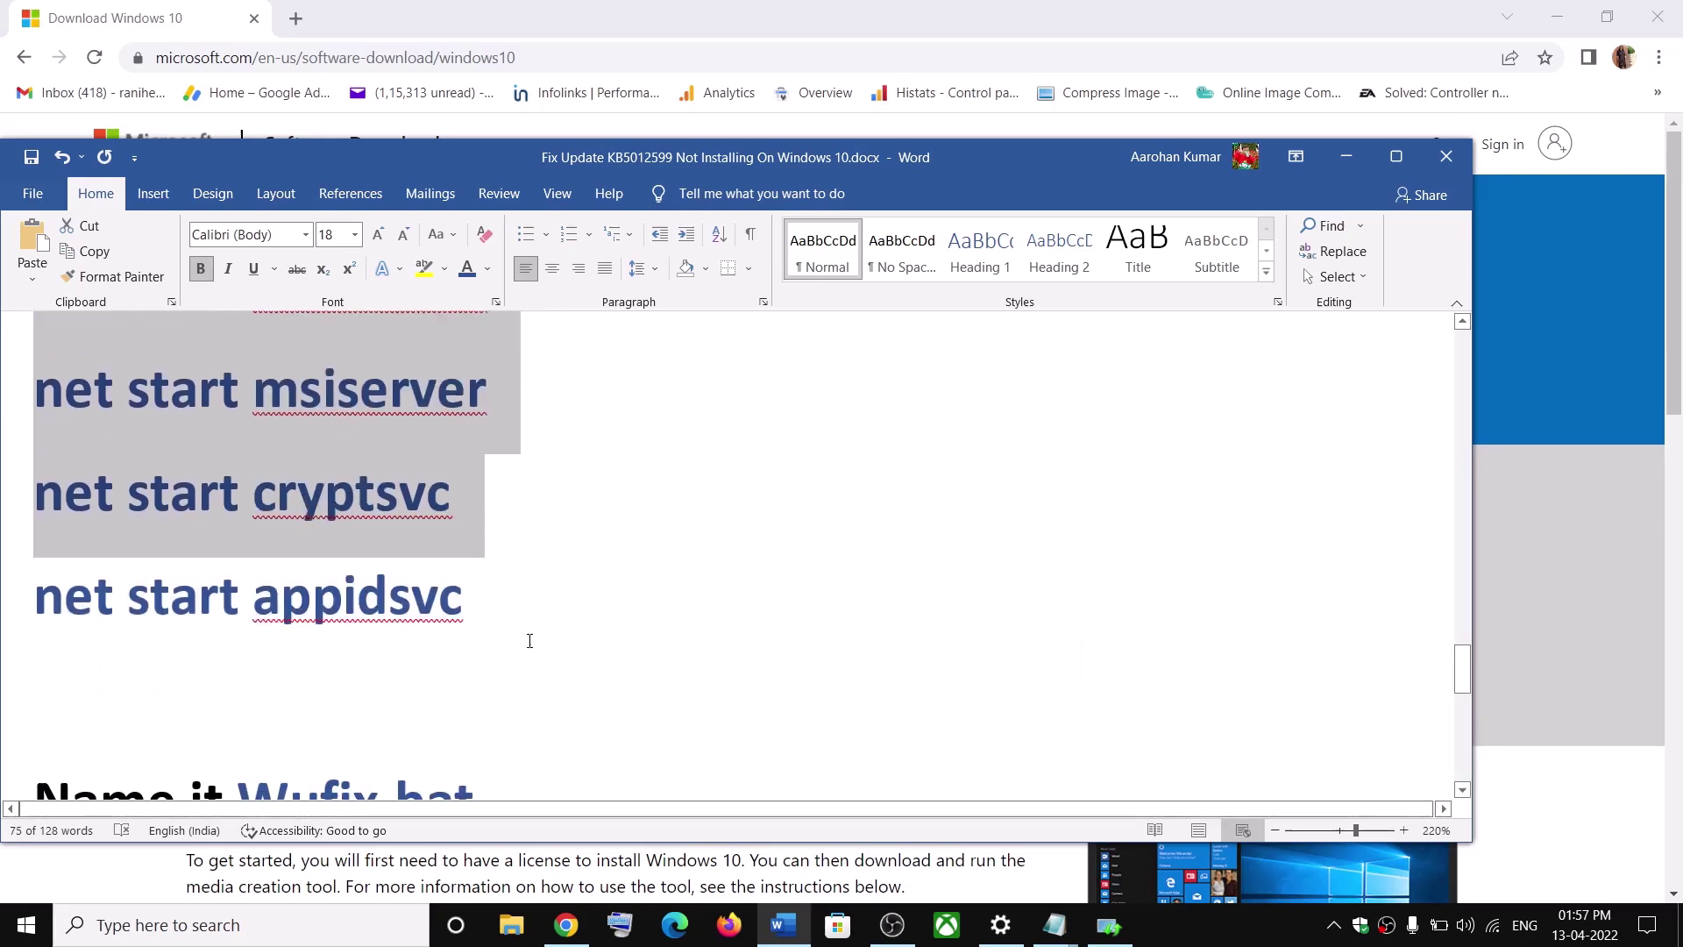
{"action": "mouse_move", "coordinate": [489, 612]}
{"action": "left_mouse_down"}
{"action": "mouse_move", "coordinate": [135, 390]}
{"action": "mouse_move", "coordinate": [83, 671]}
{"action": "mouse_move", "coordinate": [211, 728]}
{"action": "left_mouse_up"}
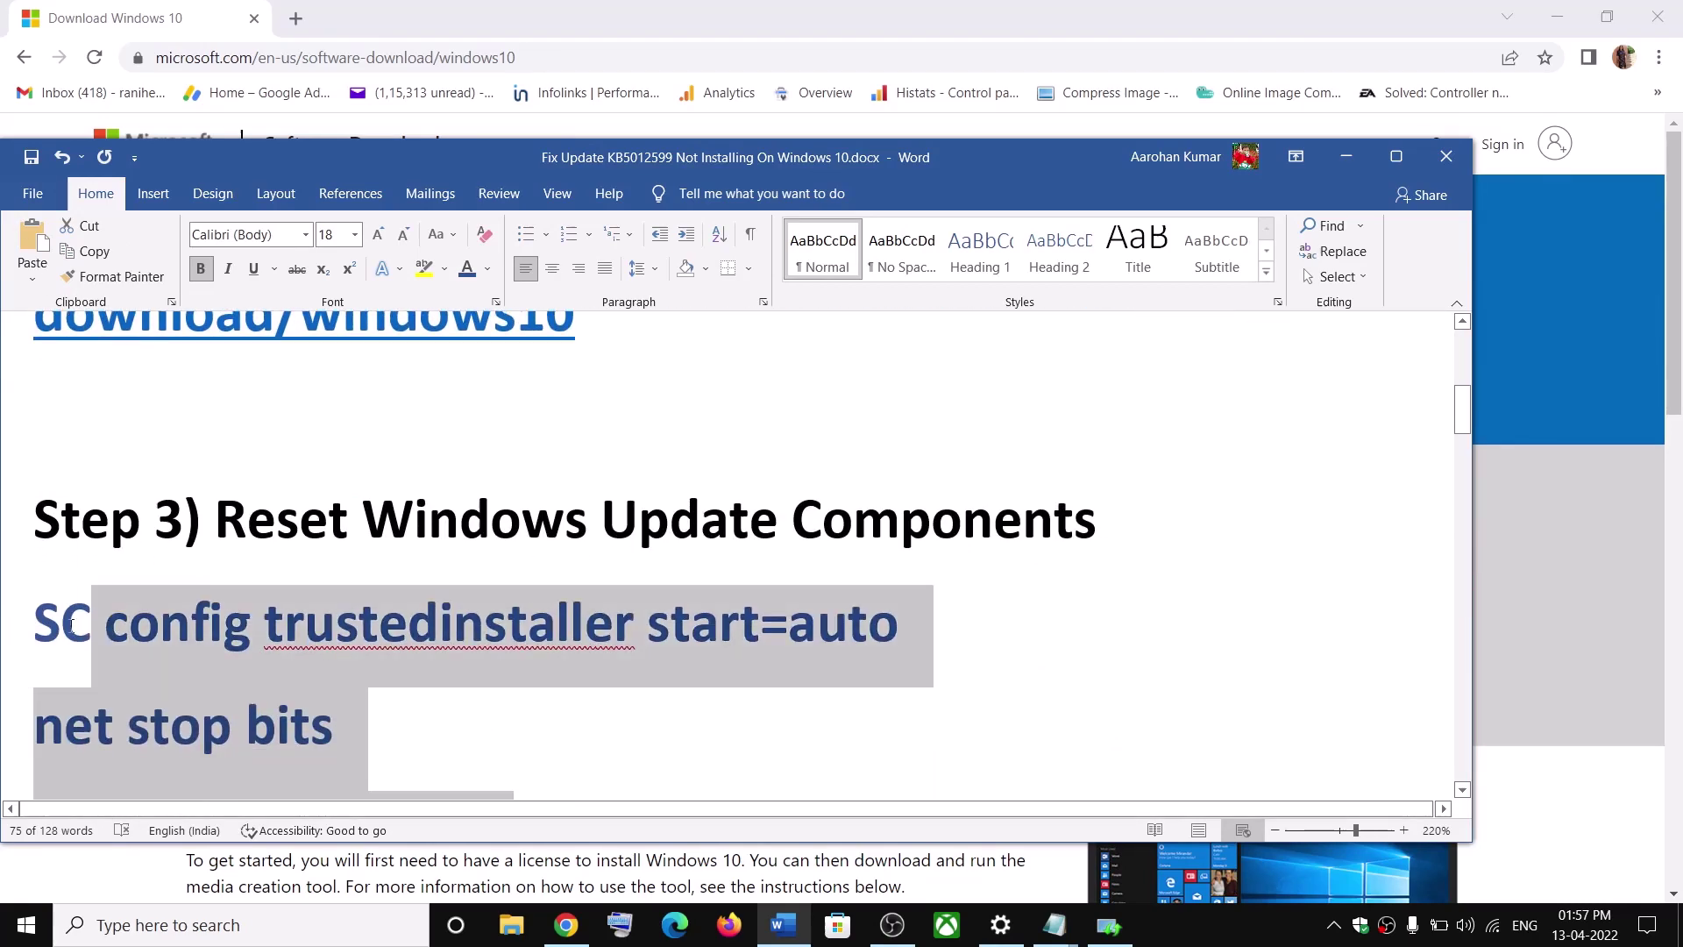
{"action": "right_click", "coordinate": [210, 727]}
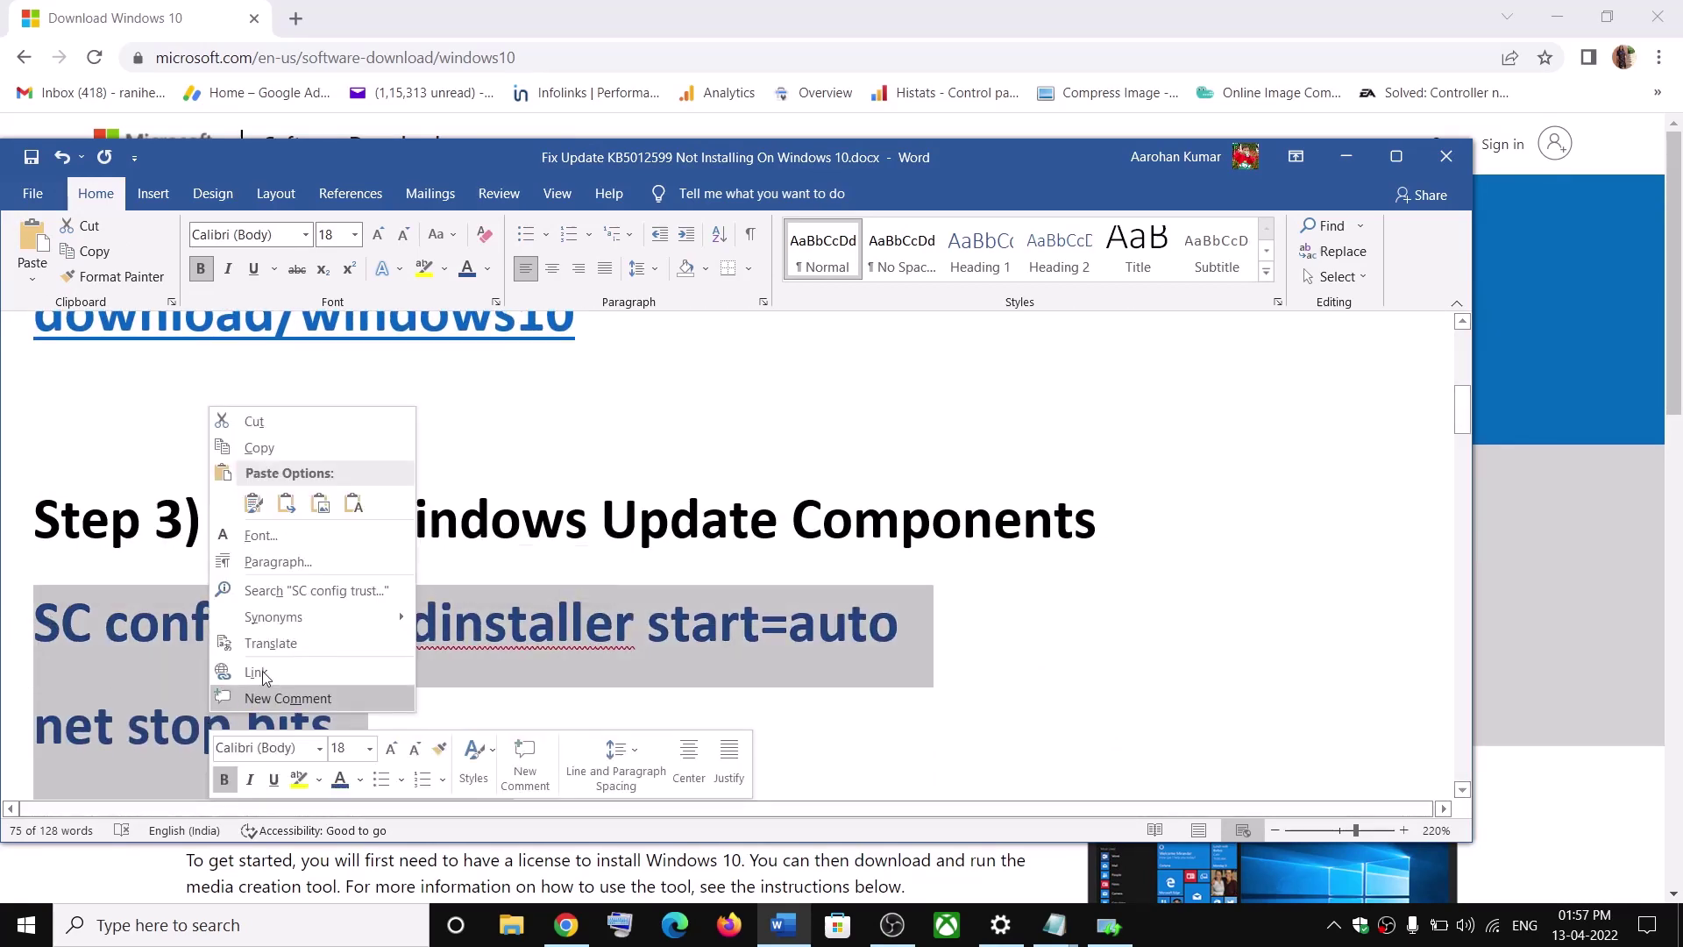
- Copy the Step 3 reset commands and paste them into a new Notepad document
{"action": "left_click", "coordinate": [253, 447]}
{"action": "left_click", "coordinate": [228, 936]}
{"action": "type", "text": "no"}
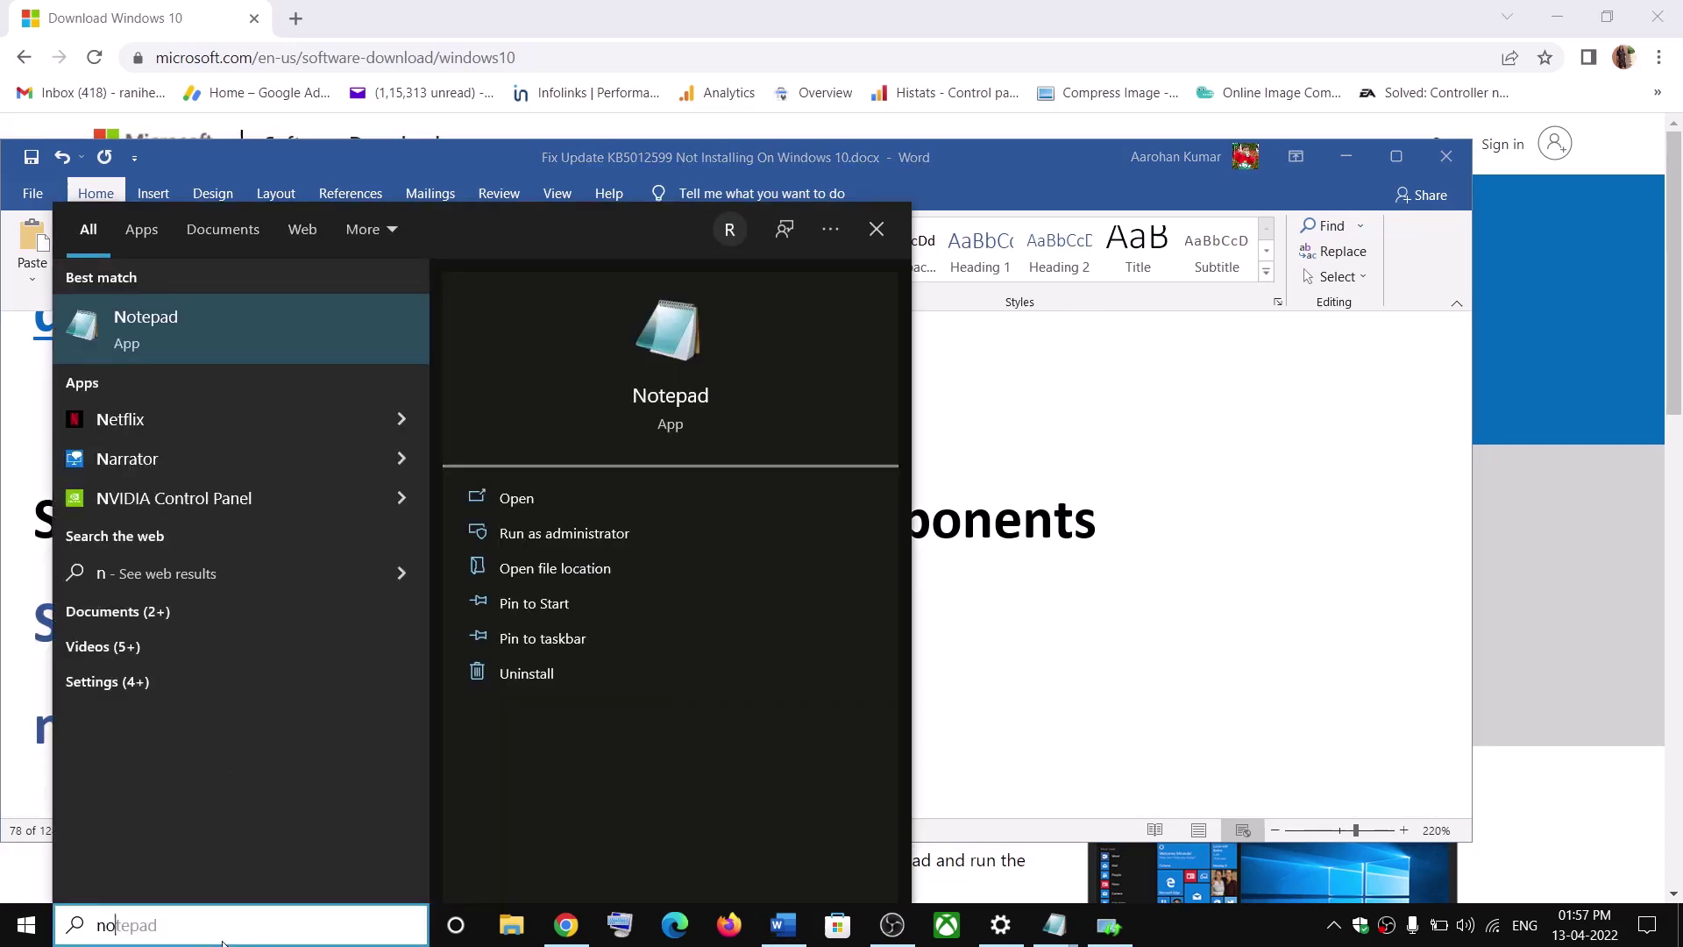
{"action": "type", "text": "tepad"}
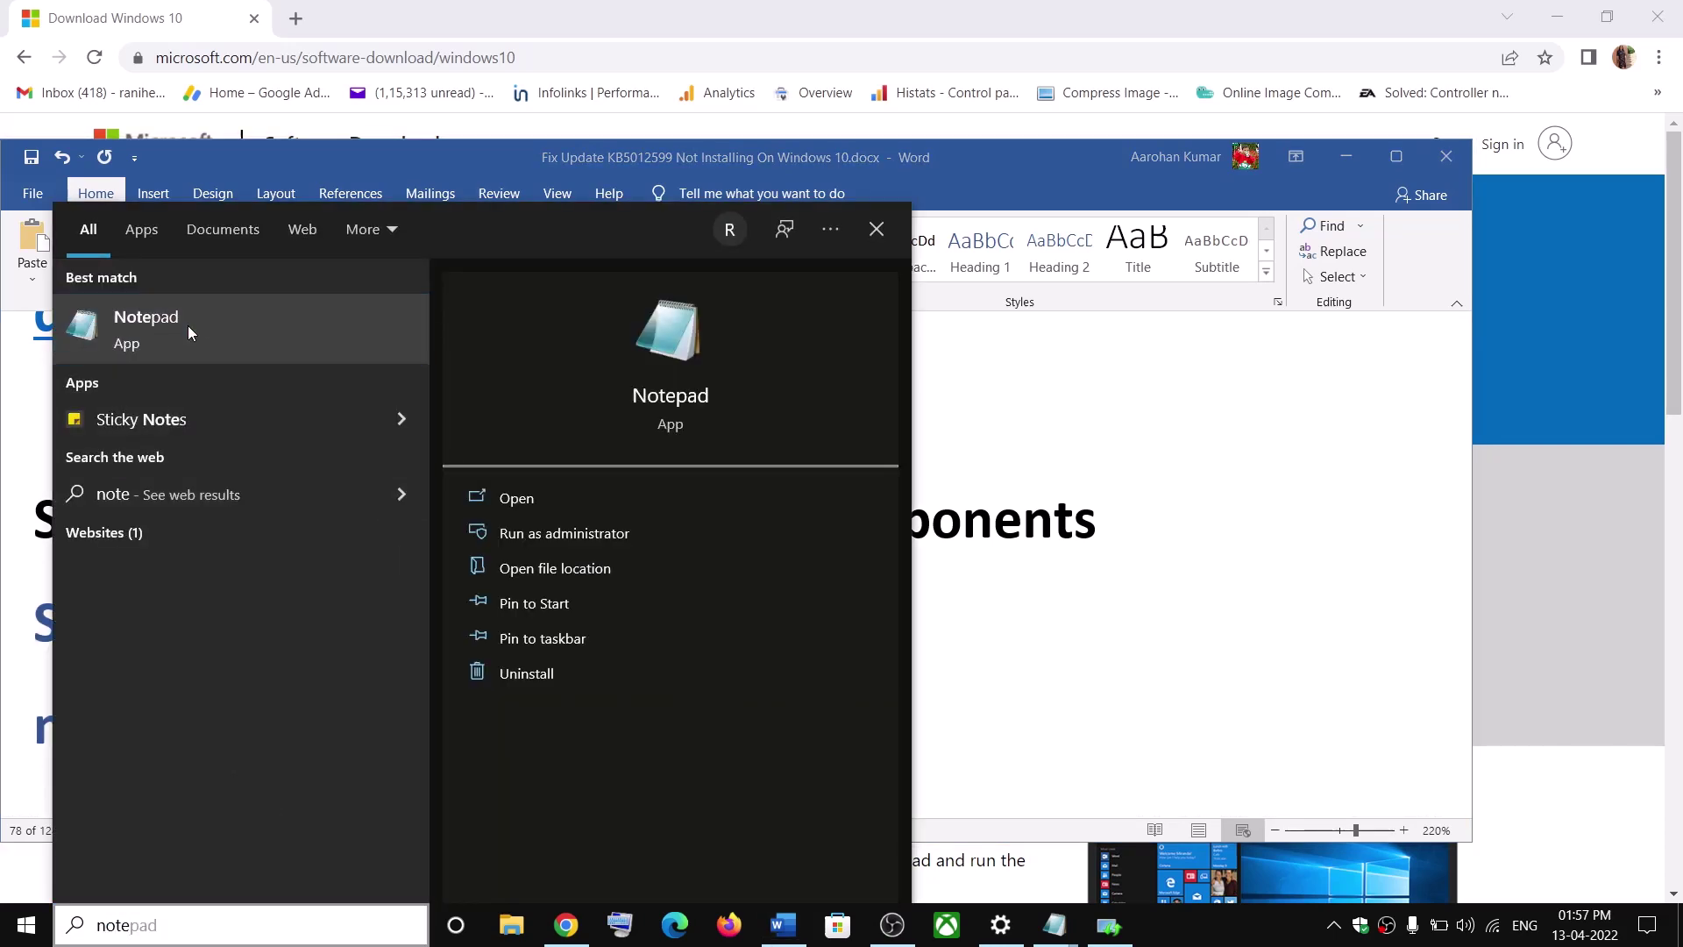
{"action": "left_click", "coordinate": [189, 329]}
{"action": "right_click", "coordinate": [710, 311]}
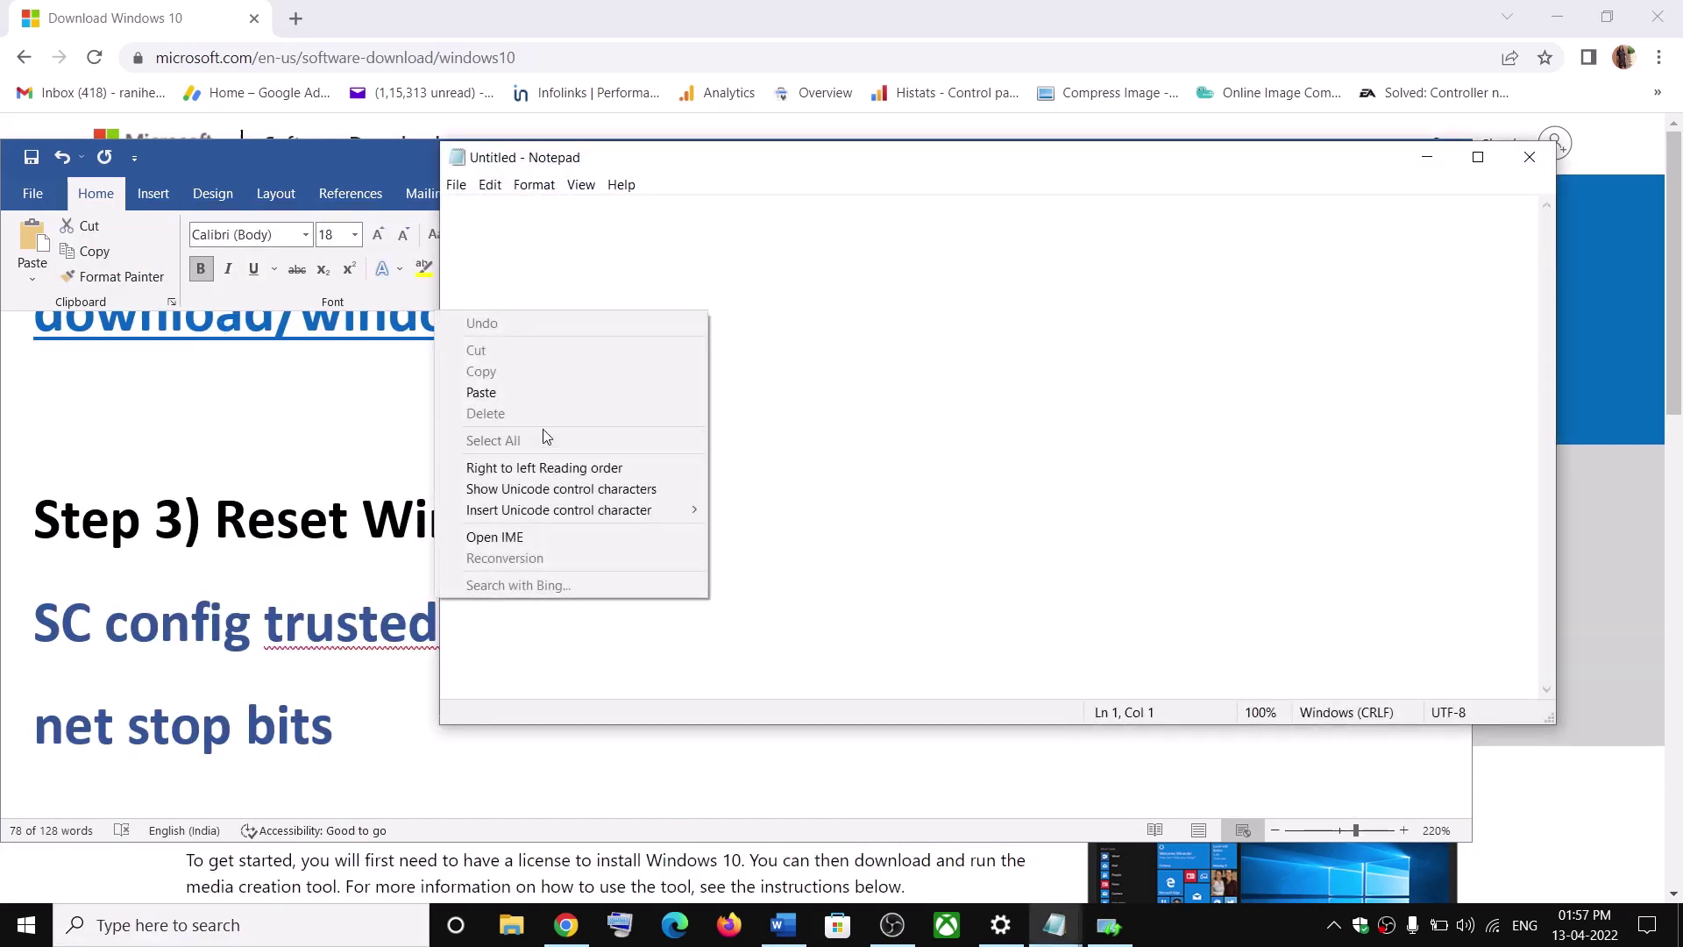
{"action": "left_click", "coordinate": [502, 390]}
- In Save As, enter the file name Wufix.bat, copied from the Word tutorial
{"action": "left_click", "coordinate": [463, 193]}
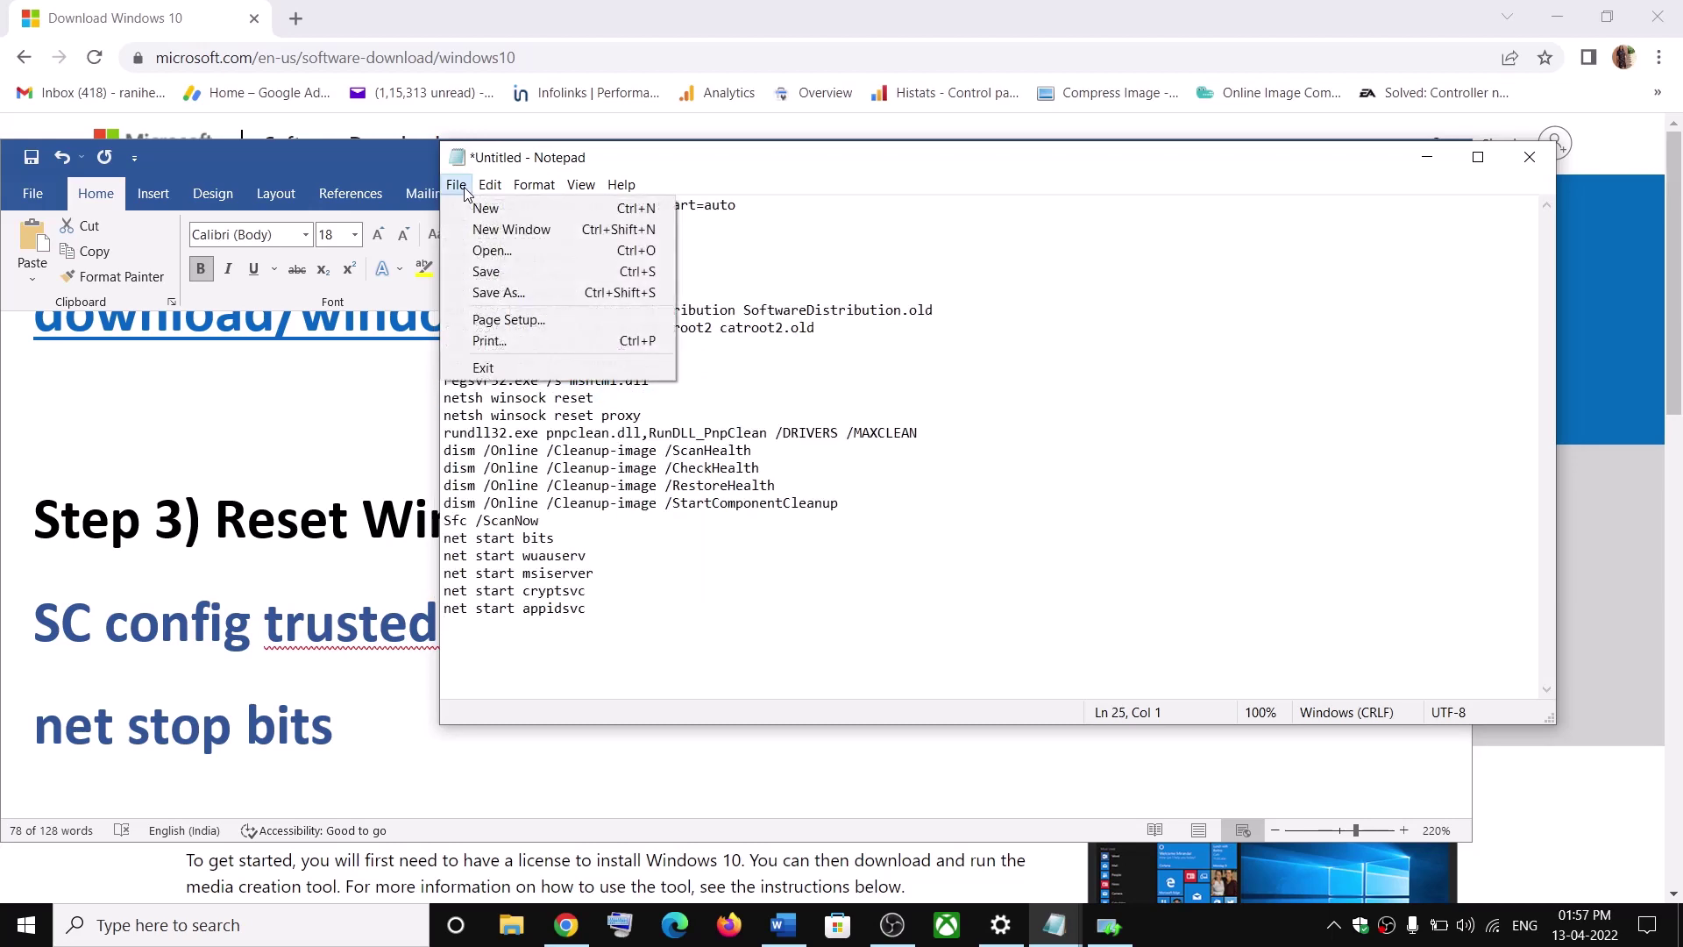
{"action": "left_click", "coordinate": [507, 293]}
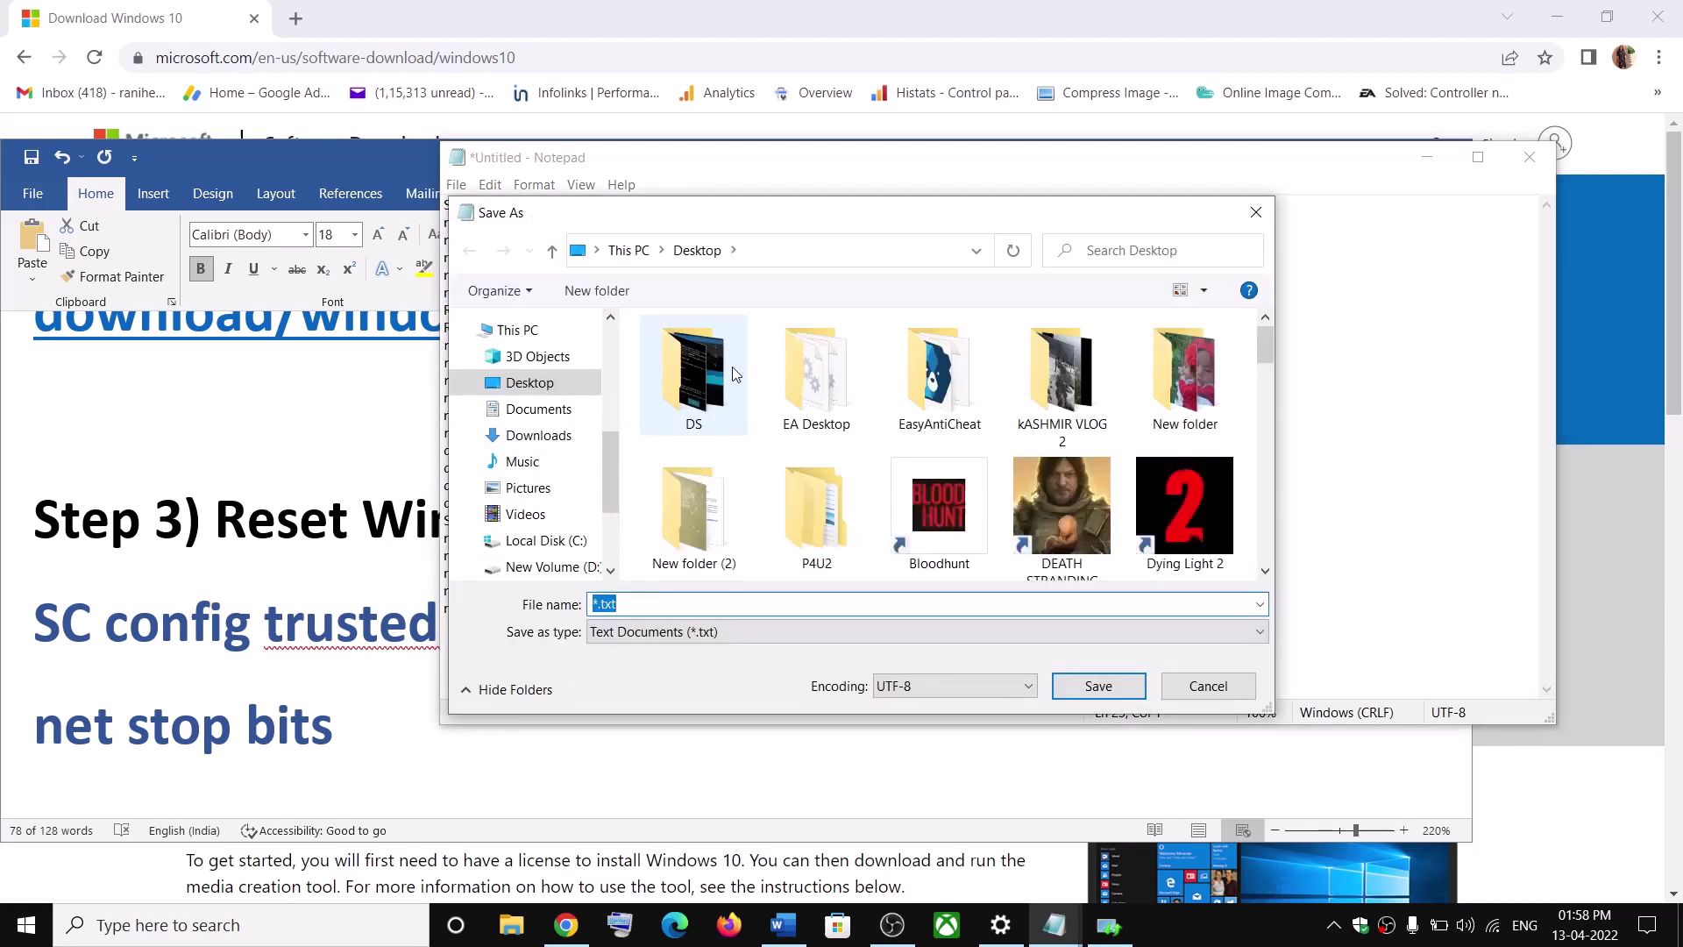
{"action": "left_click", "coordinate": [526, 383]}
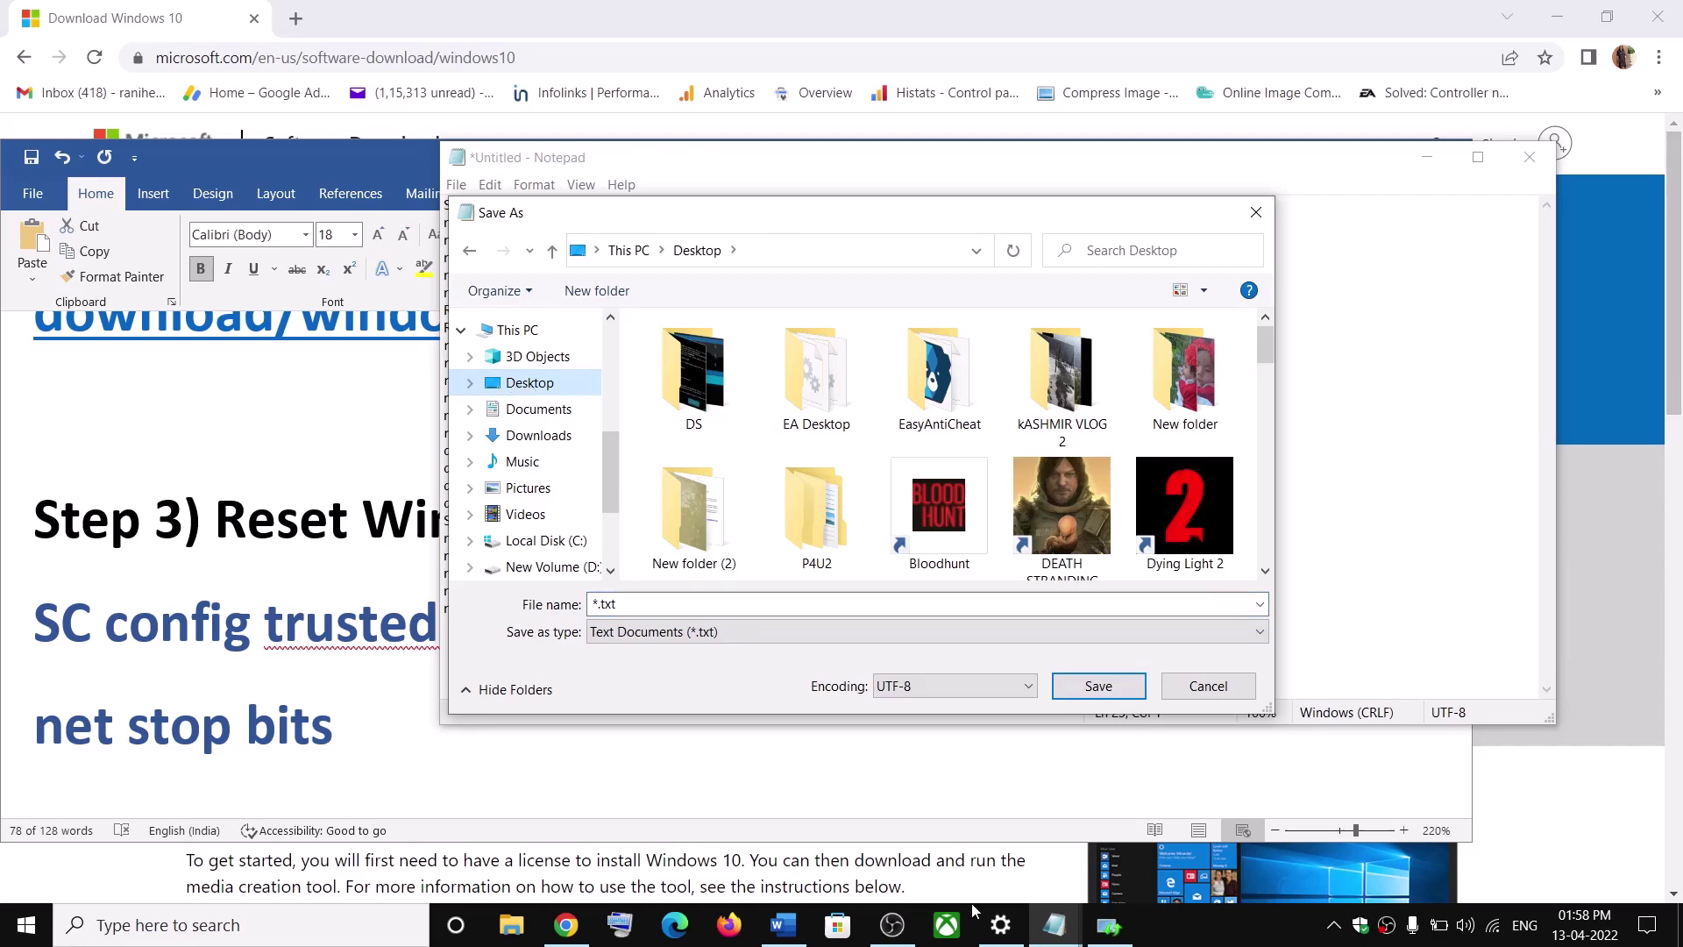
{"action": "left_click", "coordinate": [783, 925]}
{"action": "scroll", "coordinate": [561, 601], "scroll_direction": "down", "scroll_amount": 3}
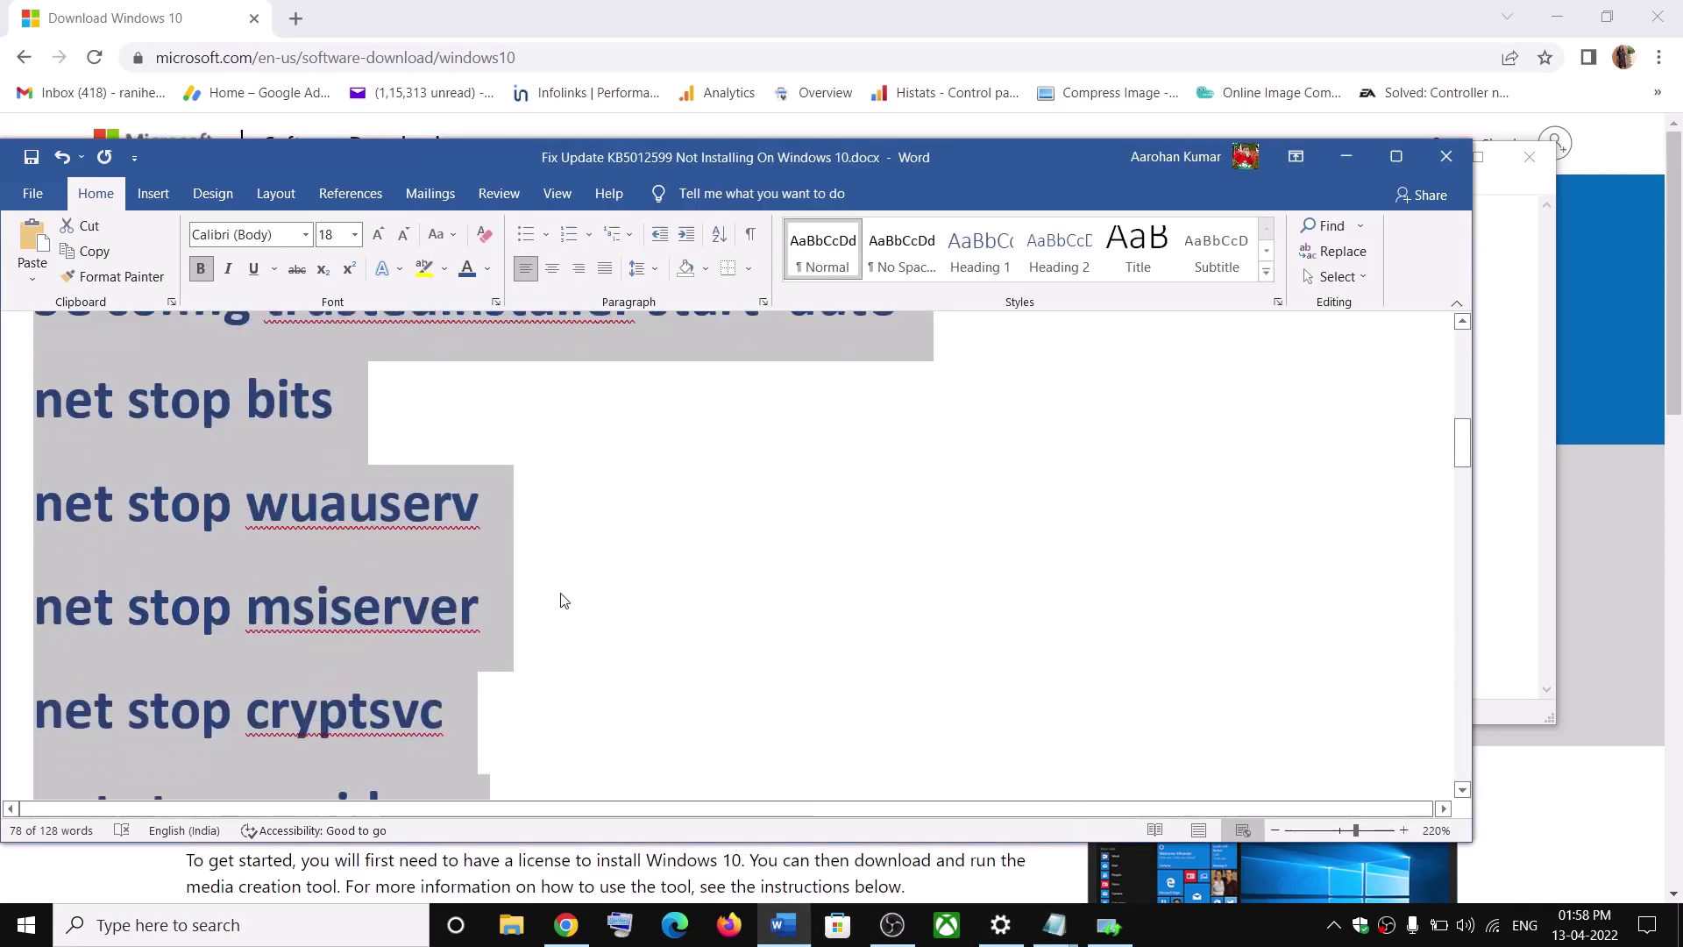
{"action": "scroll", "coordinate": [562, 600], "scroll_direction": "down", "scroll_amount": 5}
{"action": "scroll", "coordinate": [545, 623], "scroll_direction": "down", "scroll_amount": 5}
{"action": "scroll", "coordinate": [552, 609], "scroll_direction": "down", "scroll_amount": 5}
{"action": "scroll", "coordinate": [571, 591], "scroll_direction": "down", "scroll_amount": 5}
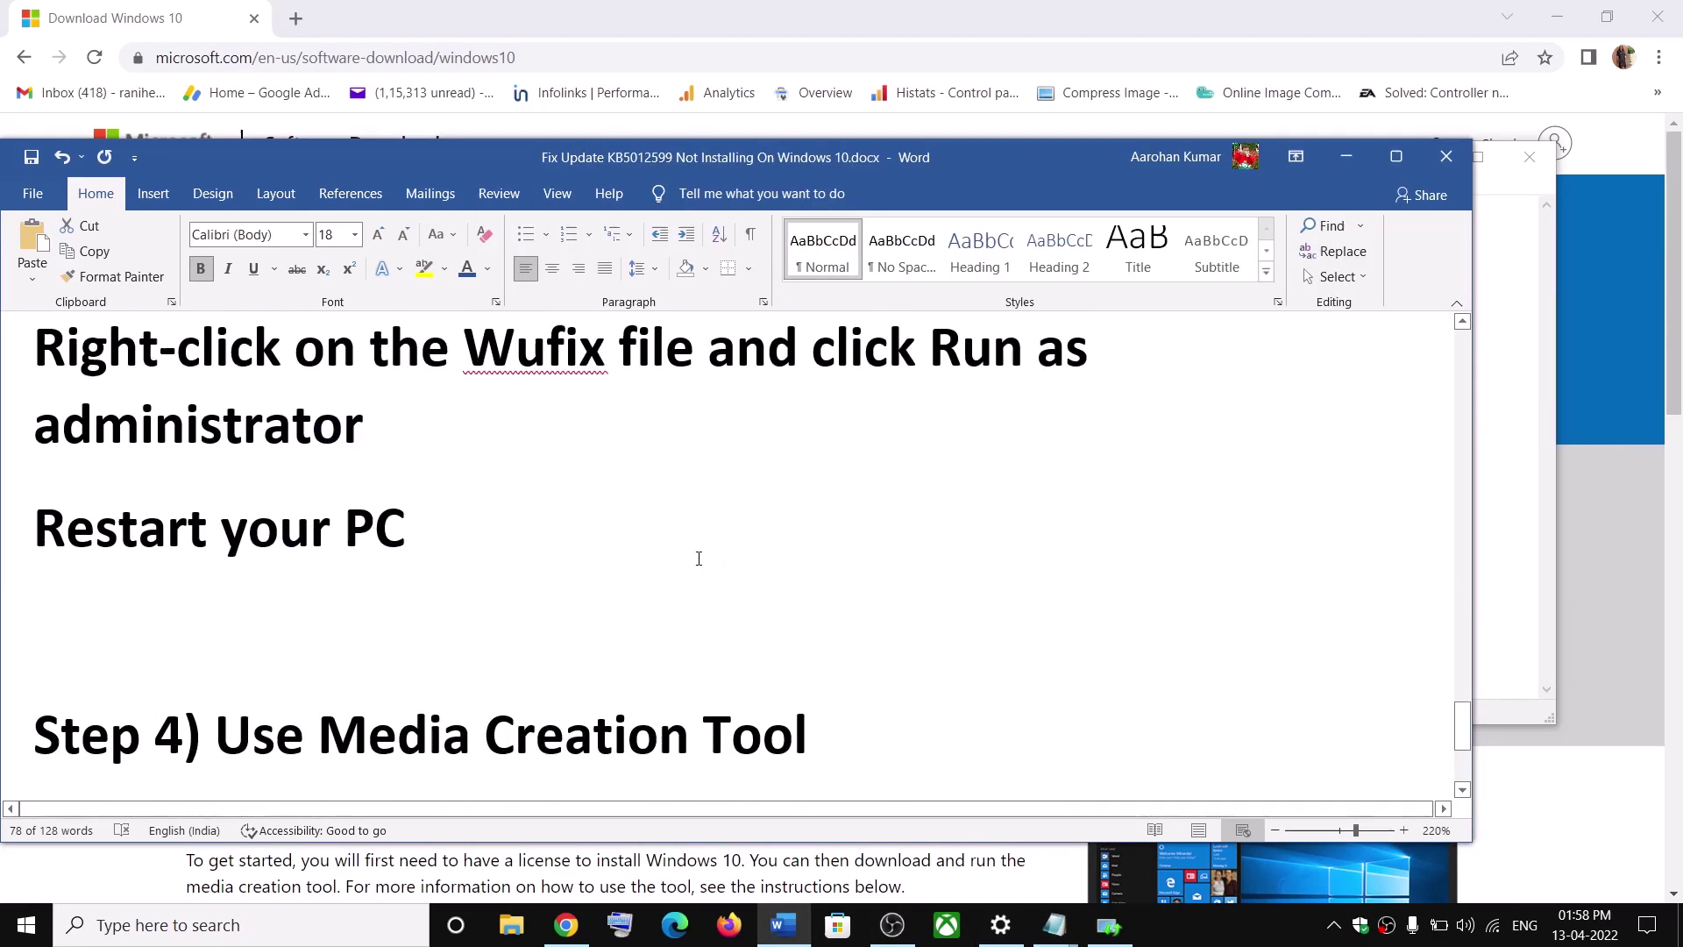
{"action": "scroll", "coordinate": [632, 540], "scroll_direction": "up", "scroll_amount": 2}
{"action": "scroll", "coordinate": [527, 500], "scroll_direction": "up", "scroll_amount": 2}
{"action": "double_click", "coordinate": [301, 477]}
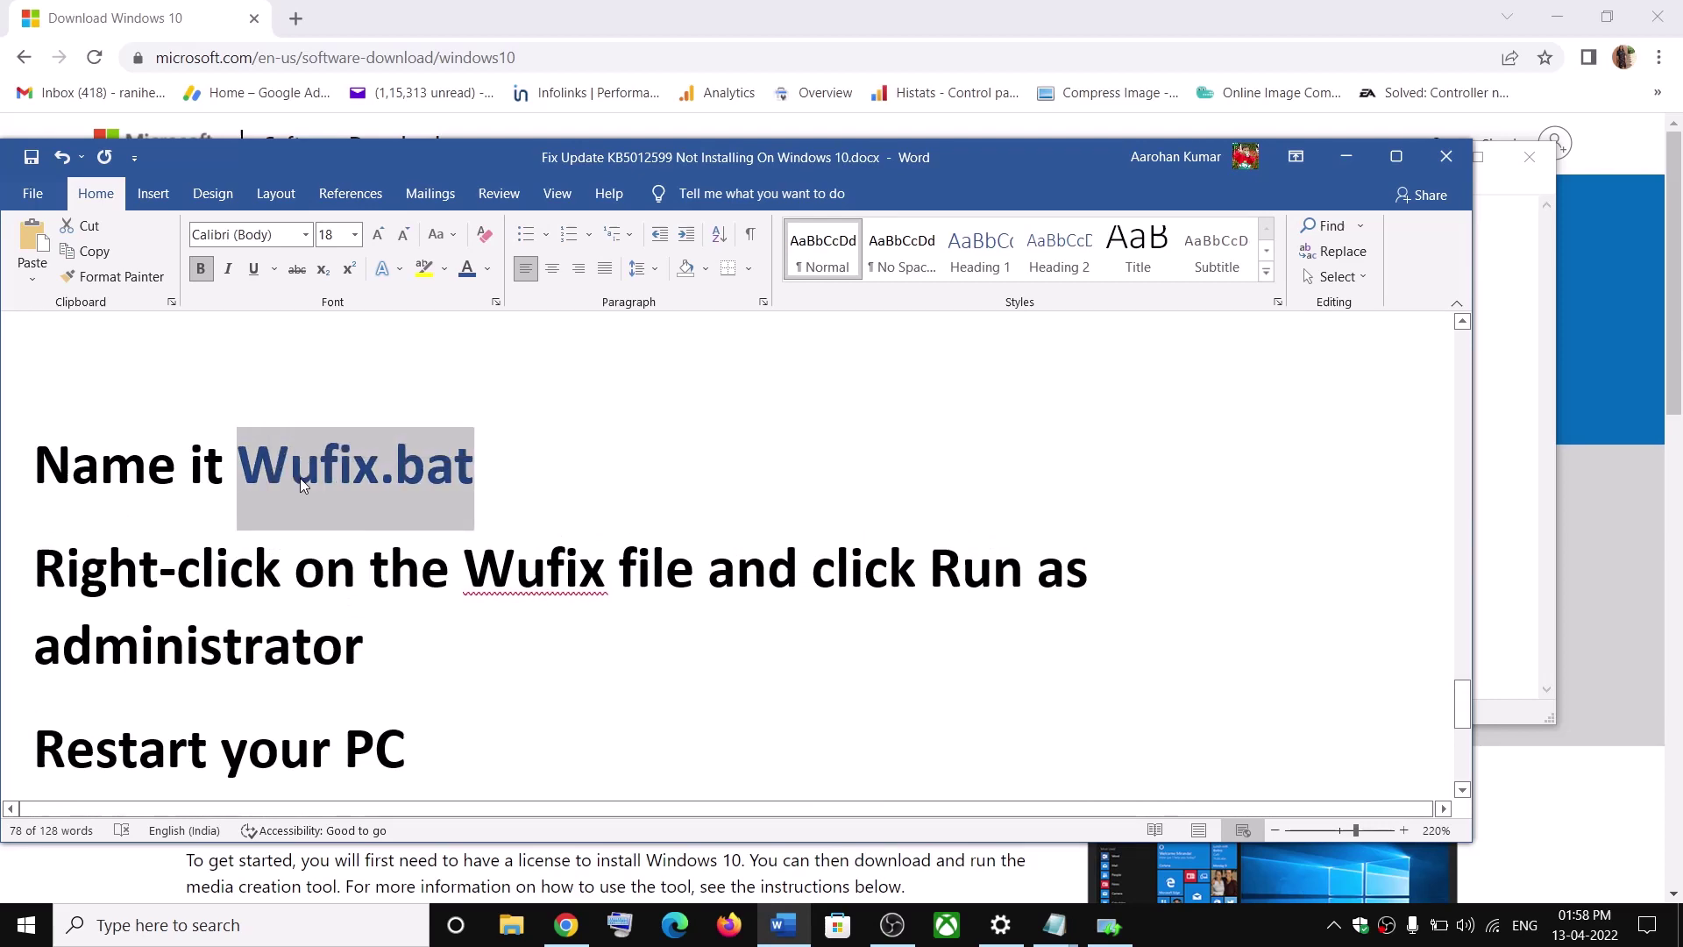
{"action": "right_click", "coordinate": [305, 482]}
{"action": "left_click", "coordinate": [362, 525]}
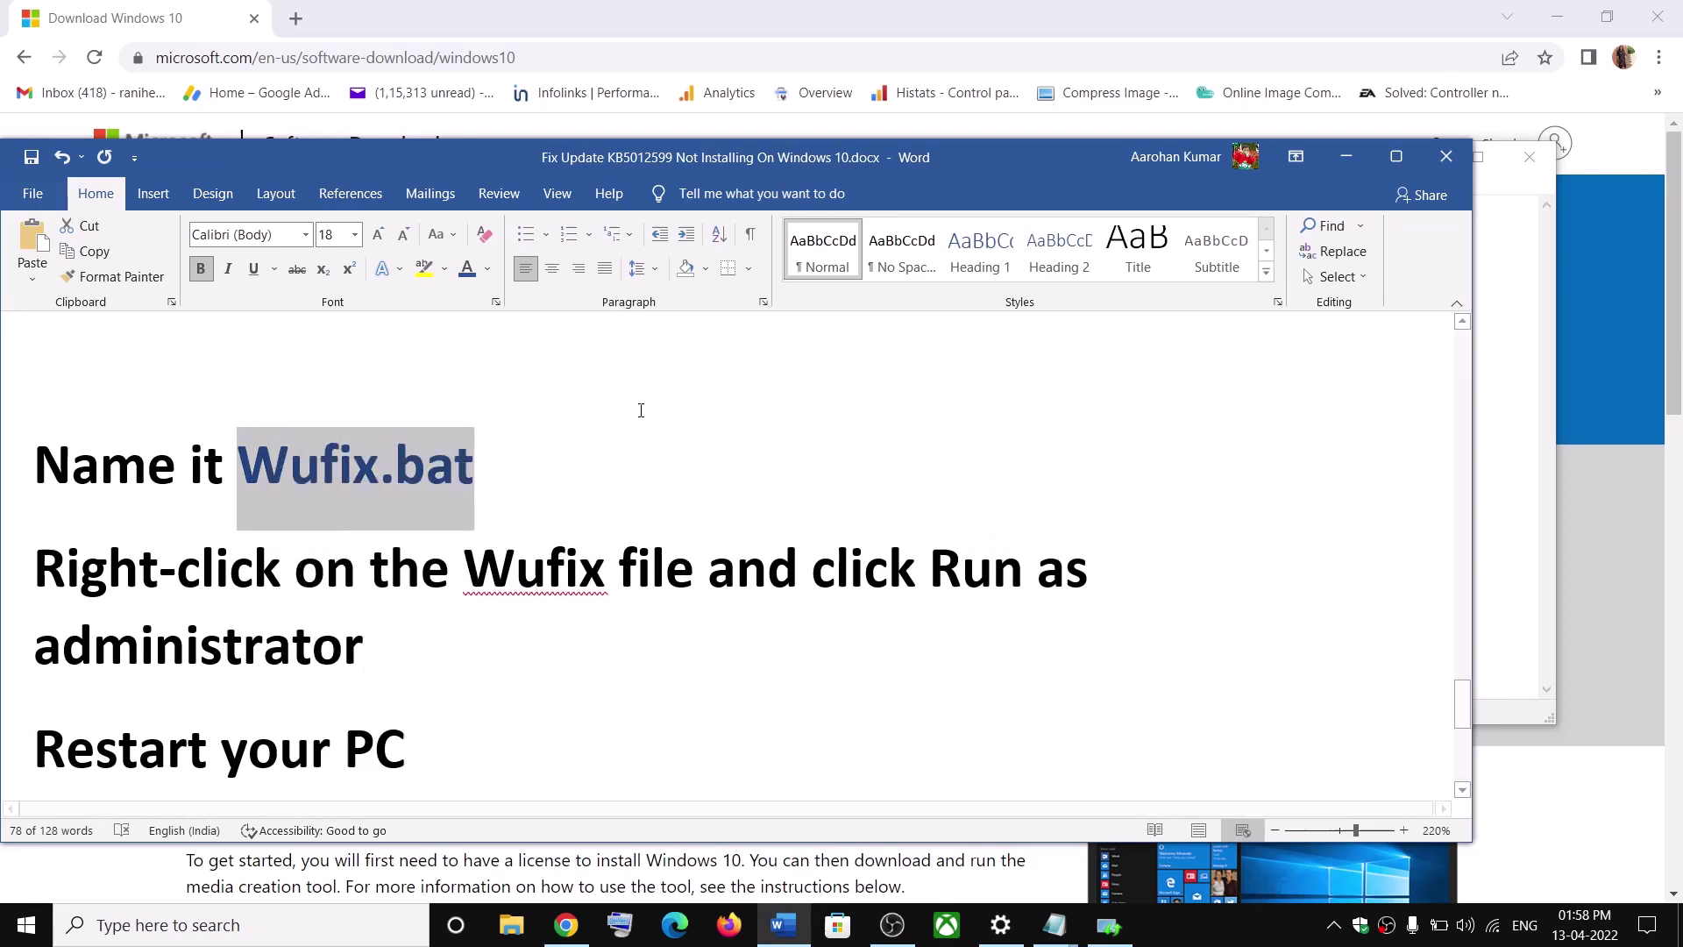
{"action": "left_click", "coordinate": [1356, 156]}
{"action": "left_click", "coordinate": [679, 603]}
{"action": "key", "text": "ctrl+v"}
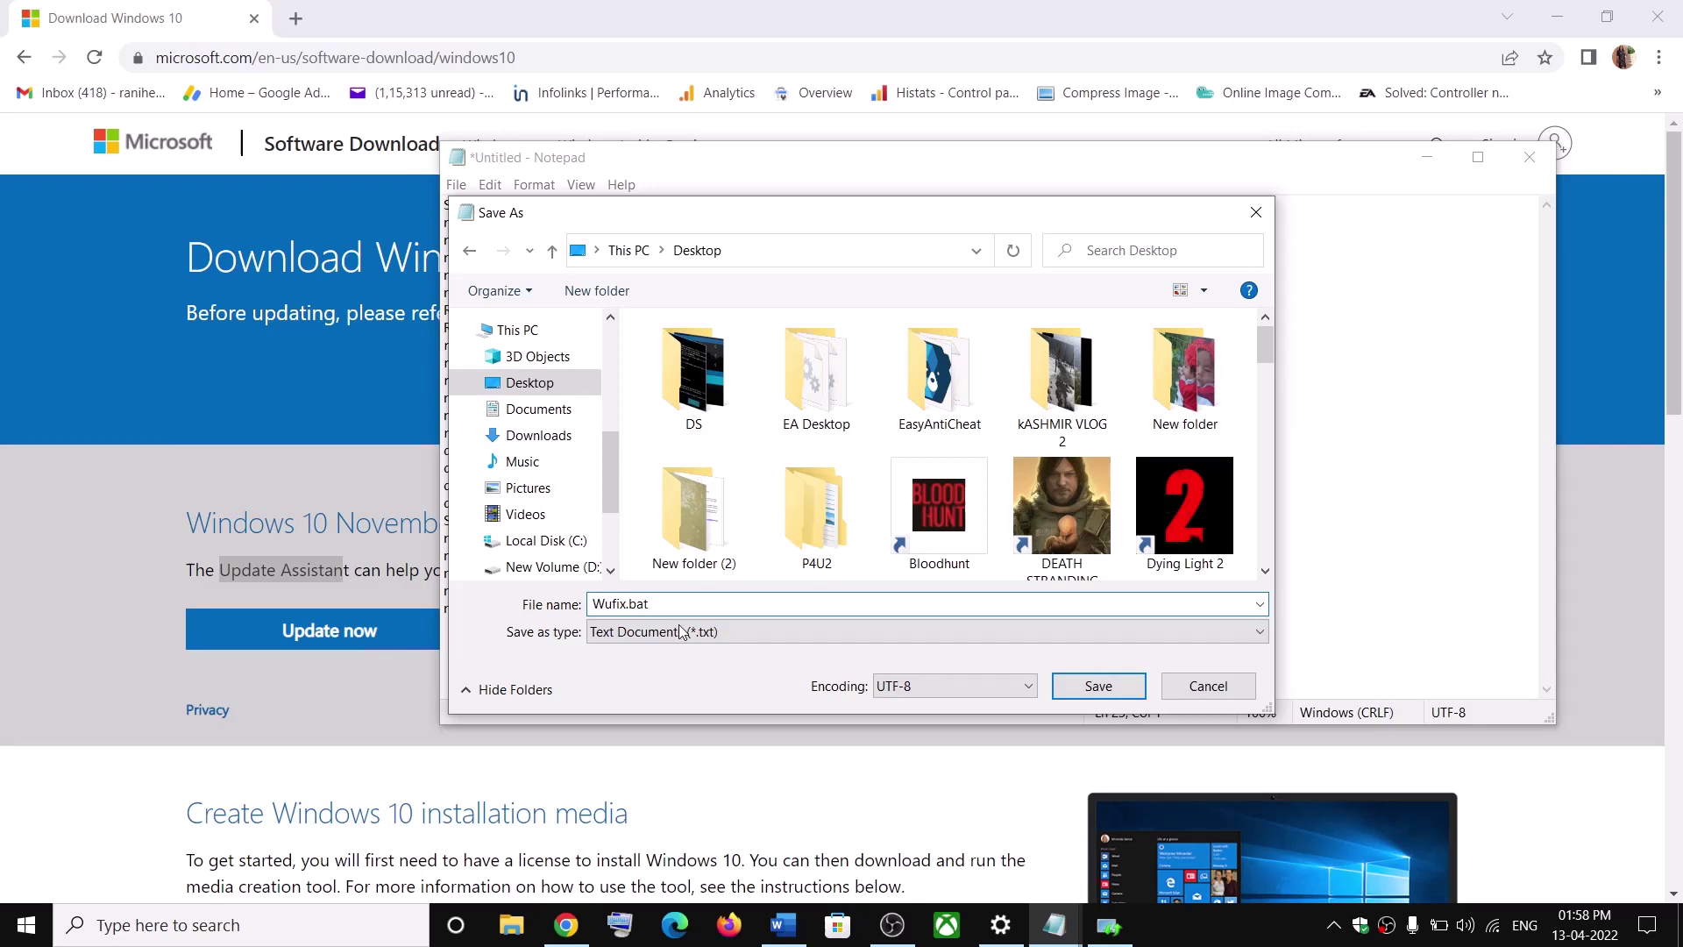
- Set the file type to All Files (*.*), save Wufix.bat, and close Notepad
{"action": "left_click", "coordinate": [626, 634]}
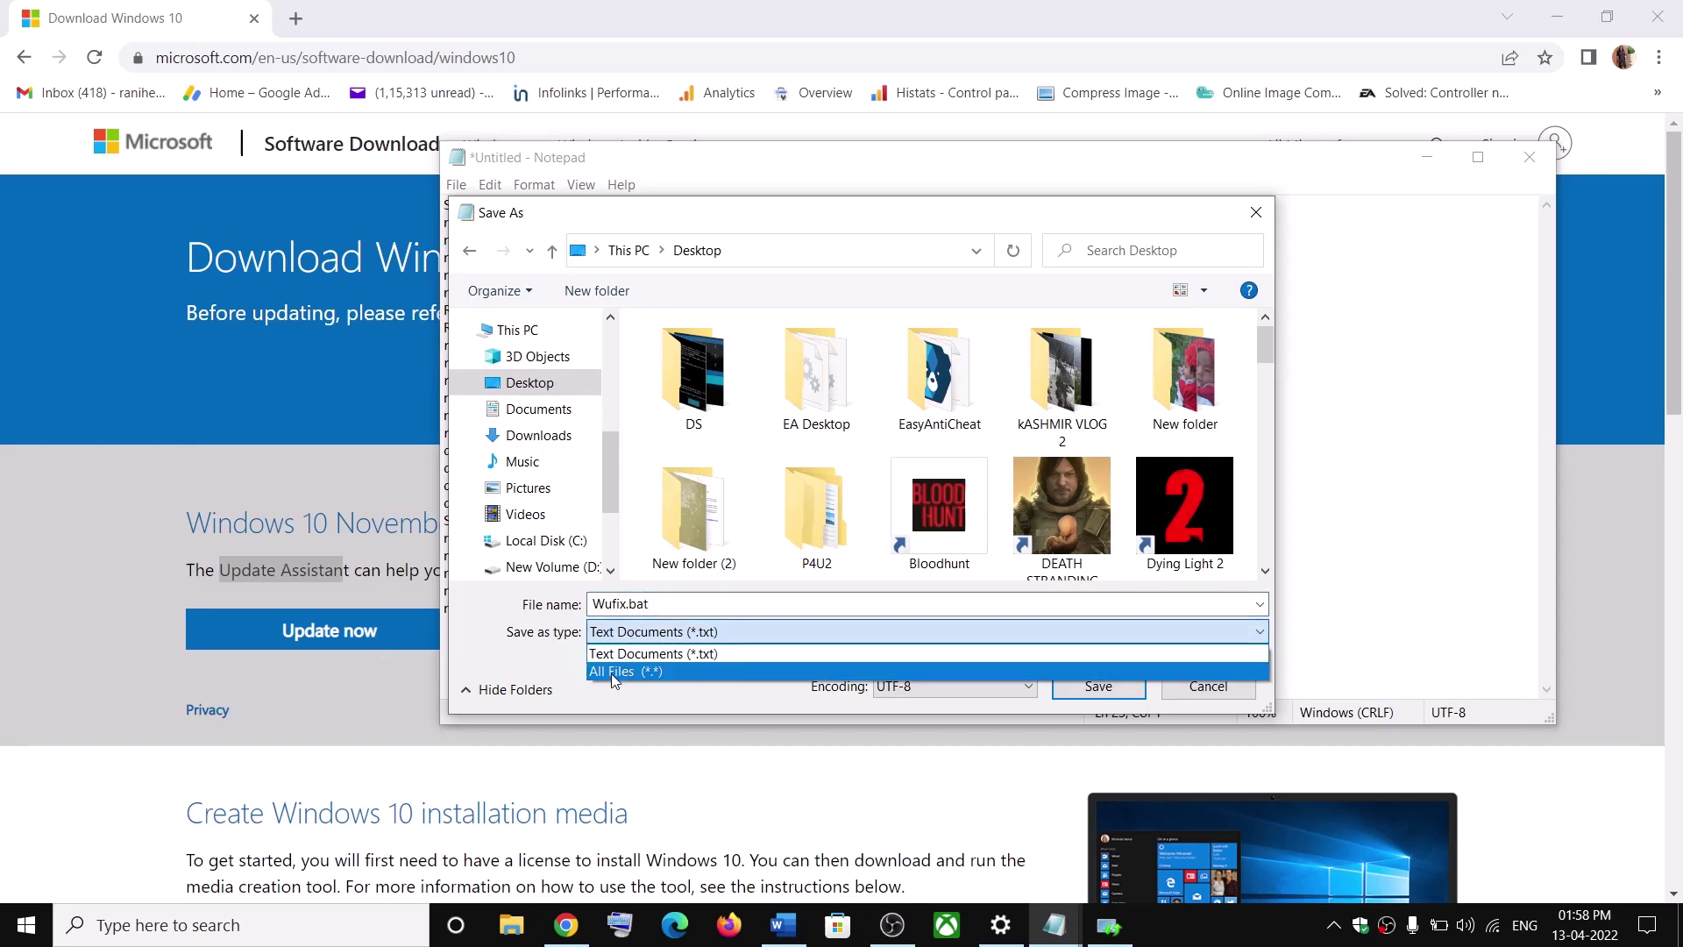
{"action": "left_click", "coordinate": [650, 676]}
{"action": "left_click", "coordinate": [635, 633]}
{"action": "left_click", "coordinate": [622, 672]}
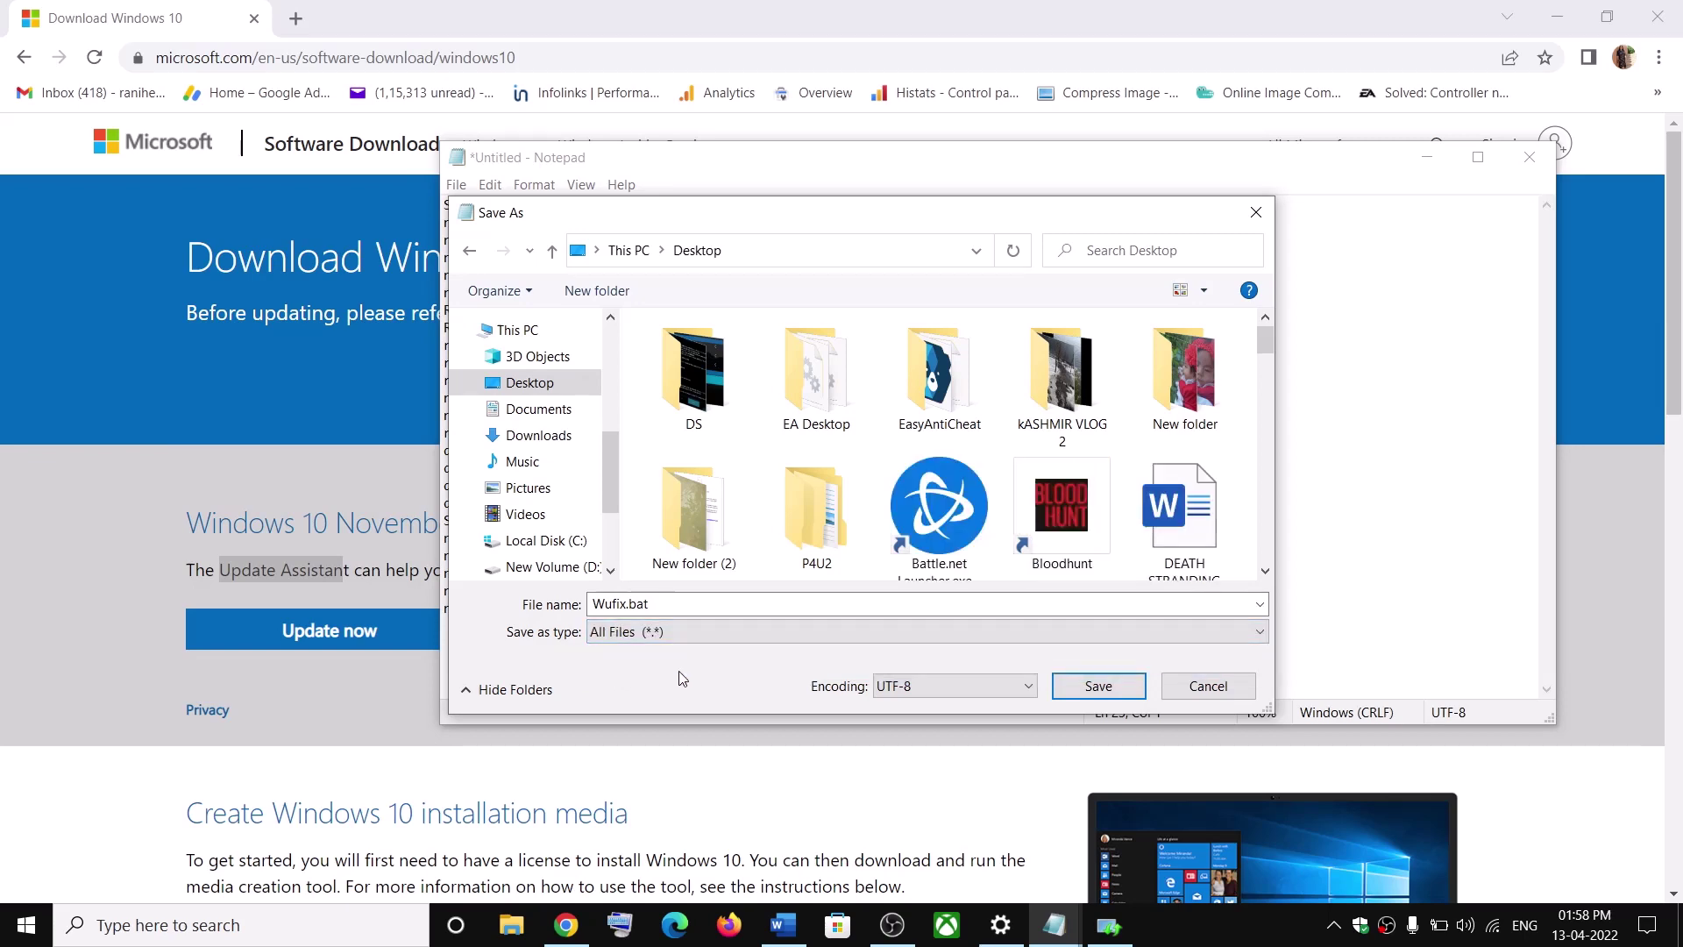
{"action": "left_click", "coordinate": [1113, 689]}
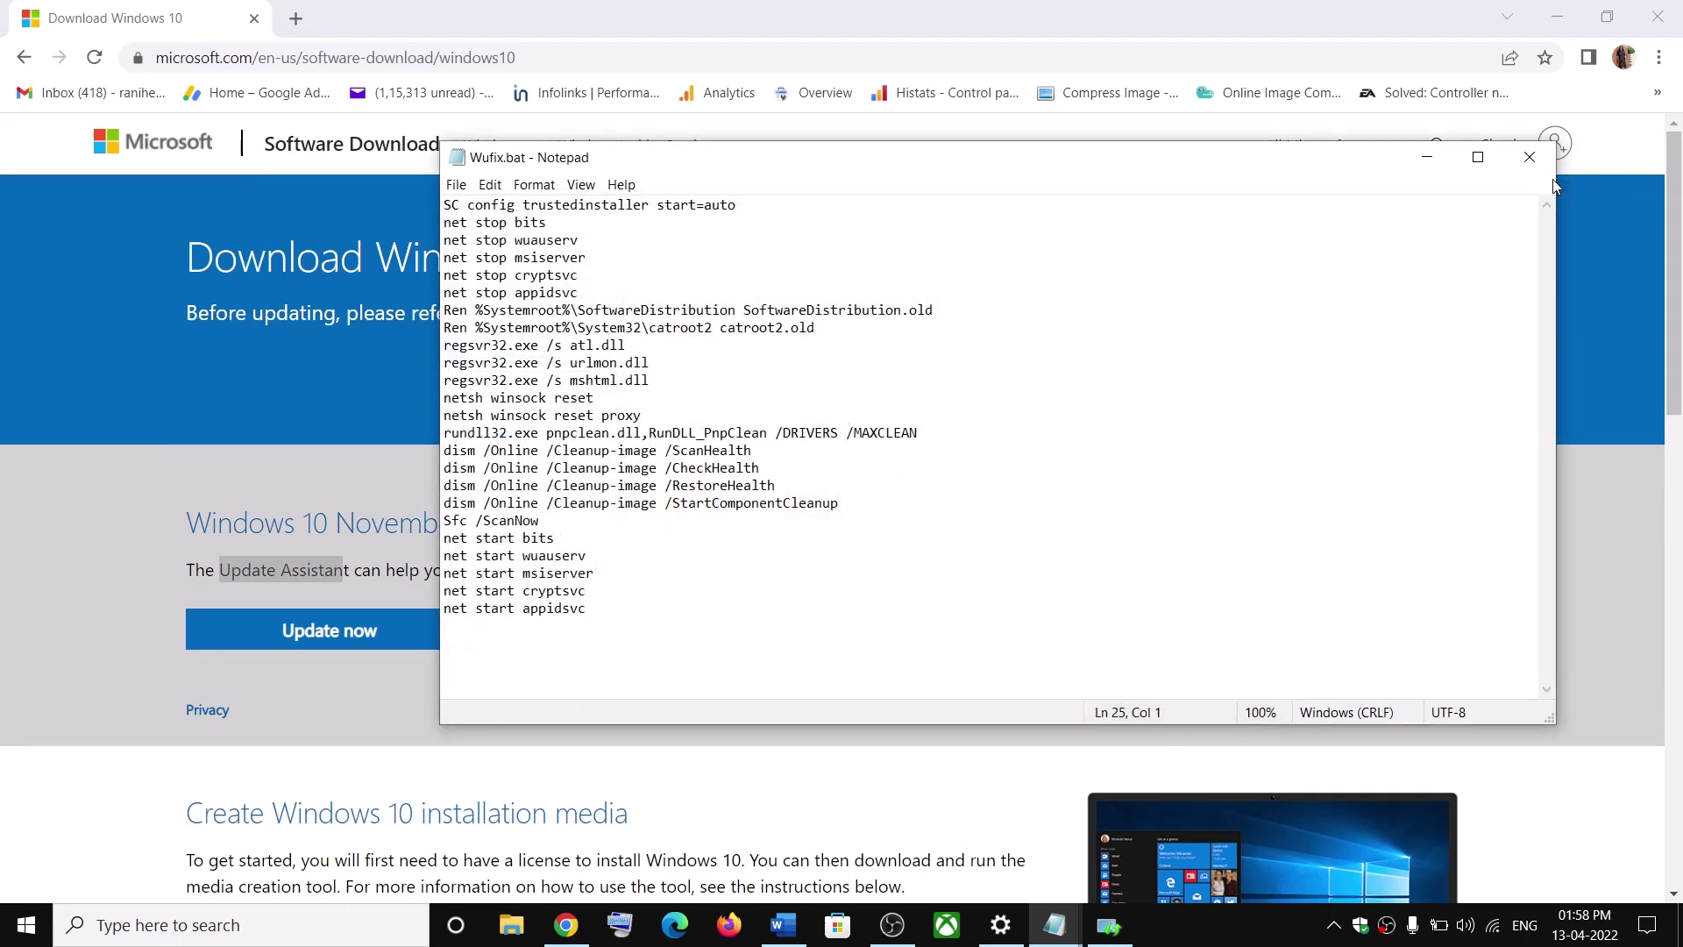
{"action": "left_click", "coordinate": [1530, 157]}
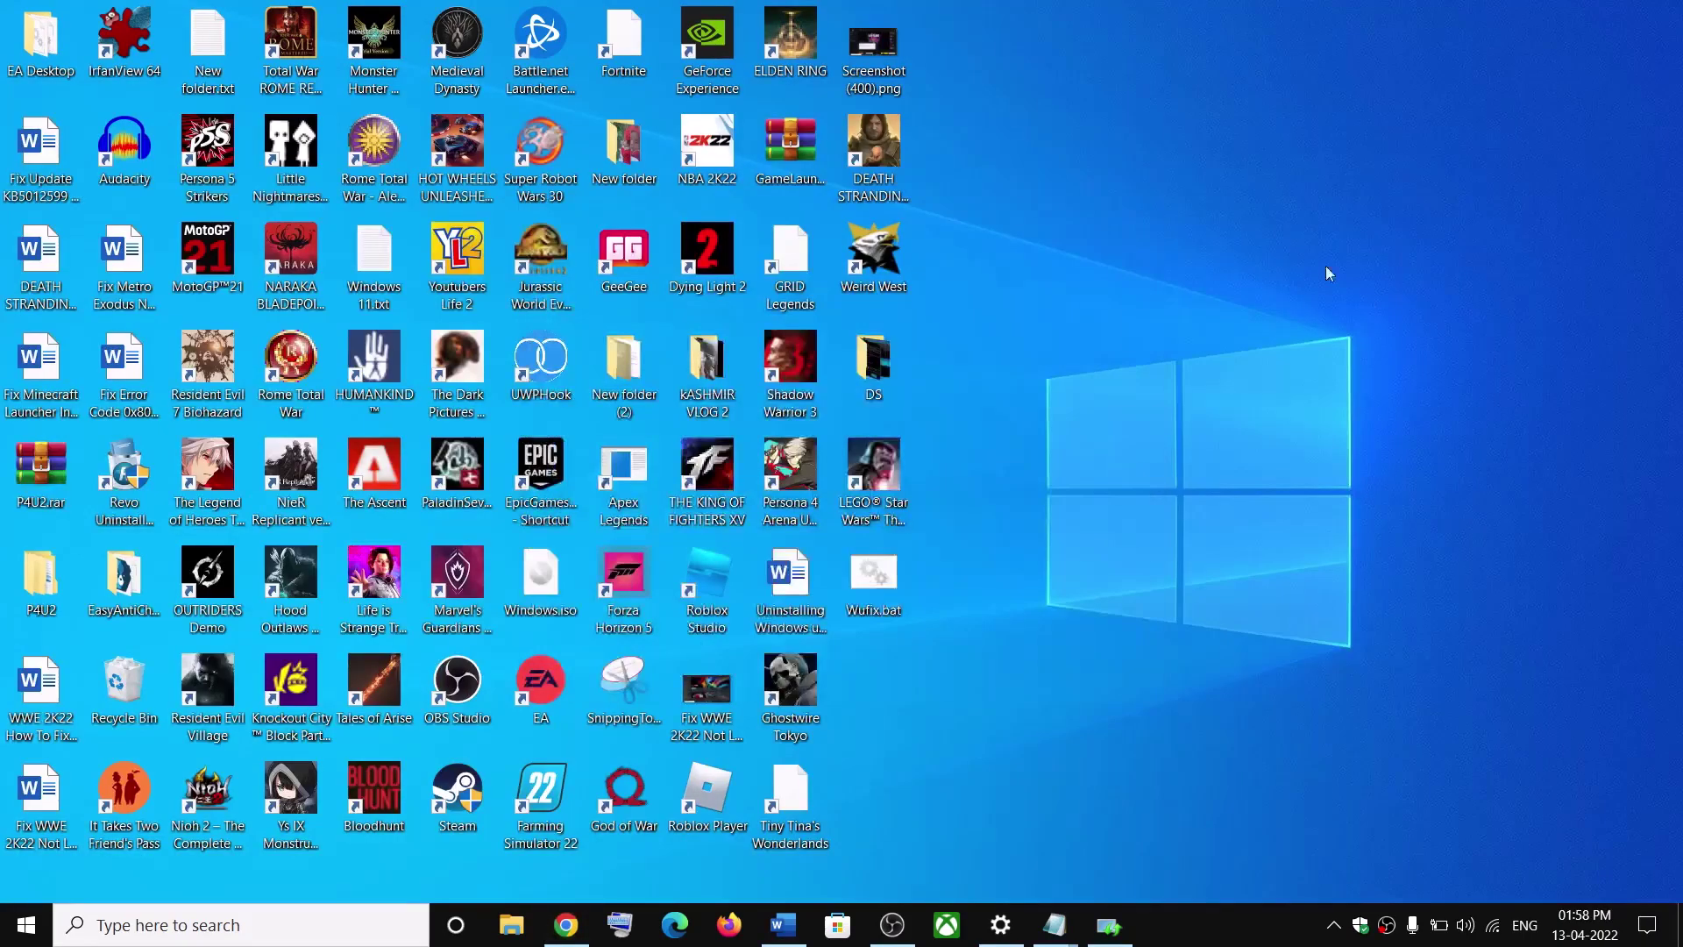
- Run Wufix.bat from the desktop as administrator and move the Command Prompt window aside
{"action": "right_click", "coordinate": [885, 583]}
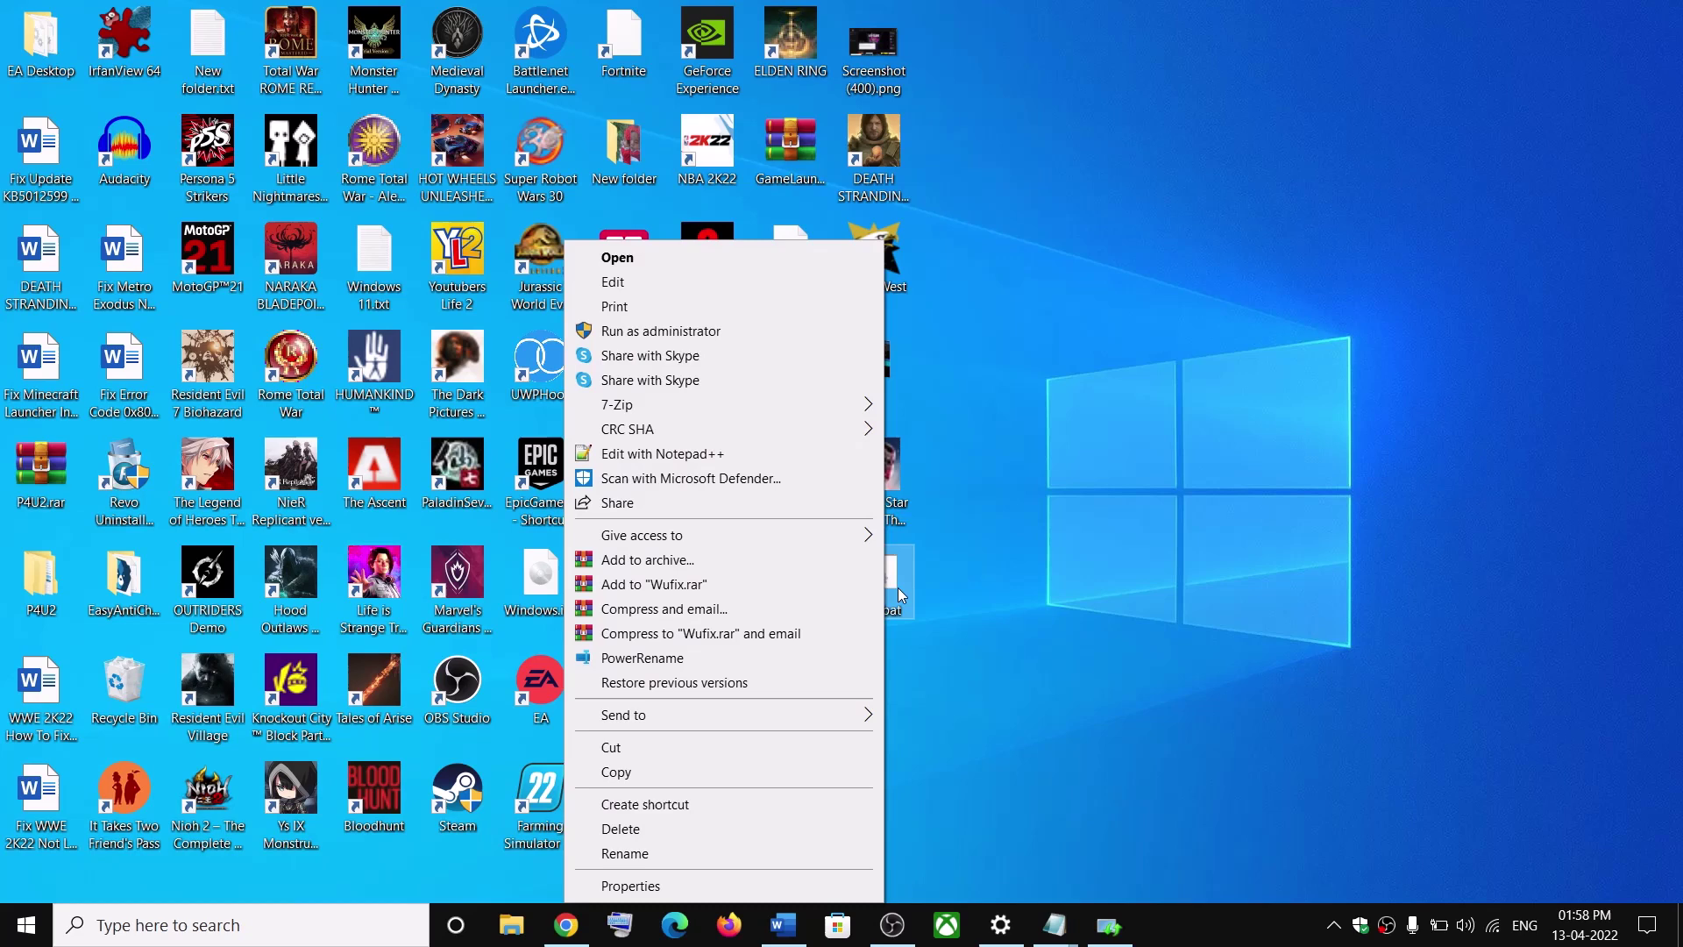
{"action": "right_click", "coordinate": [897, 582]}
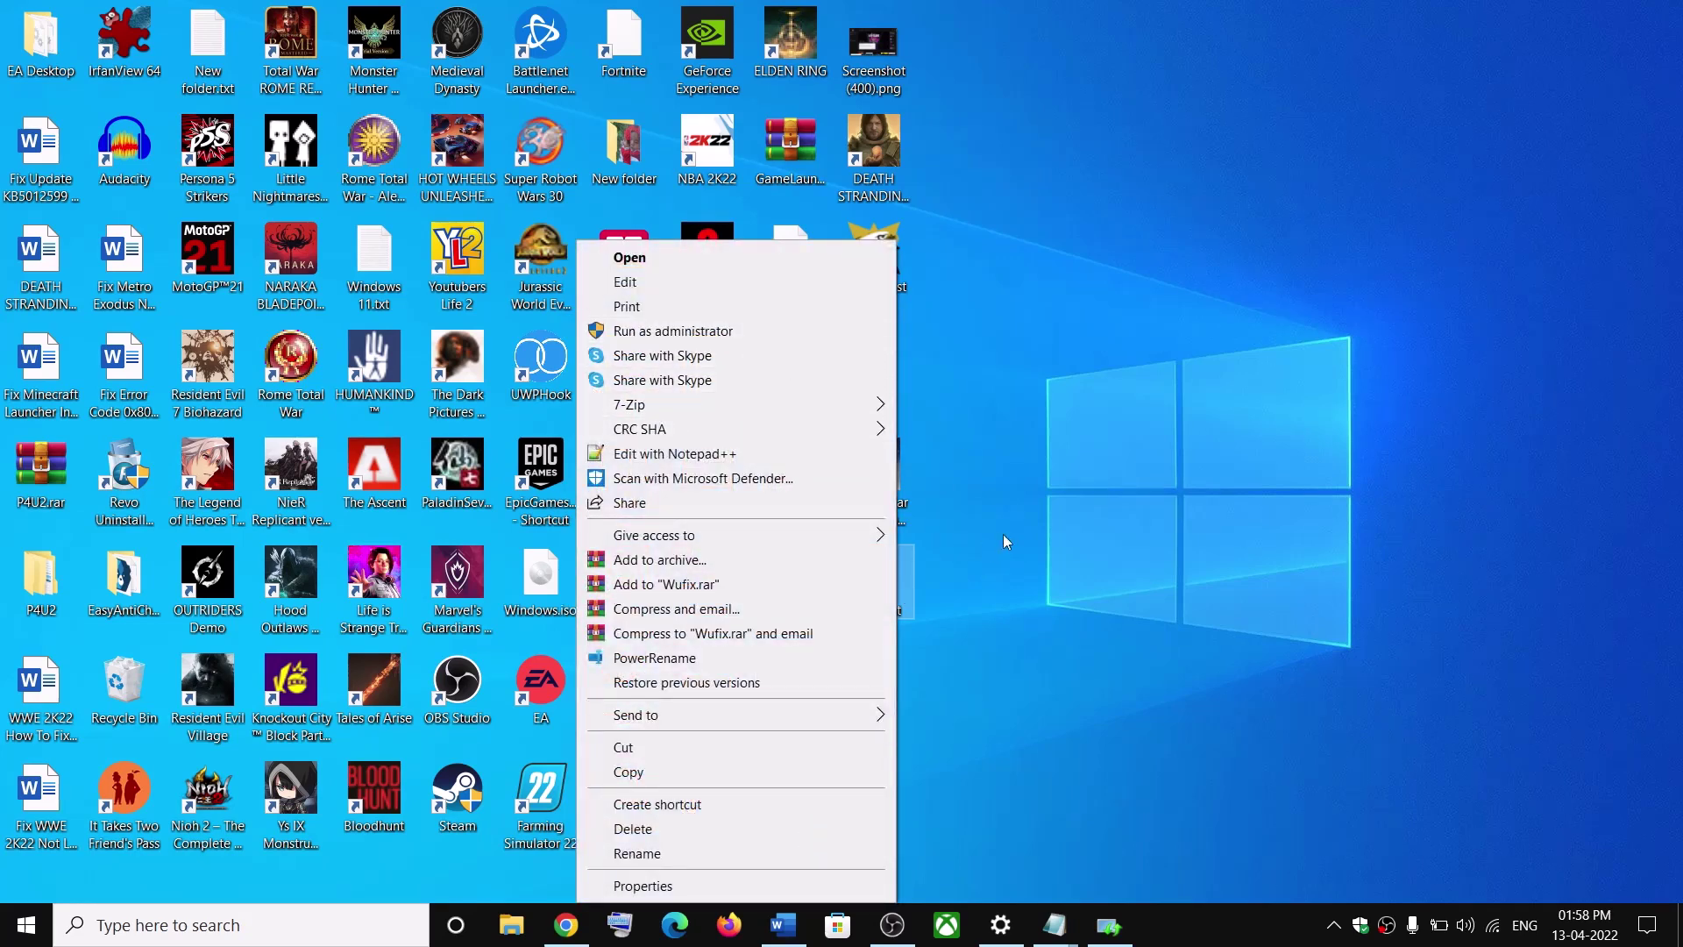
{"action": "left_click", "coordinate": [1004, 535]}
{"action": "right_click", "coordinate": [890, 573]}
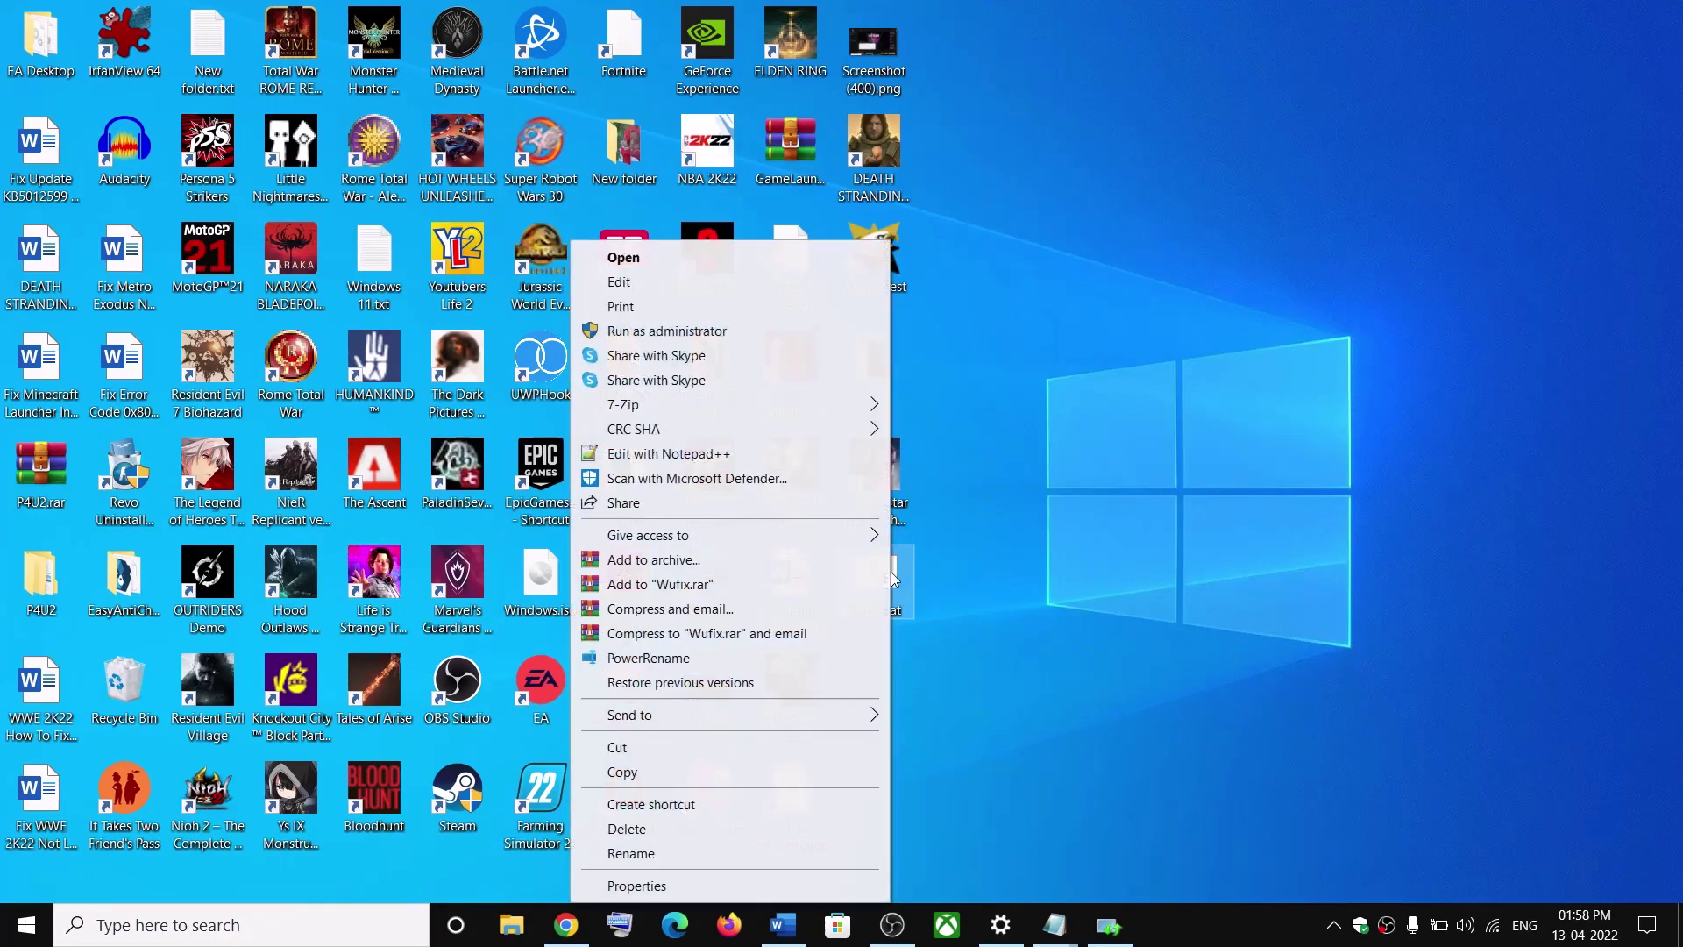
{"action": "left_click", "coordinate": [705, 334]}
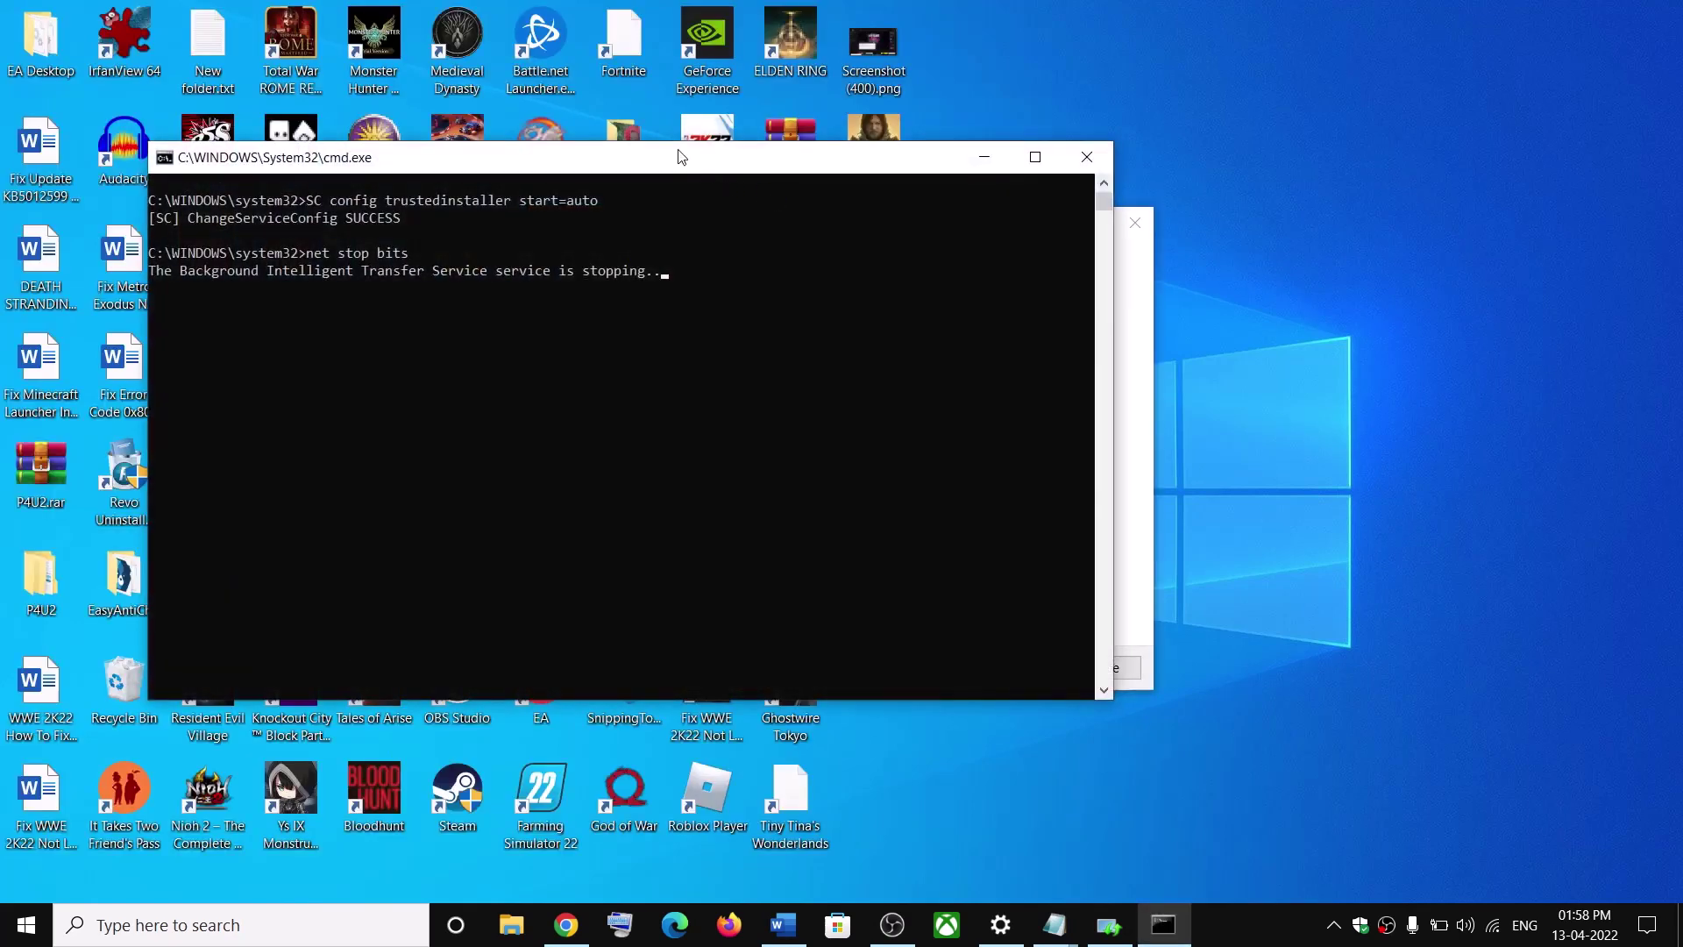
{"action": "left_click_drag", "start_coordinate": [677, 154], "coordinate": [903, 230]}
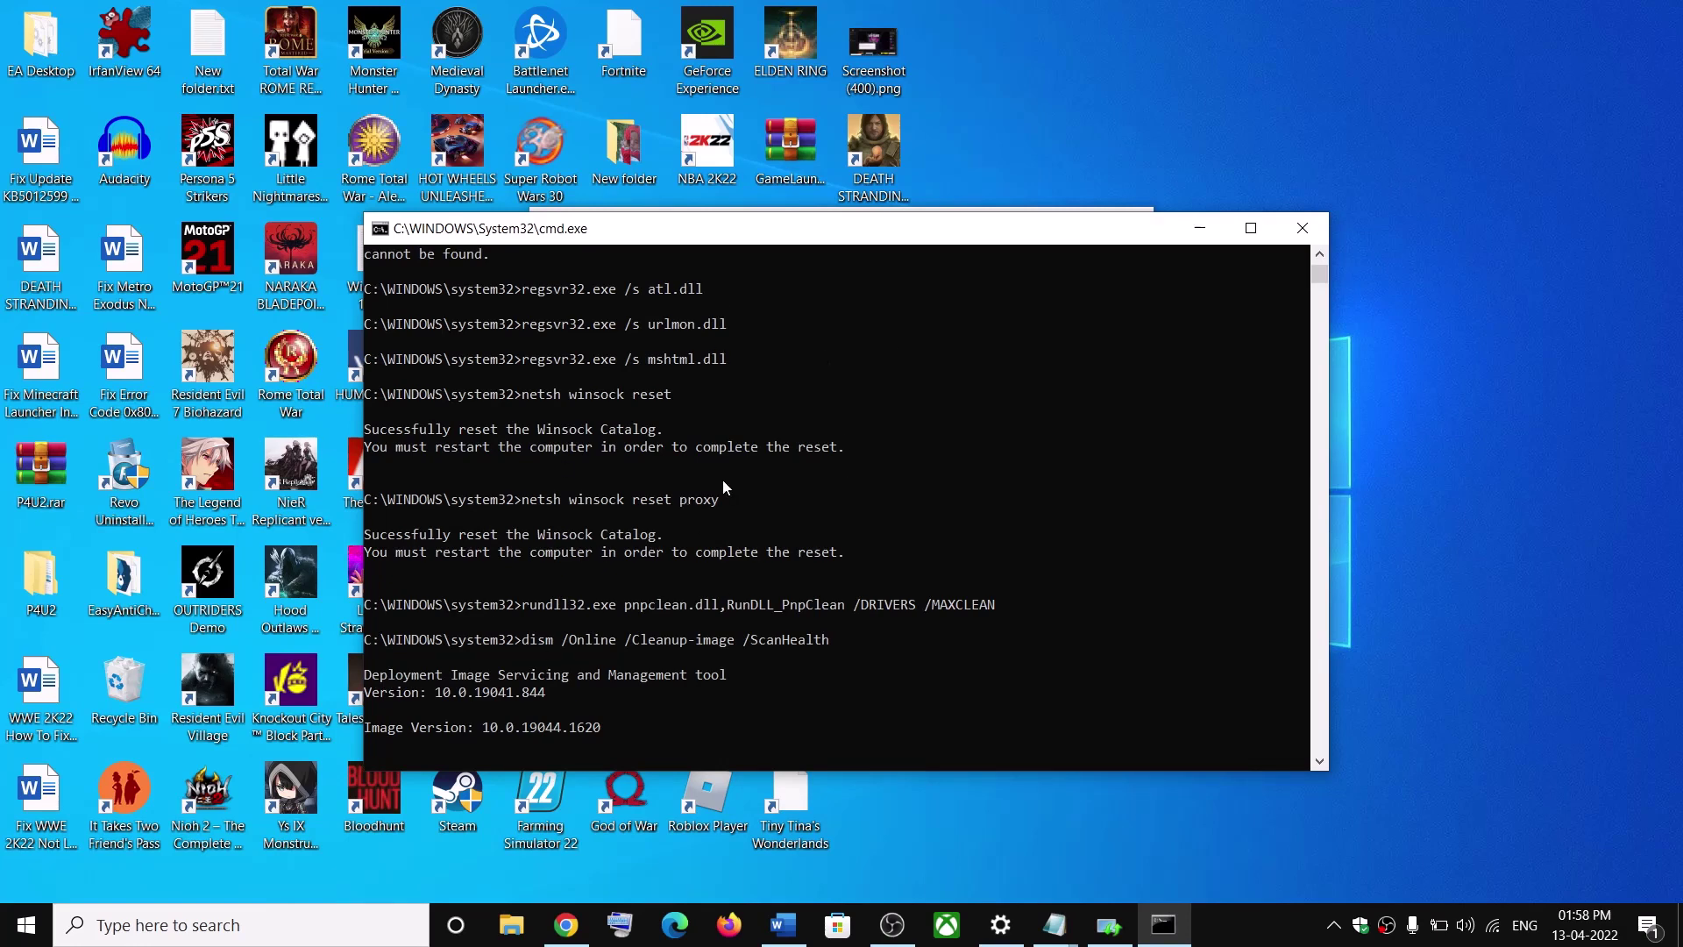
- After the script's DISM scan completes, bring up the Start menu power options
{"action": "left_click", "coordinate": [26, 925]}
{"action": "left_click", "coordinate": [27, 877]}
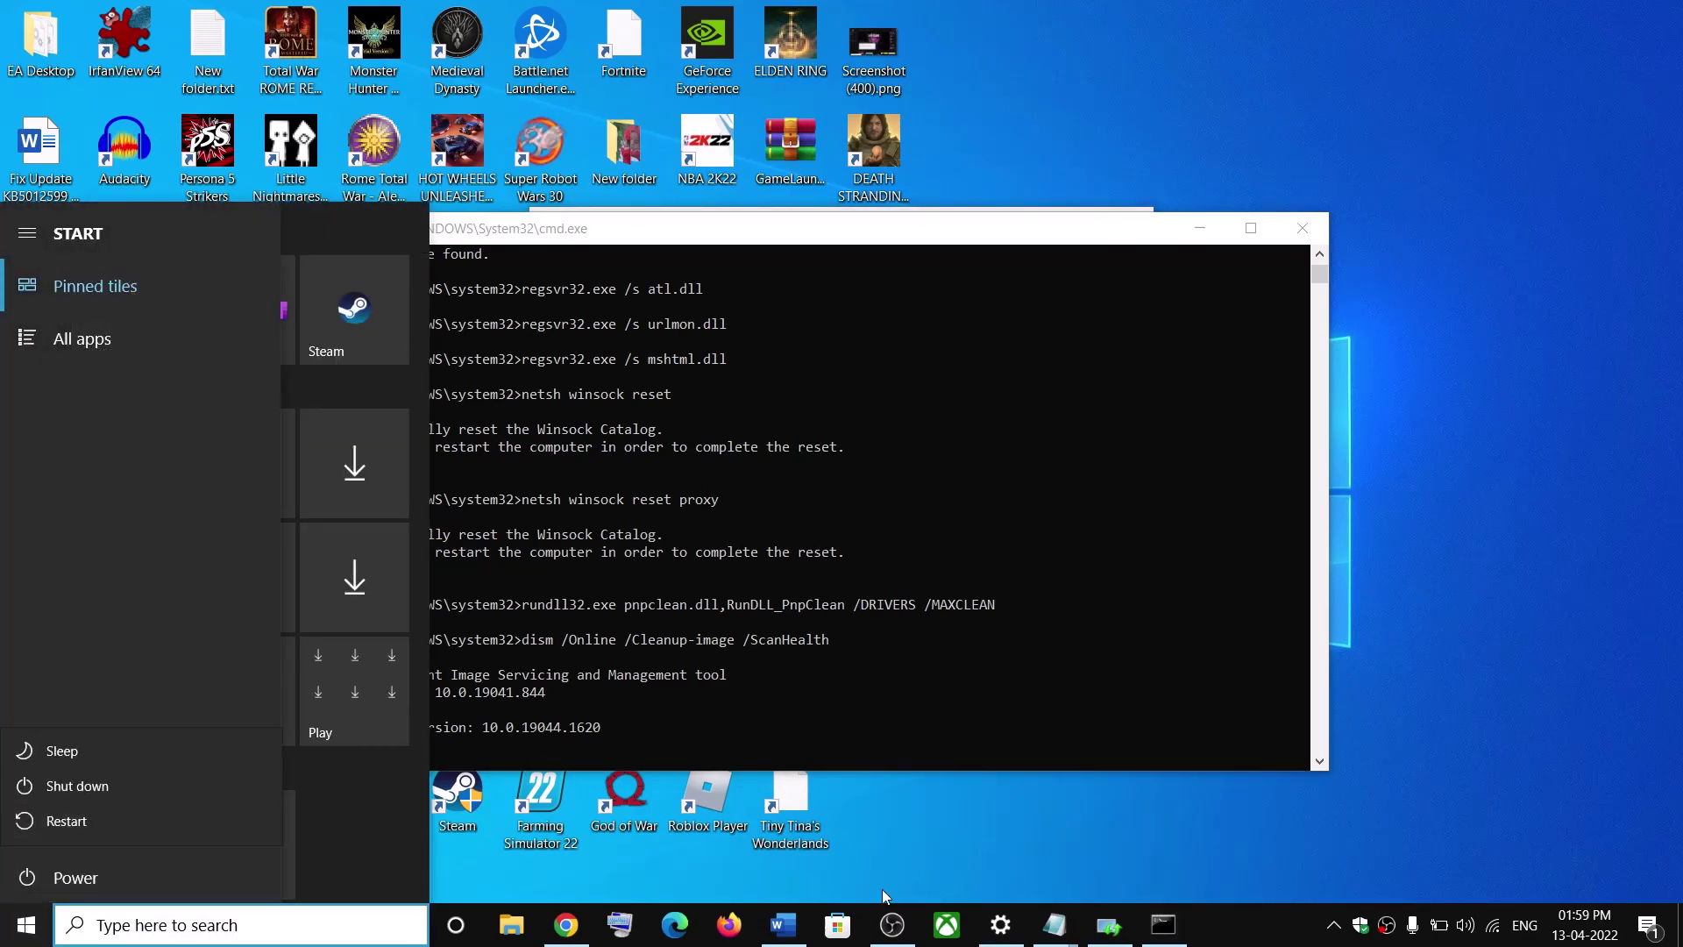
- Select the Step 4 'Use Media Creation Tool' heading and its microsoft.com download link in Word
{"action": "left_click", "coordinate": [782, 925]}
{"action": "scroll", "coordinate": [581, 622], "scroll_direction": "down", "scroll_amount": 2}
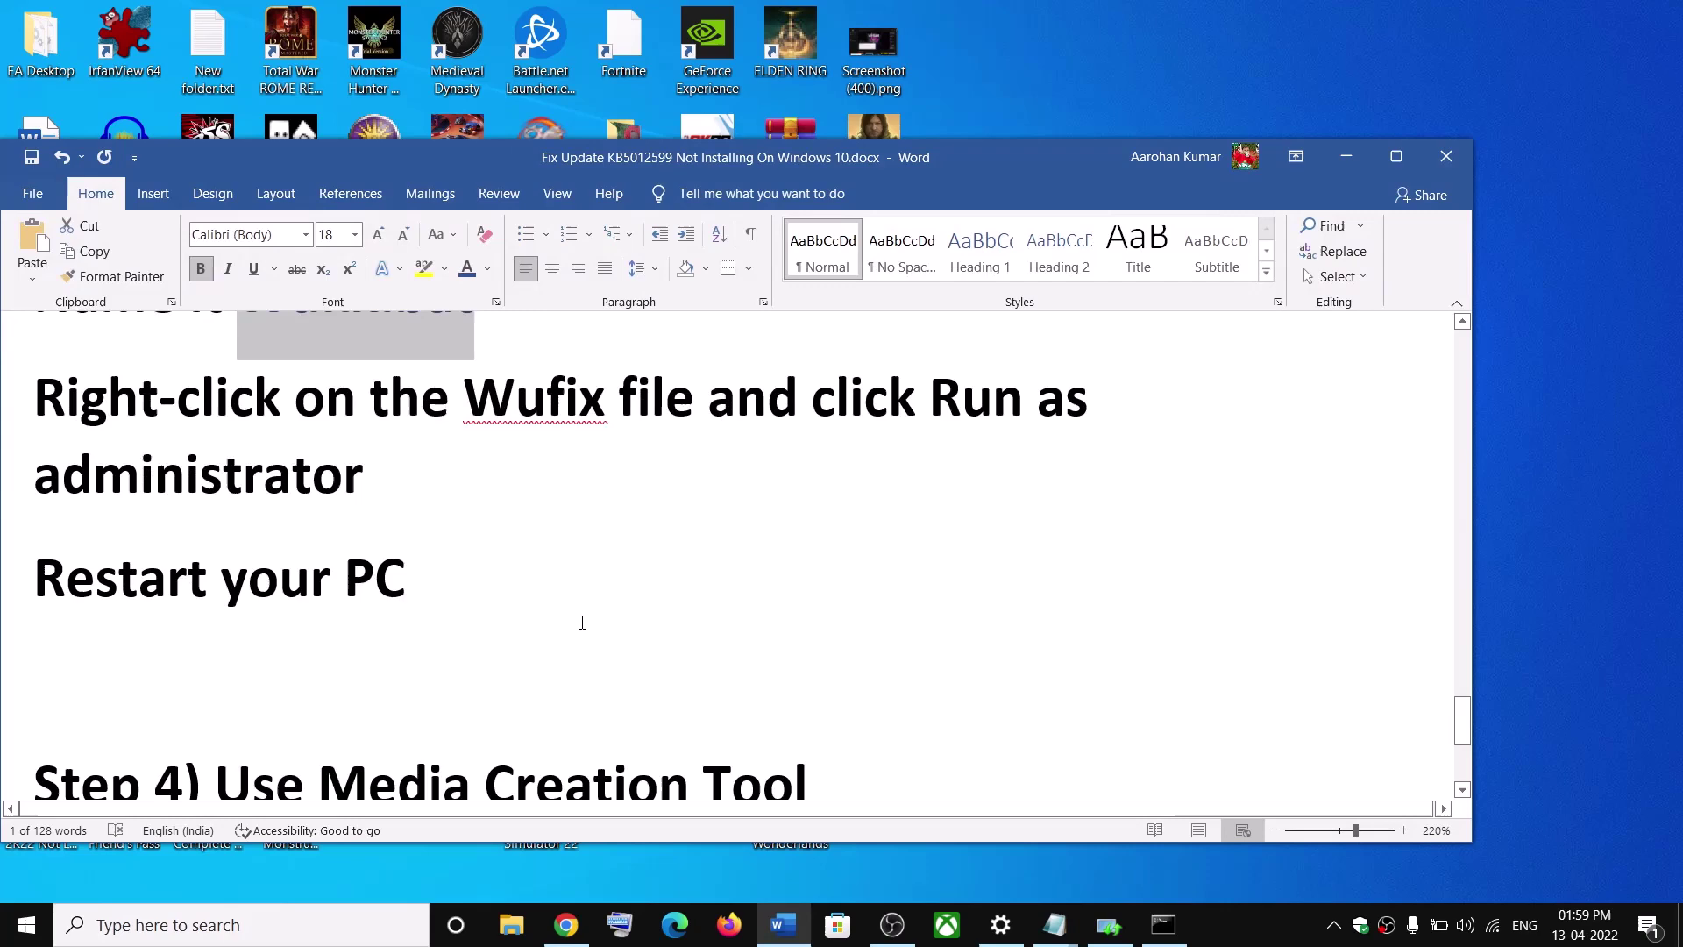
{"action": "scroll", "coordinate": [582, 623], "scroll_direction": "down", "scroll_amount": 3}
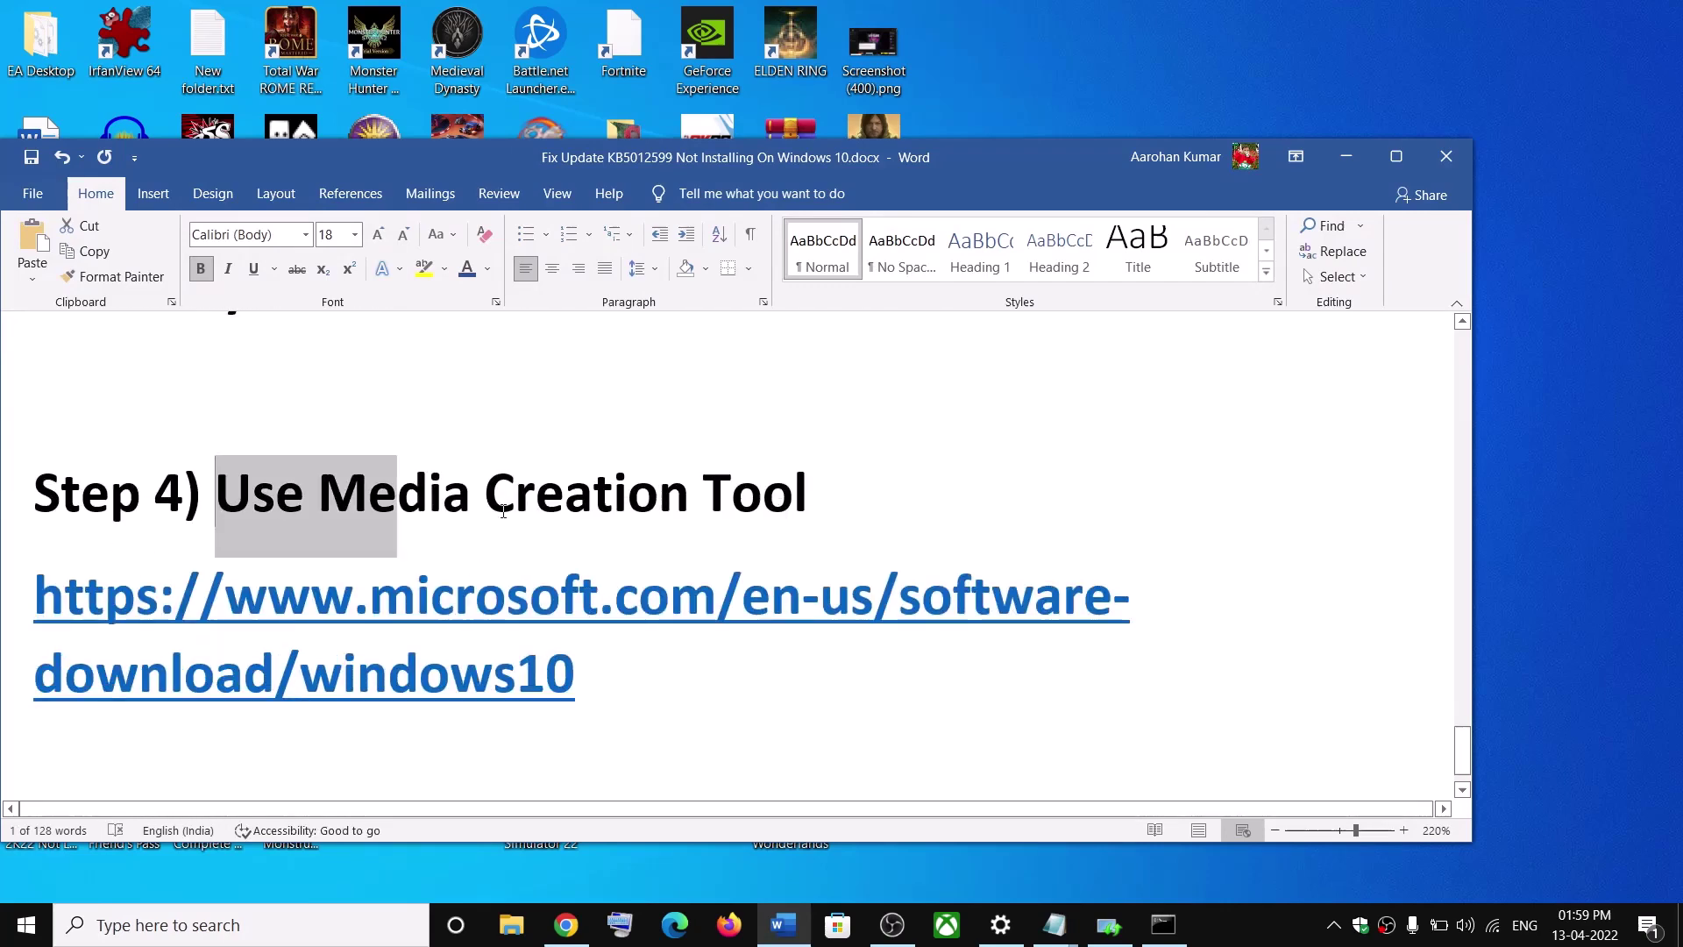
{"action": "left_click_drag", "start_coordinate": [216, 498], "coordinate": [788, 508]}
{"action": "triple_click", "coordinate": [646, 689]}
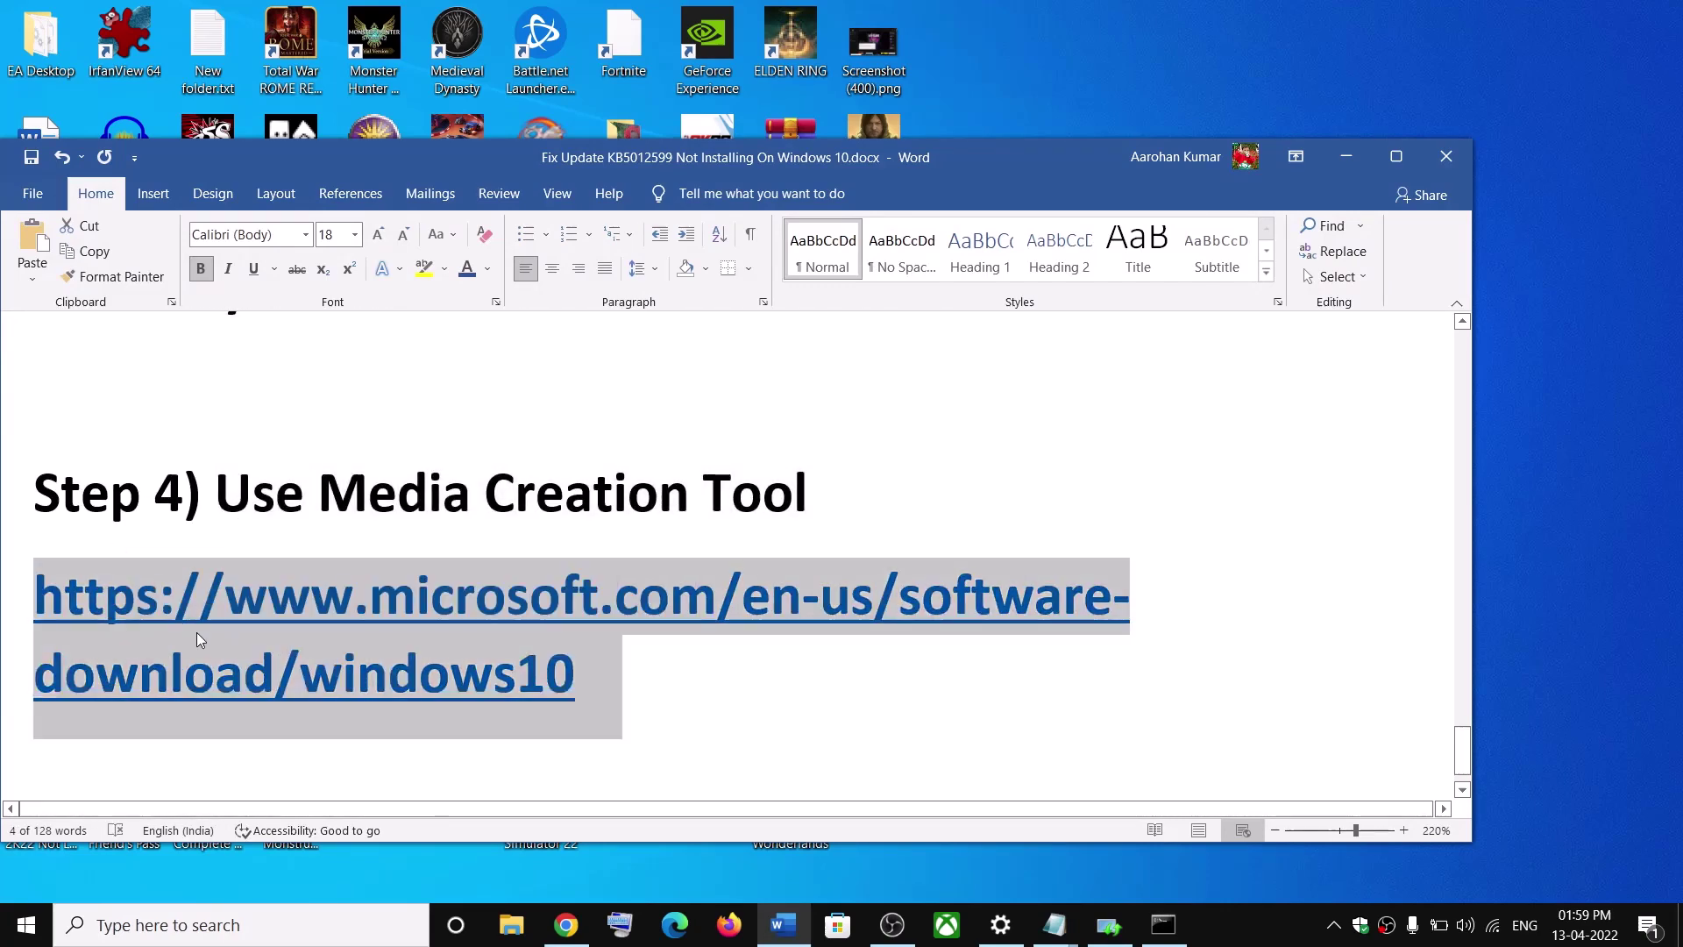
{"action": "right_click", "coordinate": [197, 633]}
{"action": "left_click", "coordinate": [270, 285]}
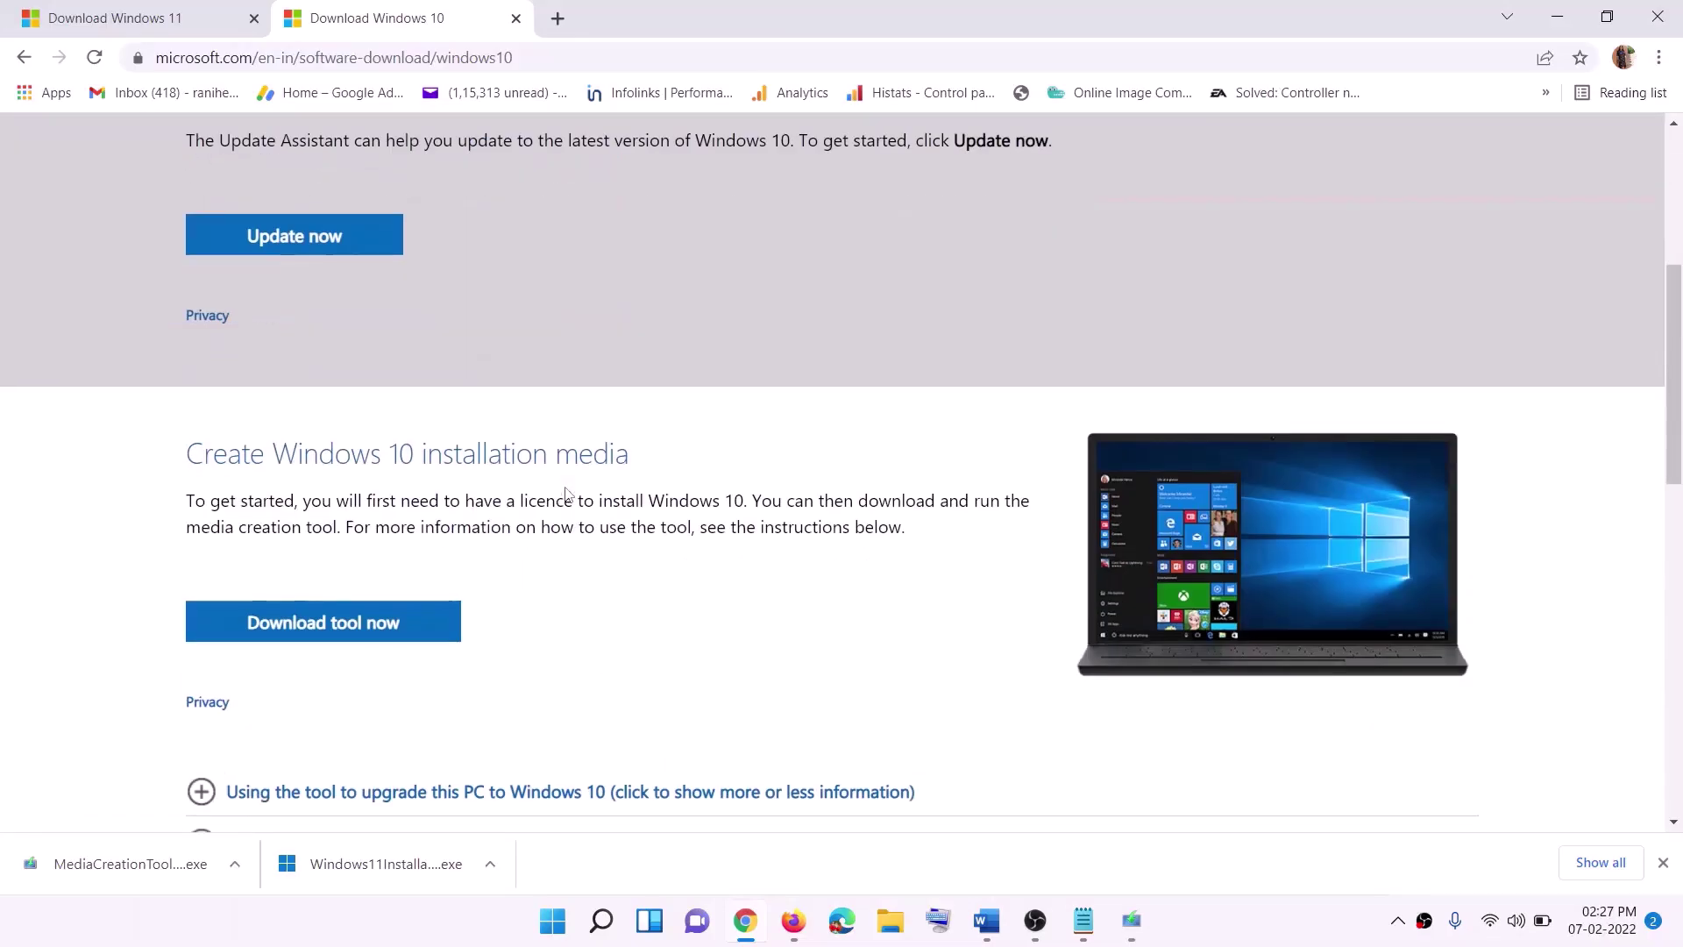
{"action": "left_click_drag", "start_coordinate": [195, 530], "coordinate": [377, 528]}
{"action": "scroll", "coordinate": [565, 489], "scroll_direction": "down", "scroll_amount": 2}
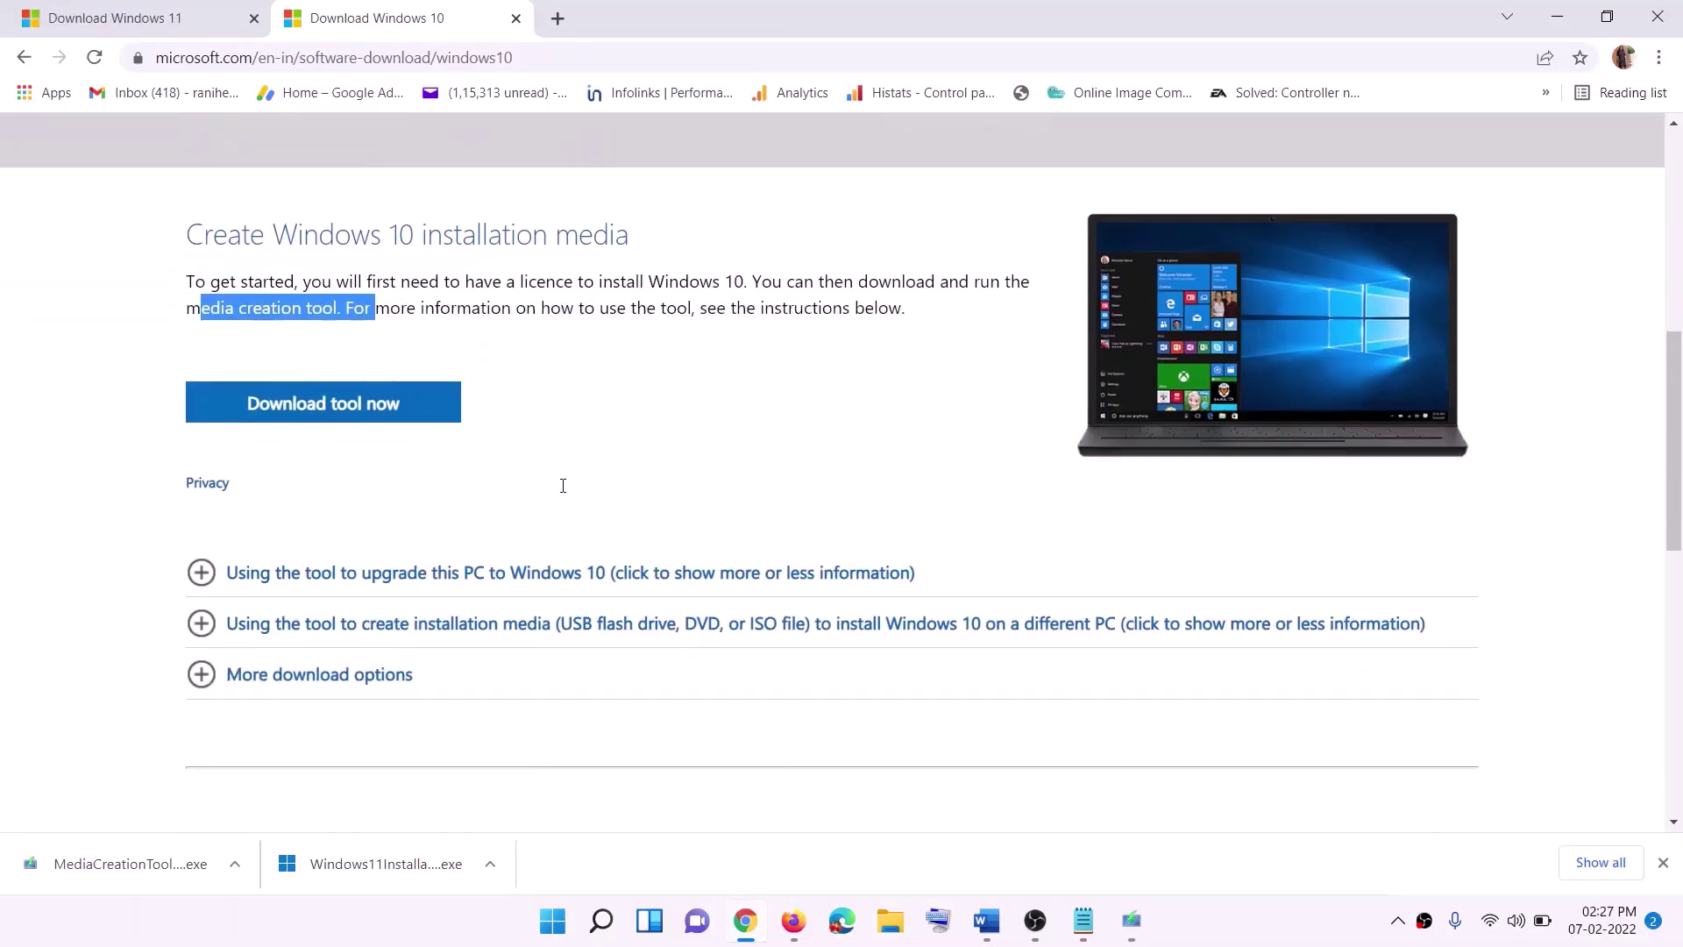
- Get the Media Creation Tool with Download tool now on the Windows 10 page
{"action": "left_click", "coordinate": [323, 408]}
- Launch the Media Creation Tool, accept the license, continue with Upgrade this PC now, and maximize Word
{"action": "left_click", "coordinate": [1149, 936]}
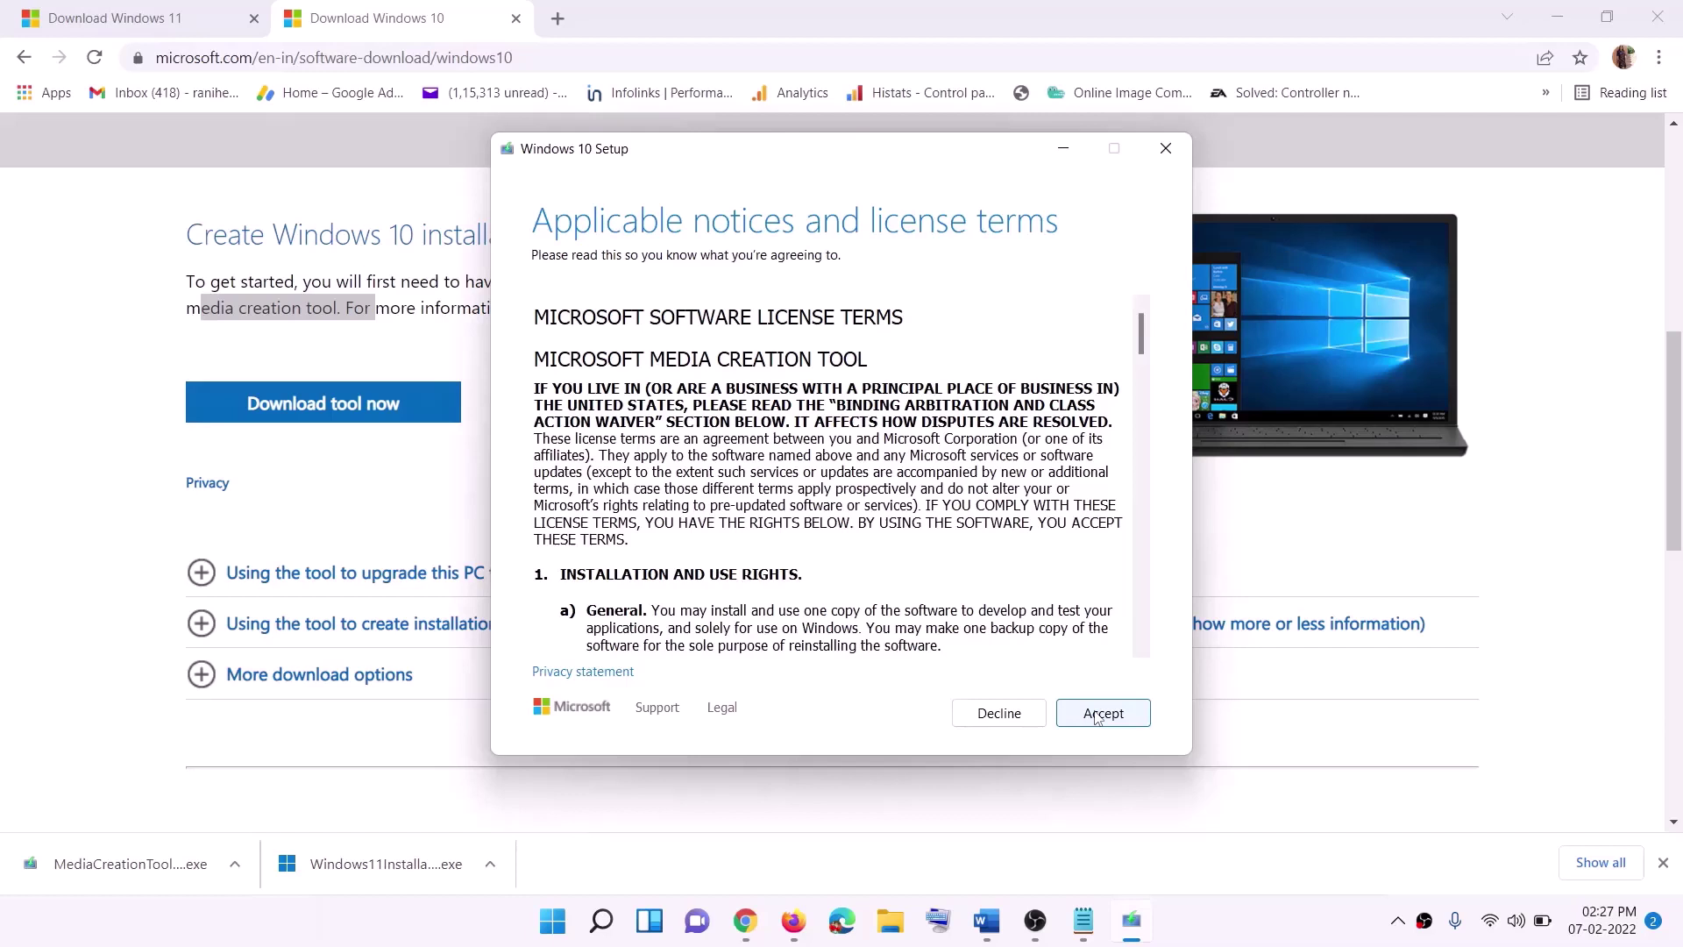
{"action": "left_click", "coordinate": [1095, 713]}
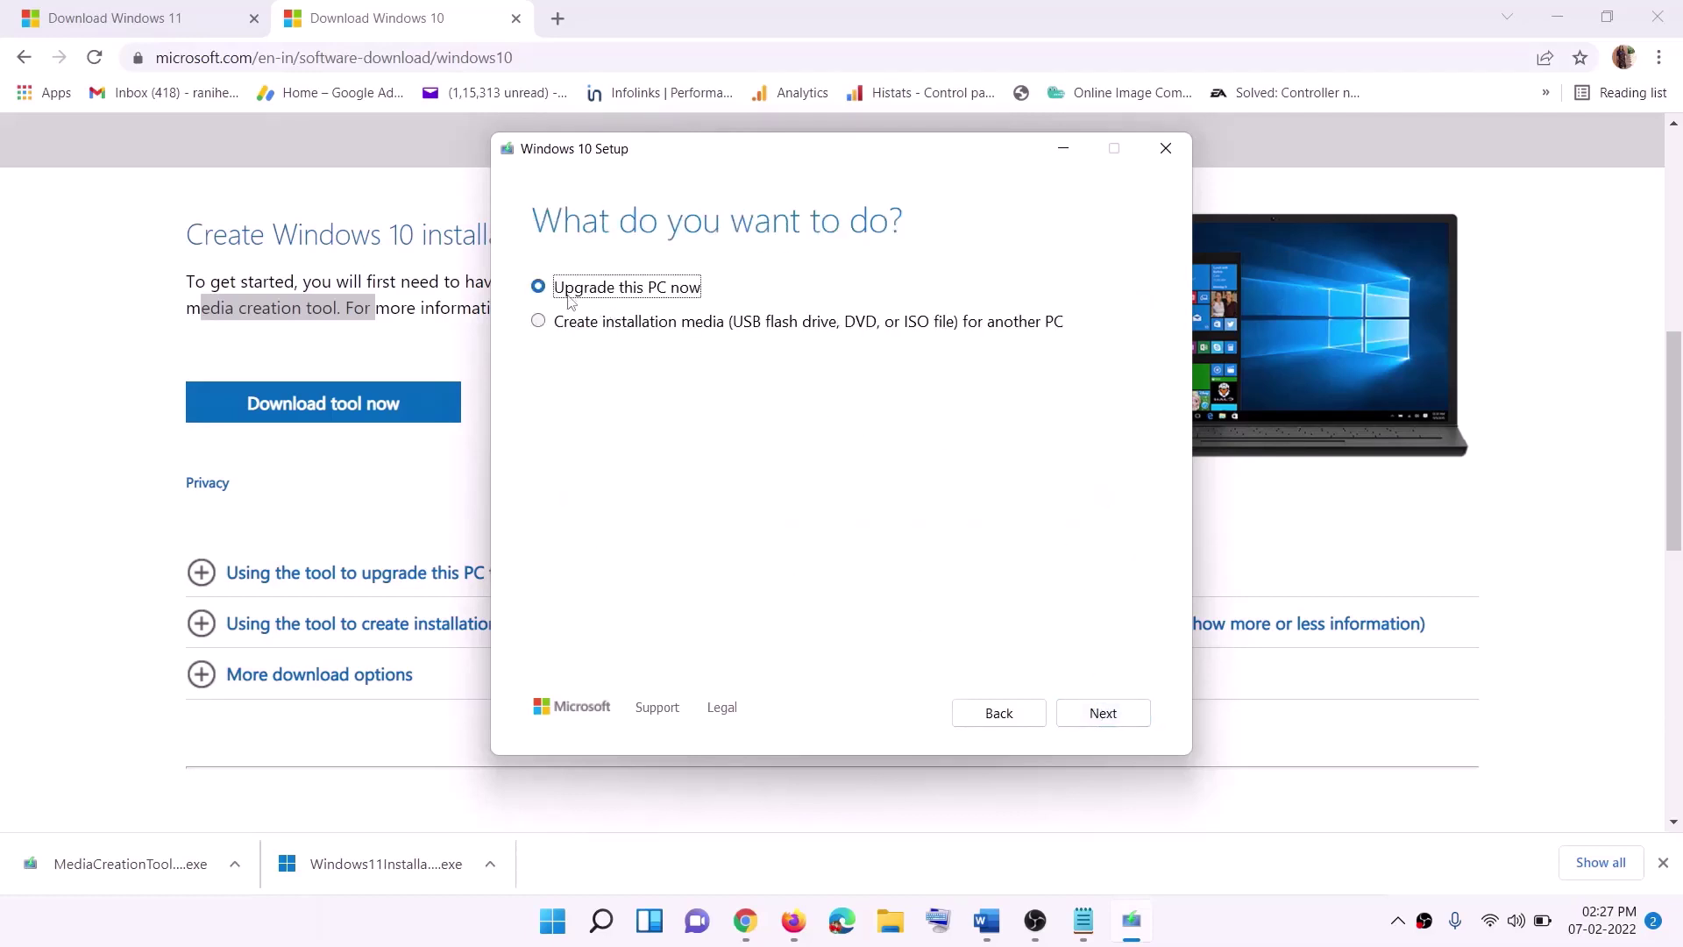
{"action": "left_click", "coordinate": [1102, 713]}
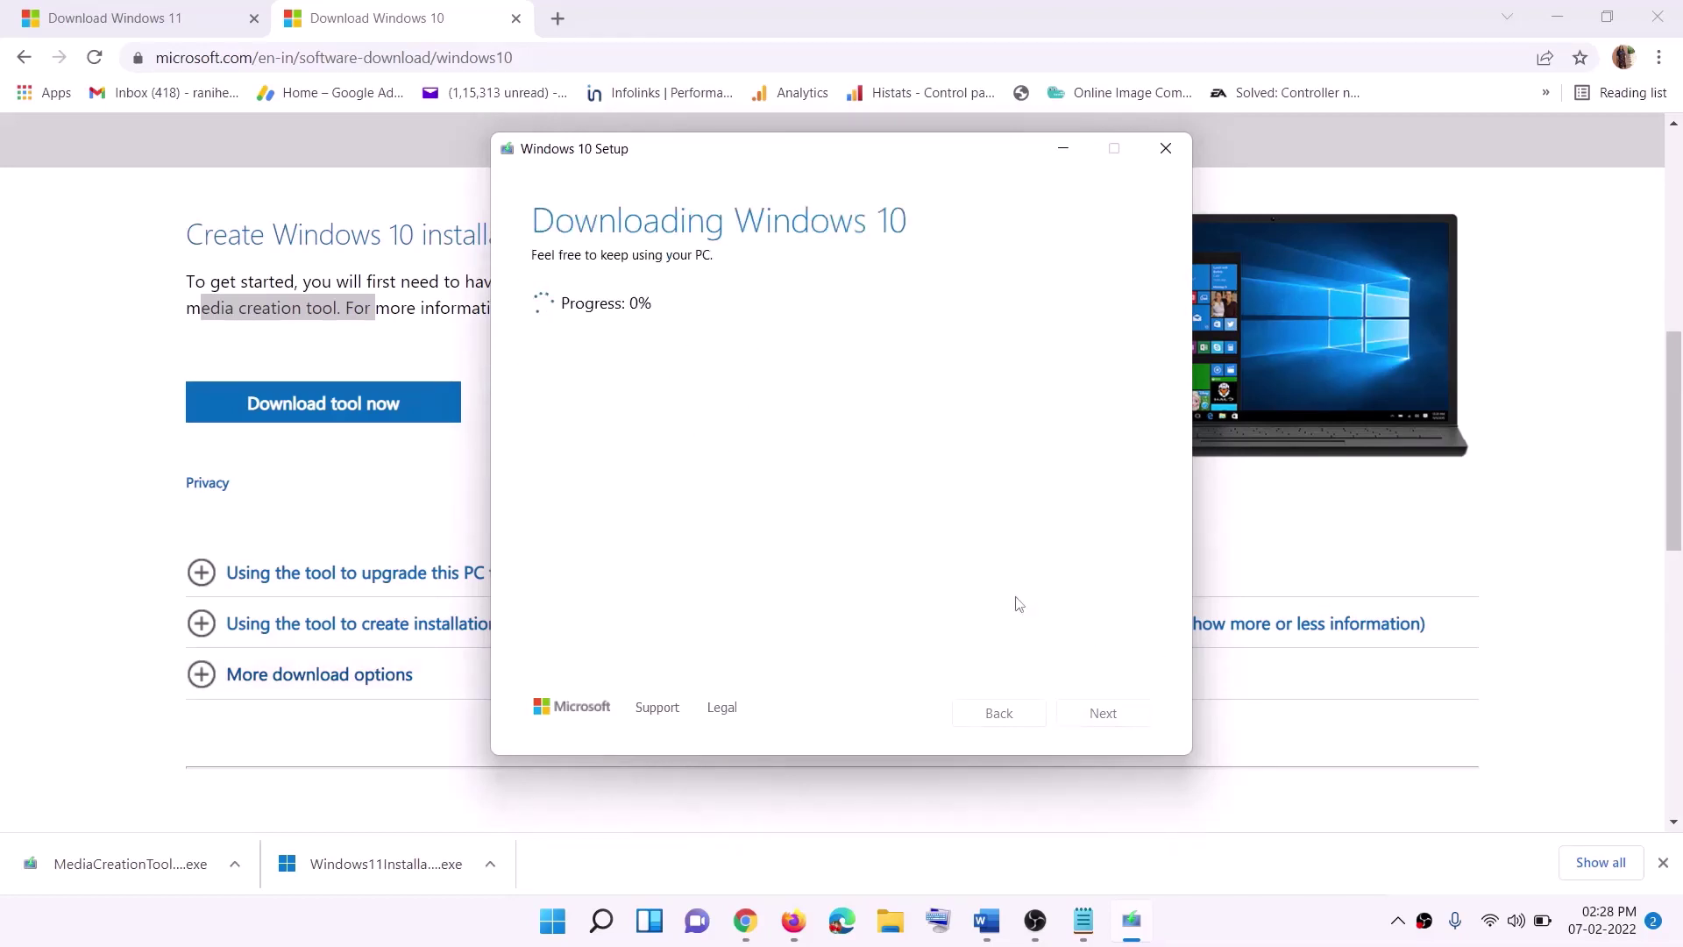
{"action": "left_click", "coordinate": [1241, 938]}
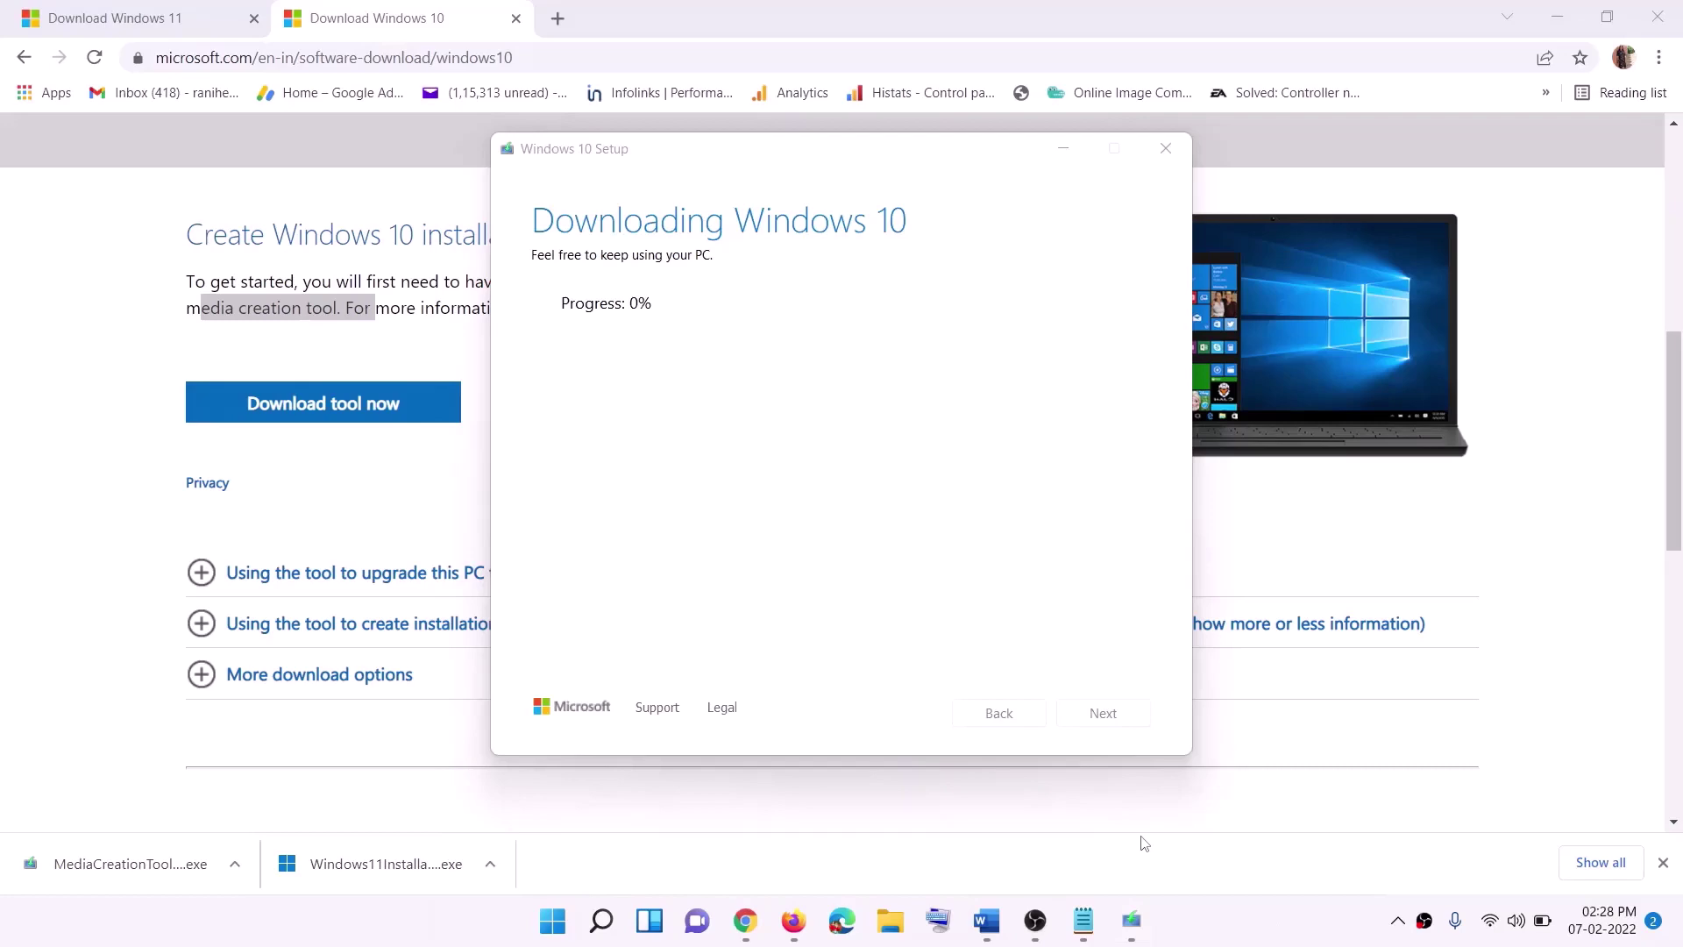
{"action": "left_click", "coordinate": [986, 924]}
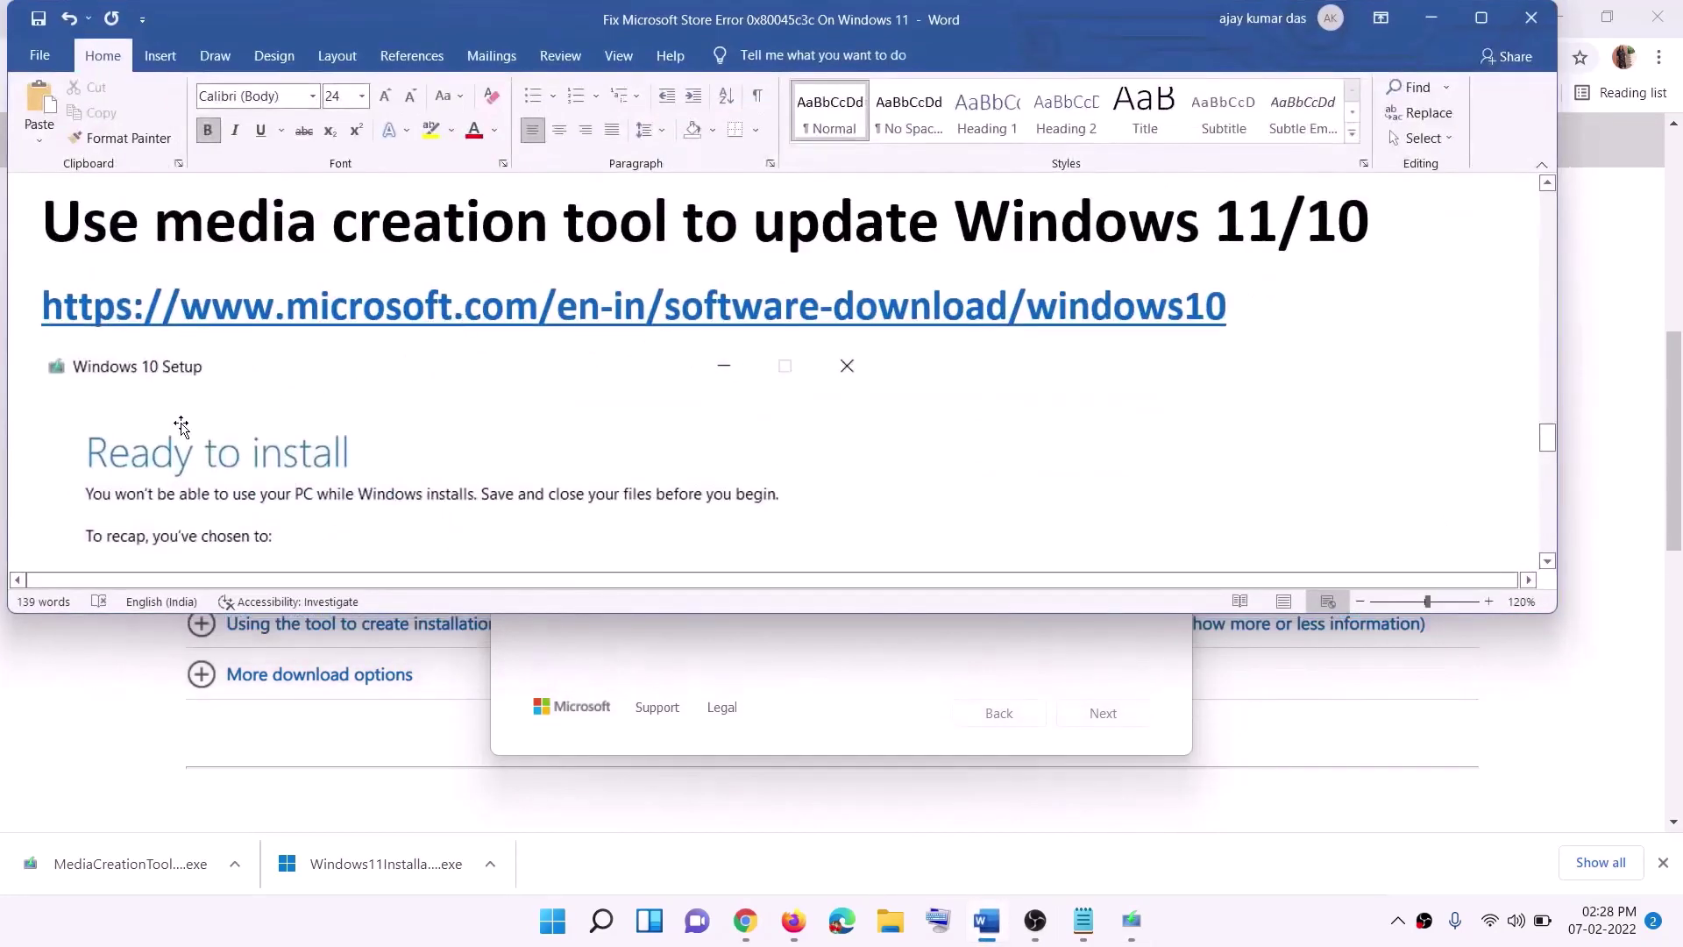
{"action": "scroll", "coordinate": [180, 424], "scroll_direction": "down", "scroll_amount": 1}
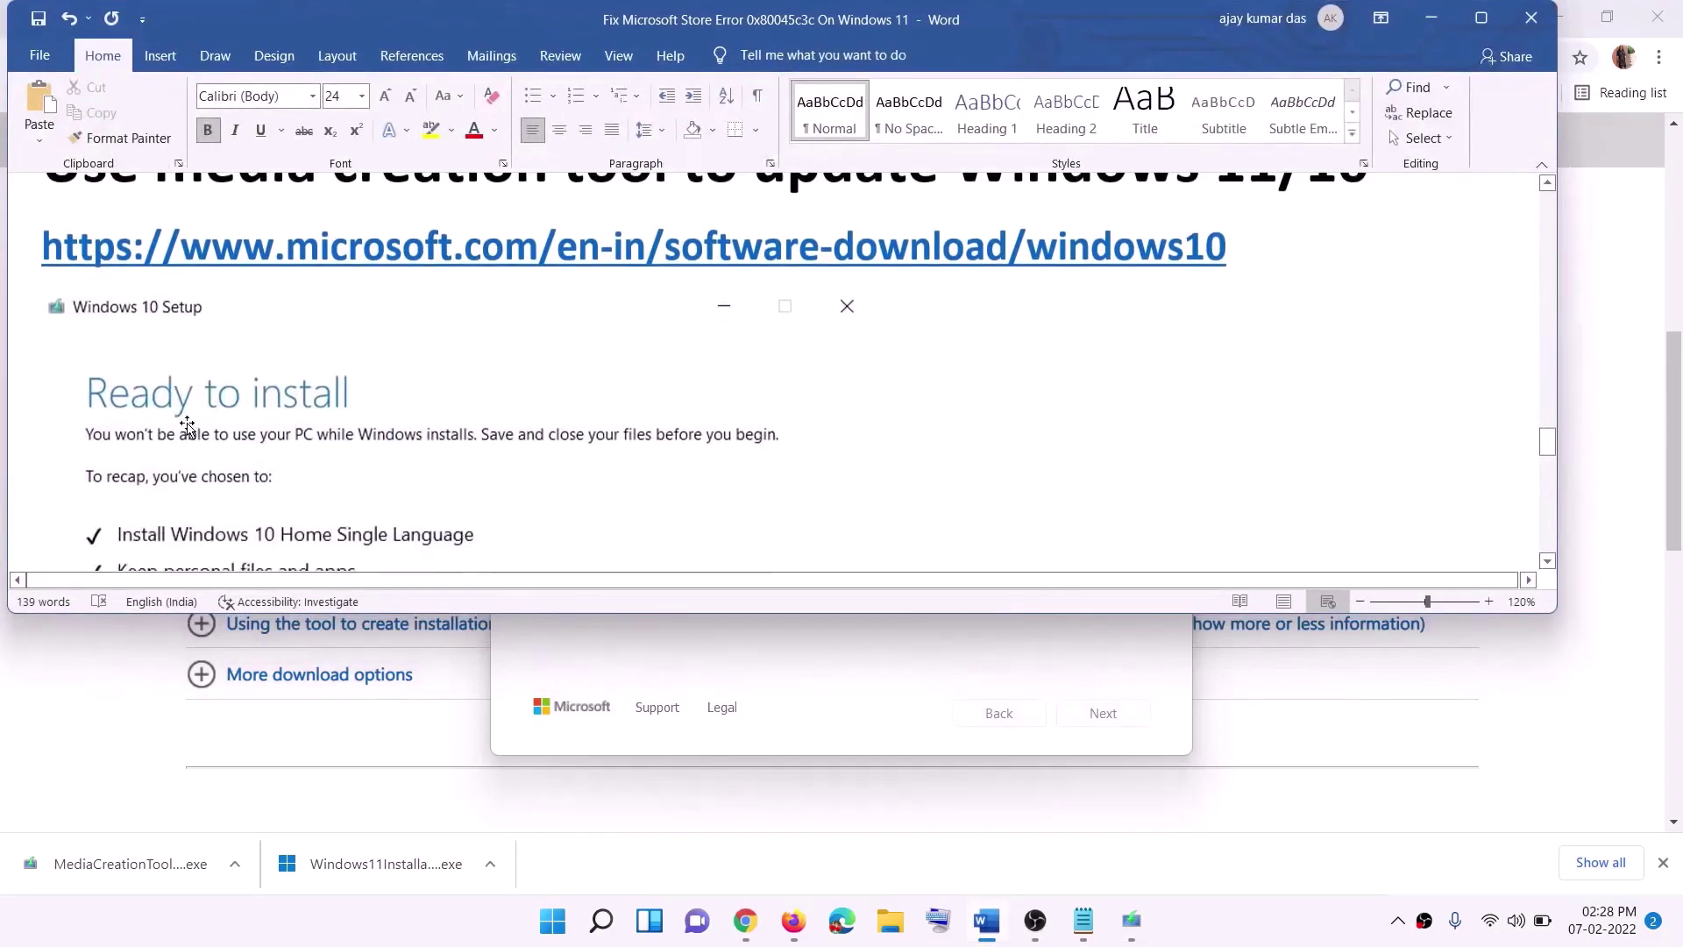
{"action": "left_click", "coordinate": [1482, 19]}
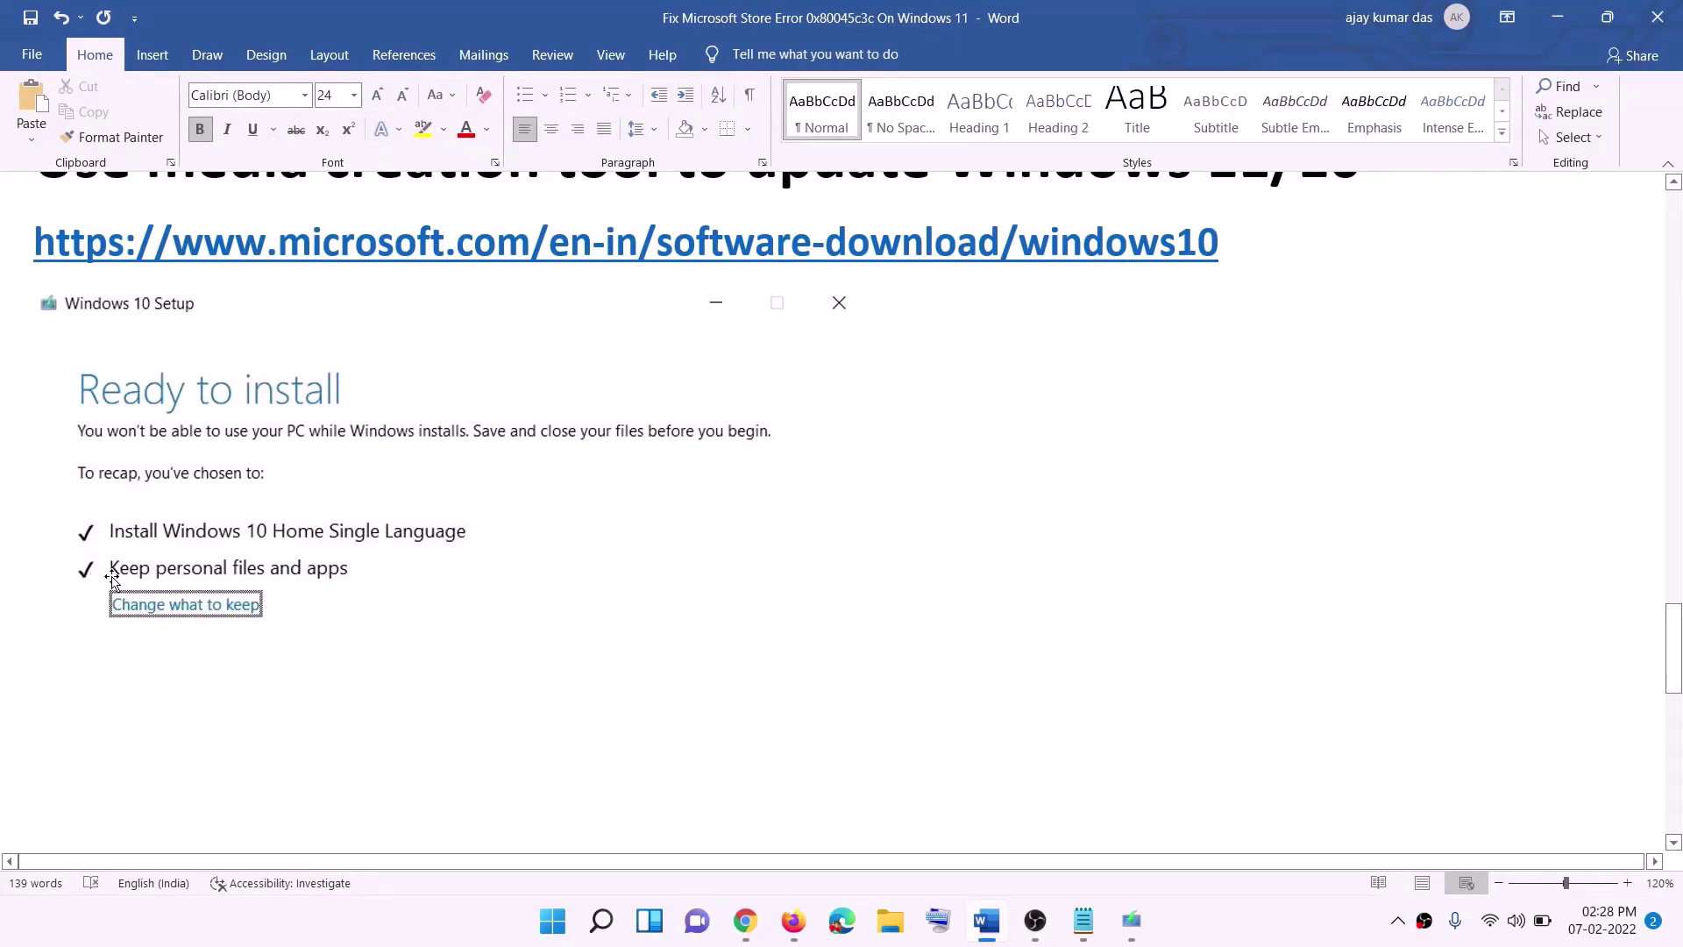
{"action": "scroll", "coordinate": [864, 613], "scroll_direction": "down", "scroll_amount": 3}
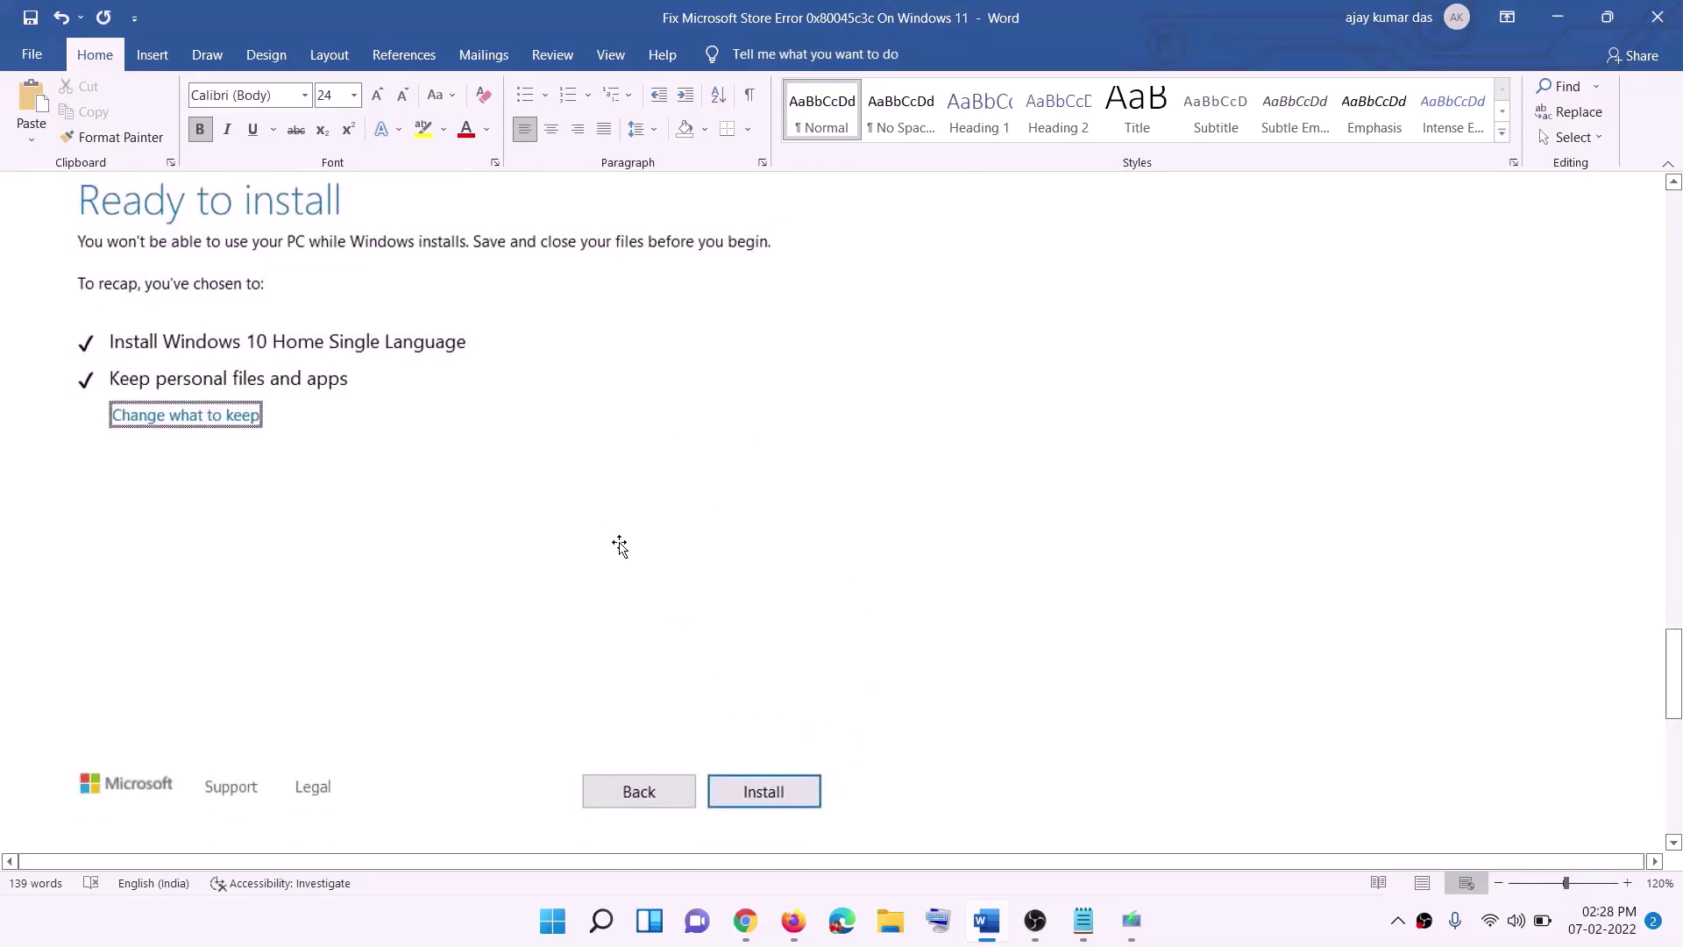
{"action": "scroll", "coordinate": [688, 542], "scroll_direction": "up", "scroll_amount": 1}
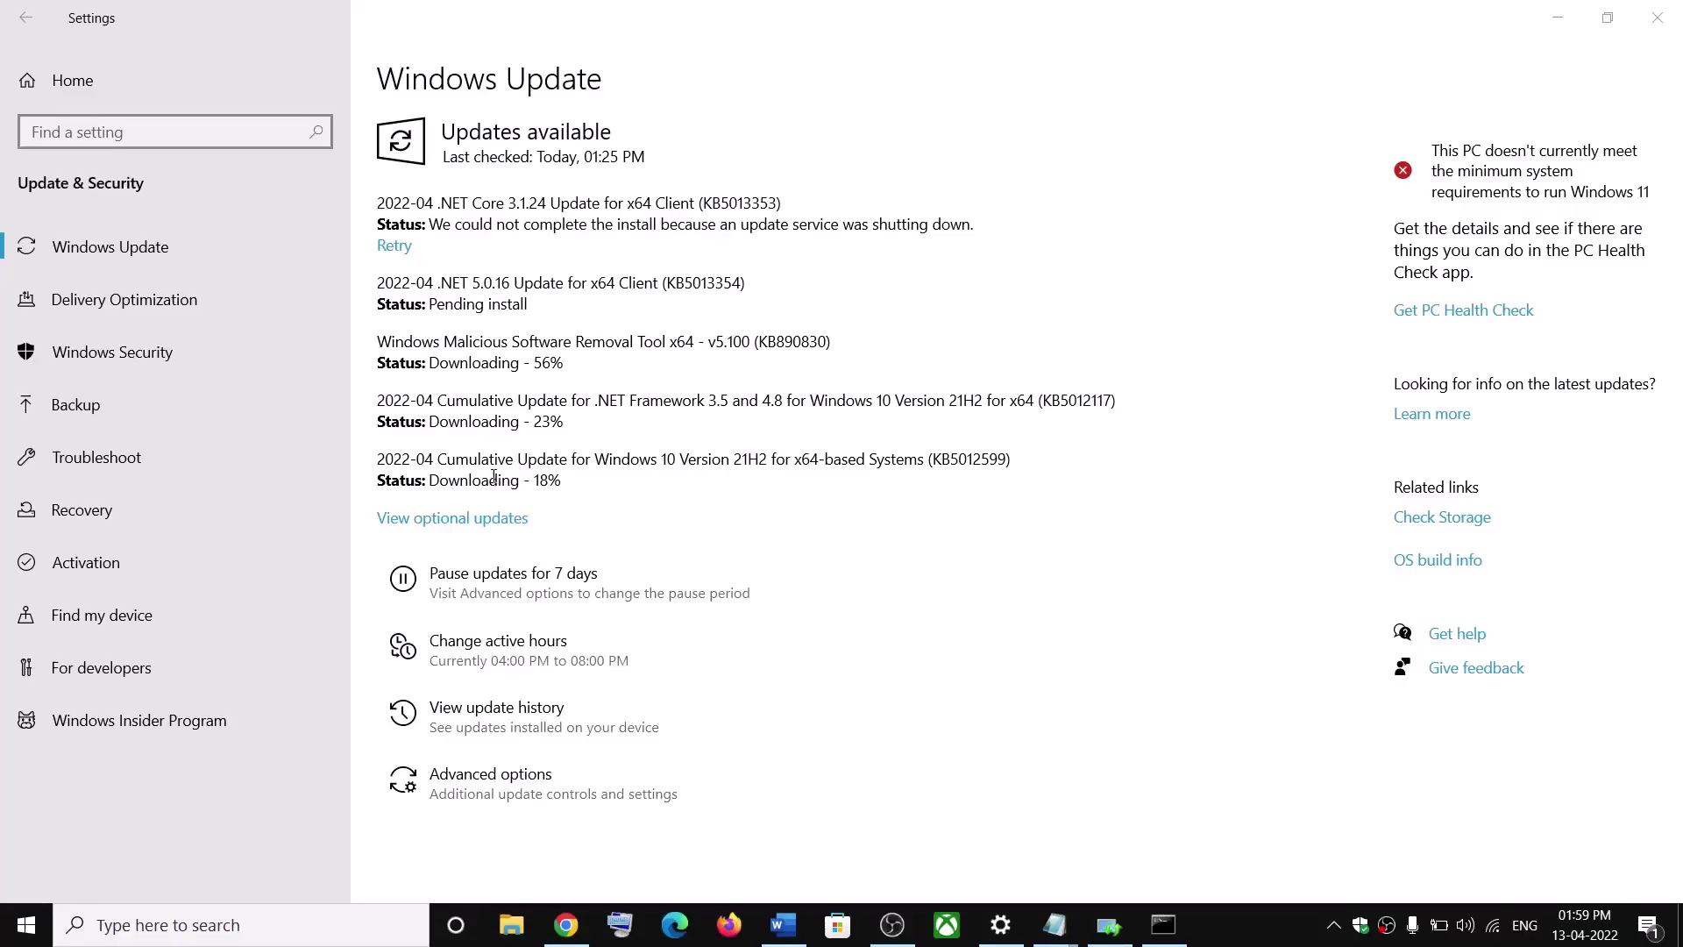
- Highlight the KB5012599 code in the cumulative update entry, still downloading at 18%
{"action": "left_click_drag", "start_coordinate": [930, 459], "coordinate": [1003, 459]}
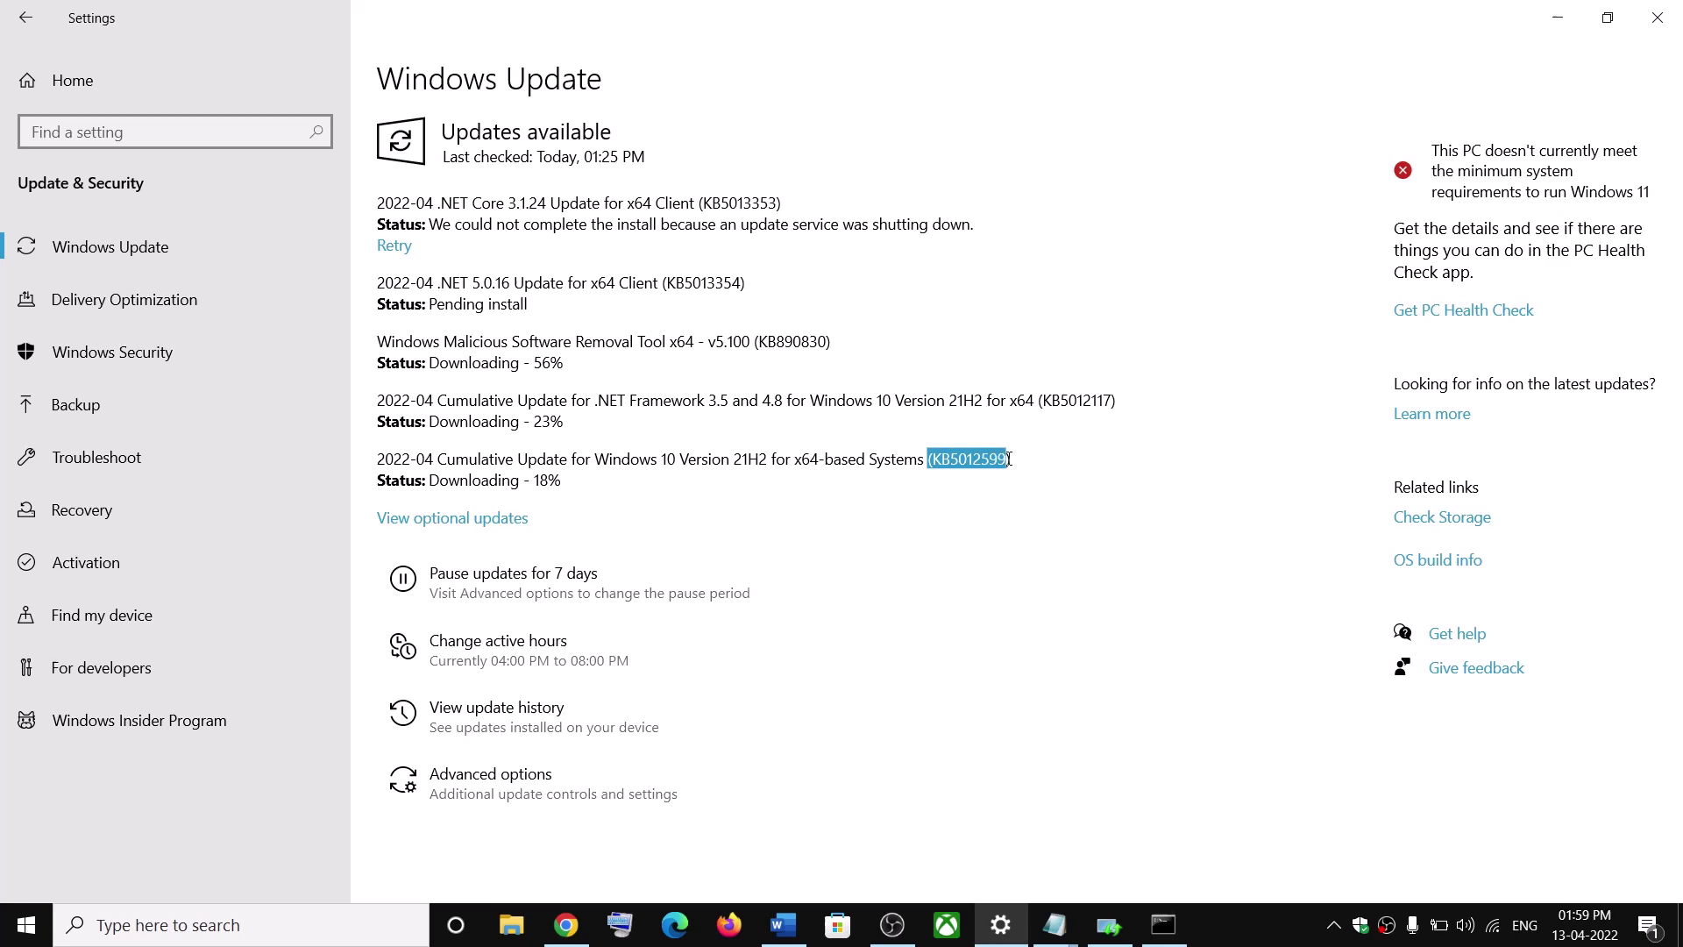
{"action": "left_click", "coordinate": [1253, 936]}
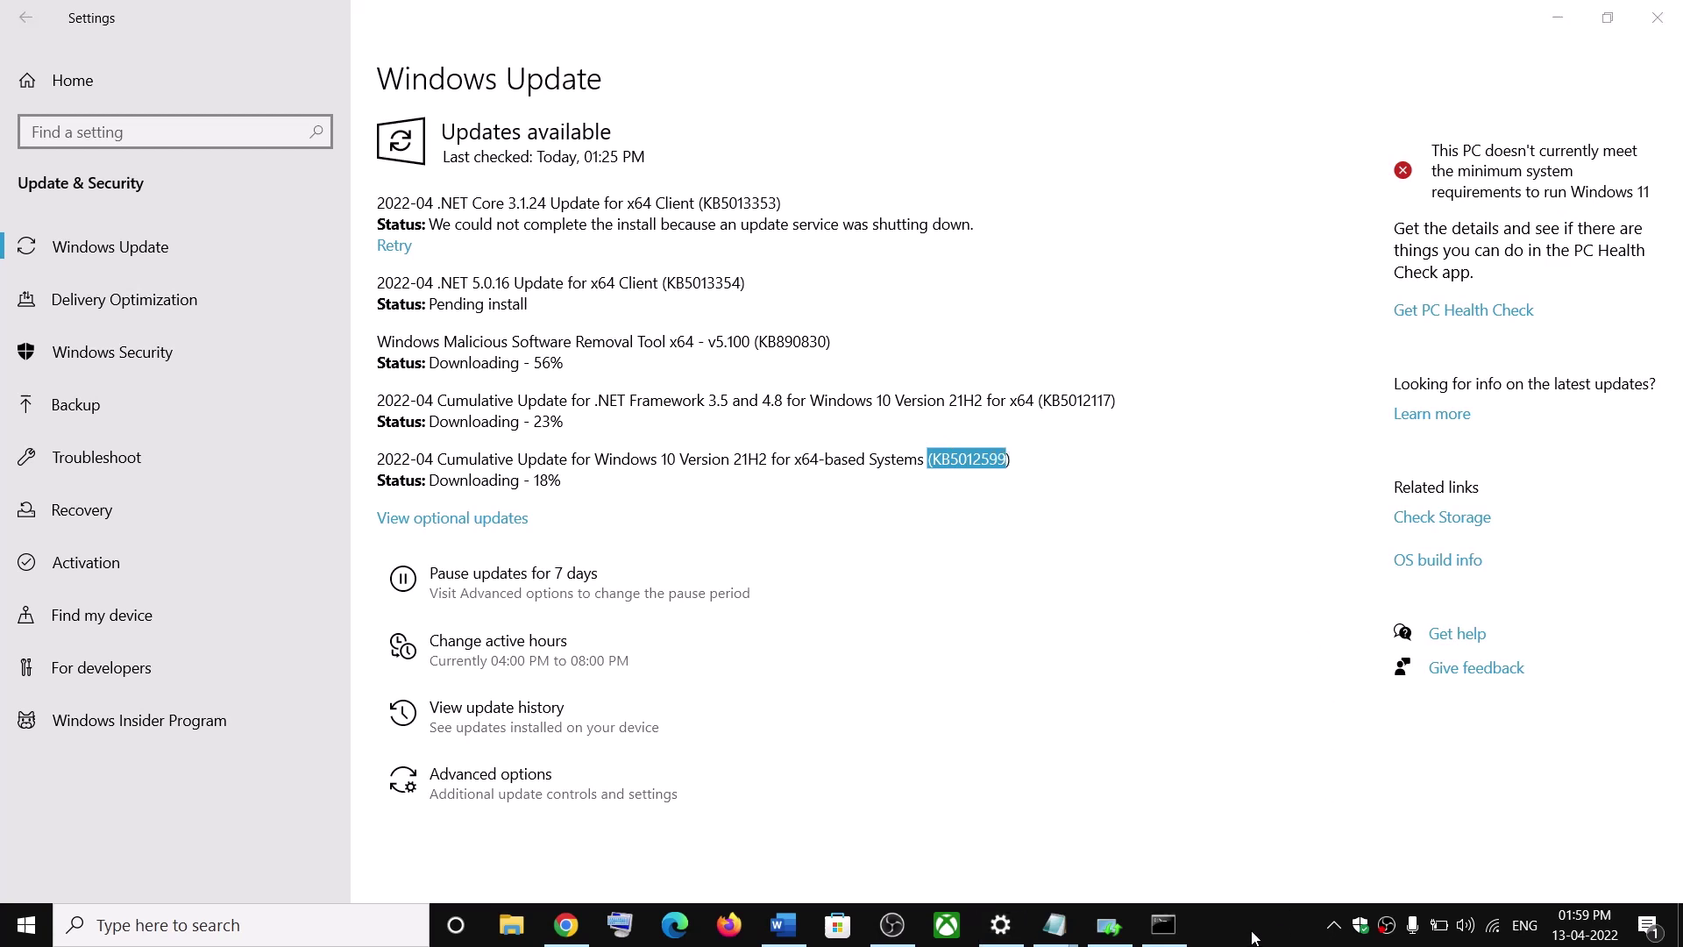